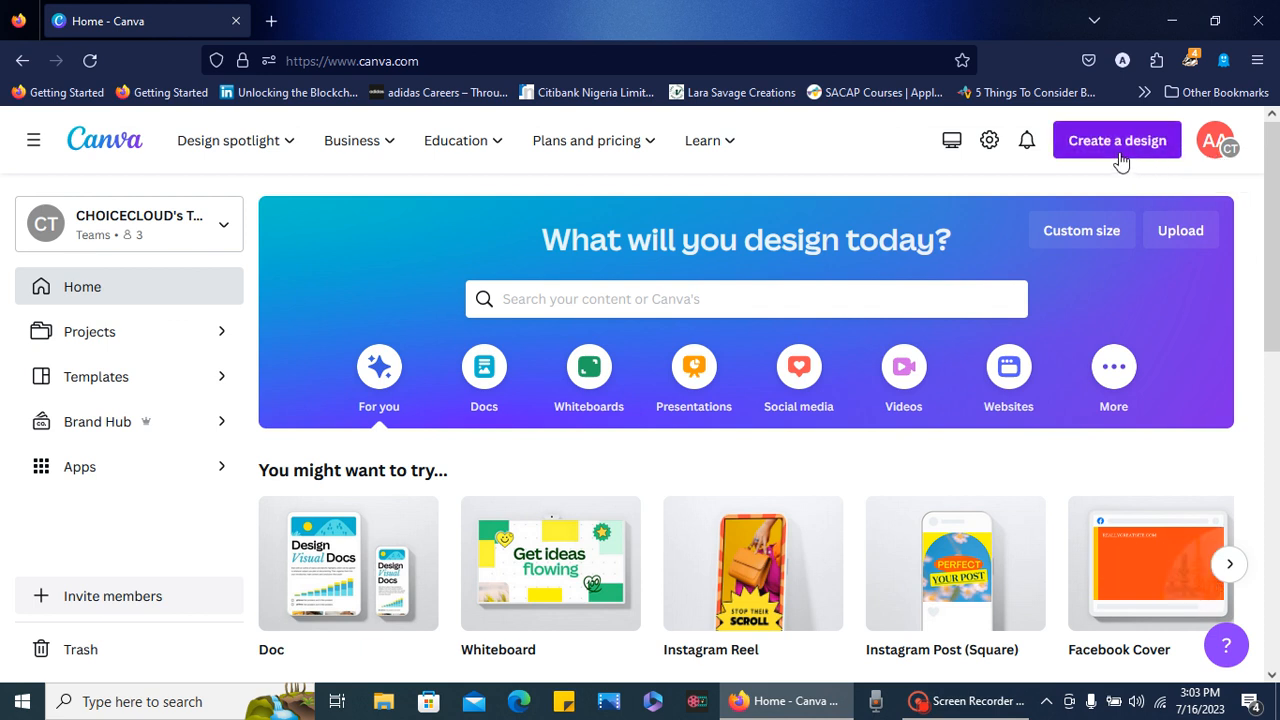
{"action": "mouse_move", "coordinate": [248, 180]}
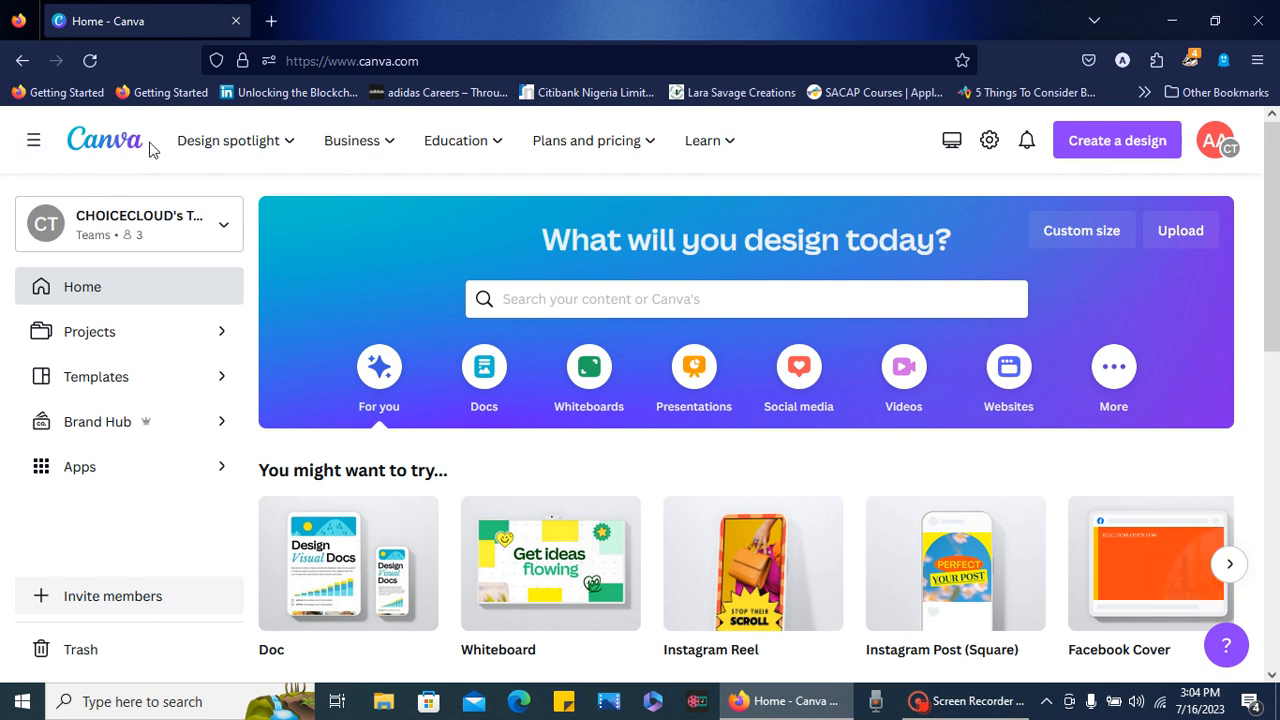
{"action": "mouse_move", "coordinate": [248, 156]}
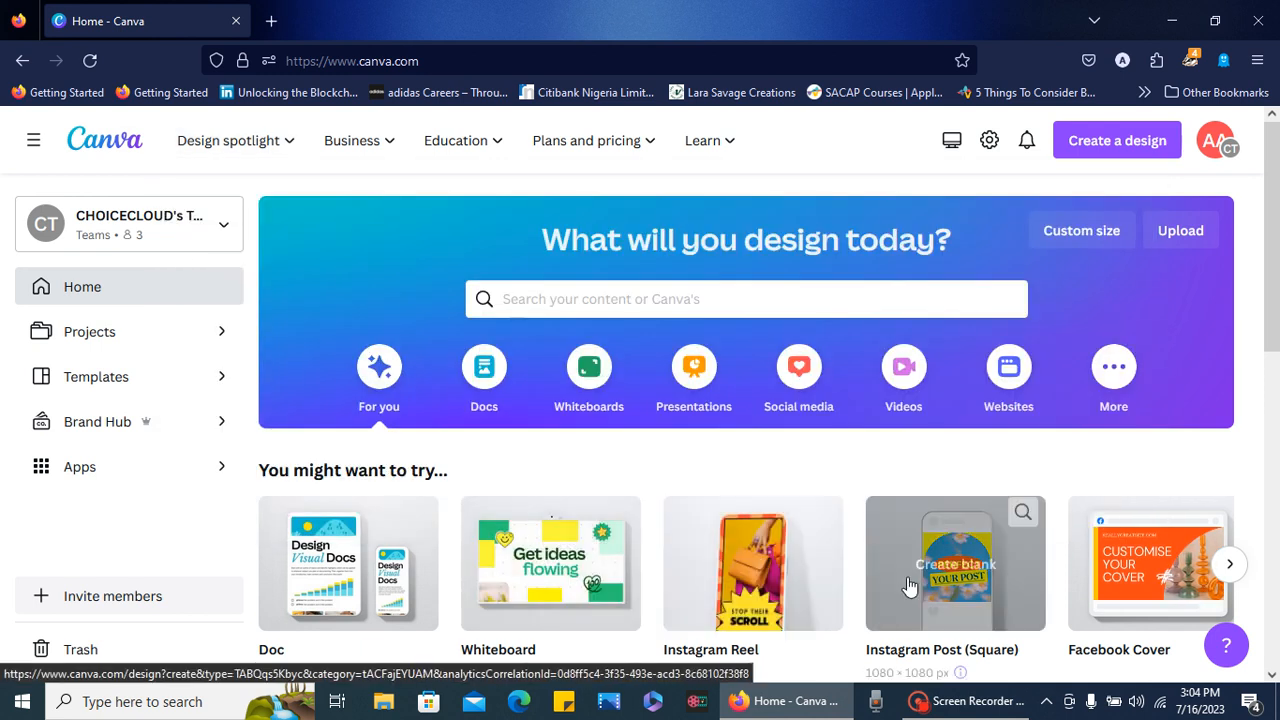
{"action": "left_click", "coordinate": [1272, 677]}
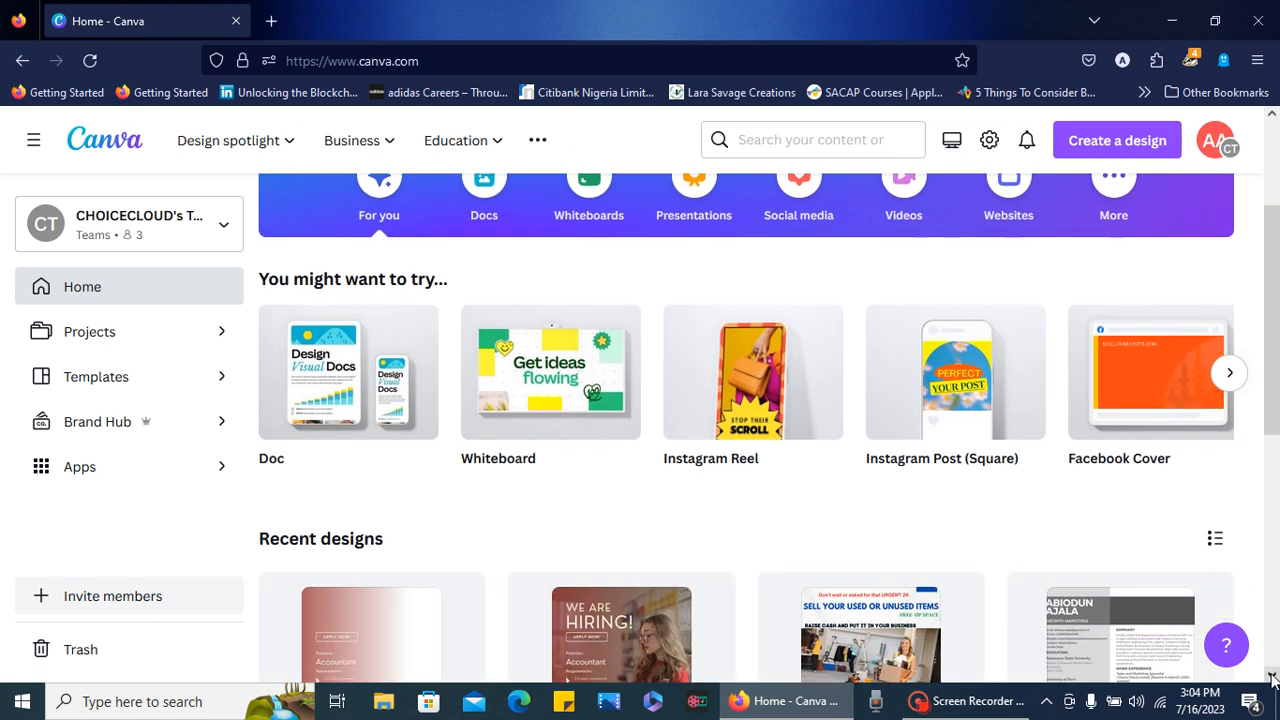
{"action": "left_click", "coordinate": [1272, 677]}
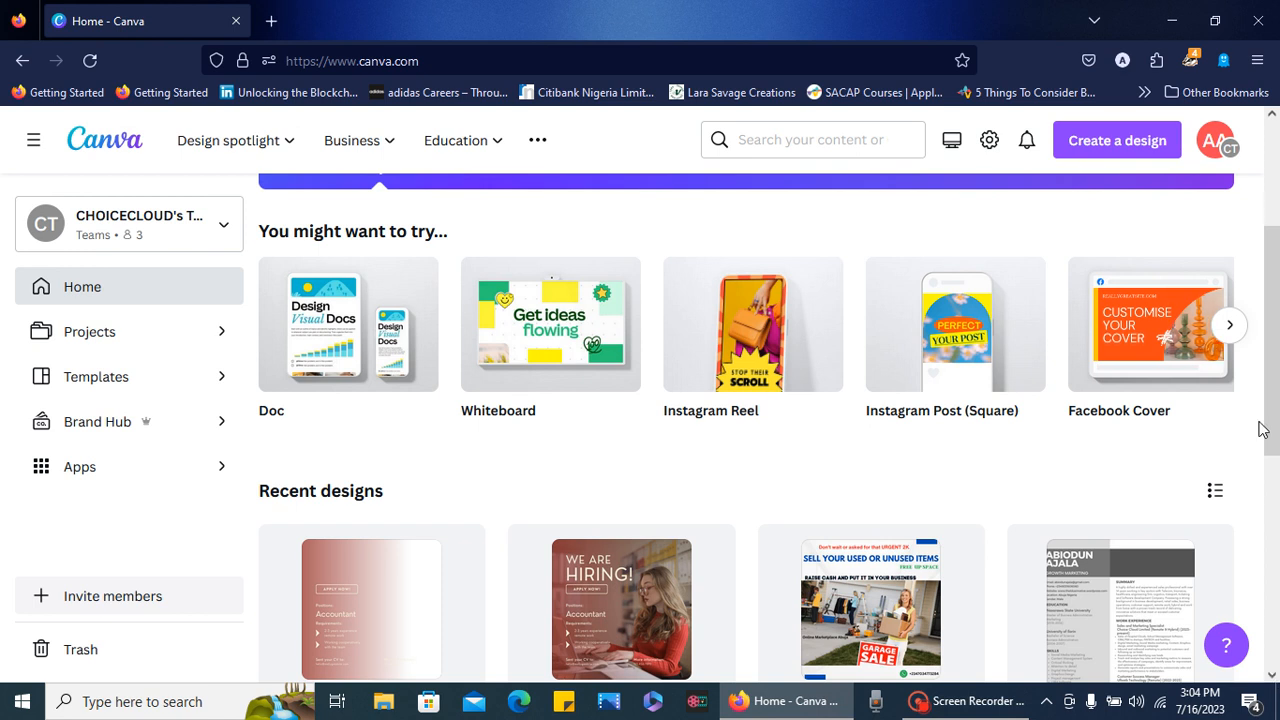
{"action": "left_click", "coordinate": [1272, 115]}
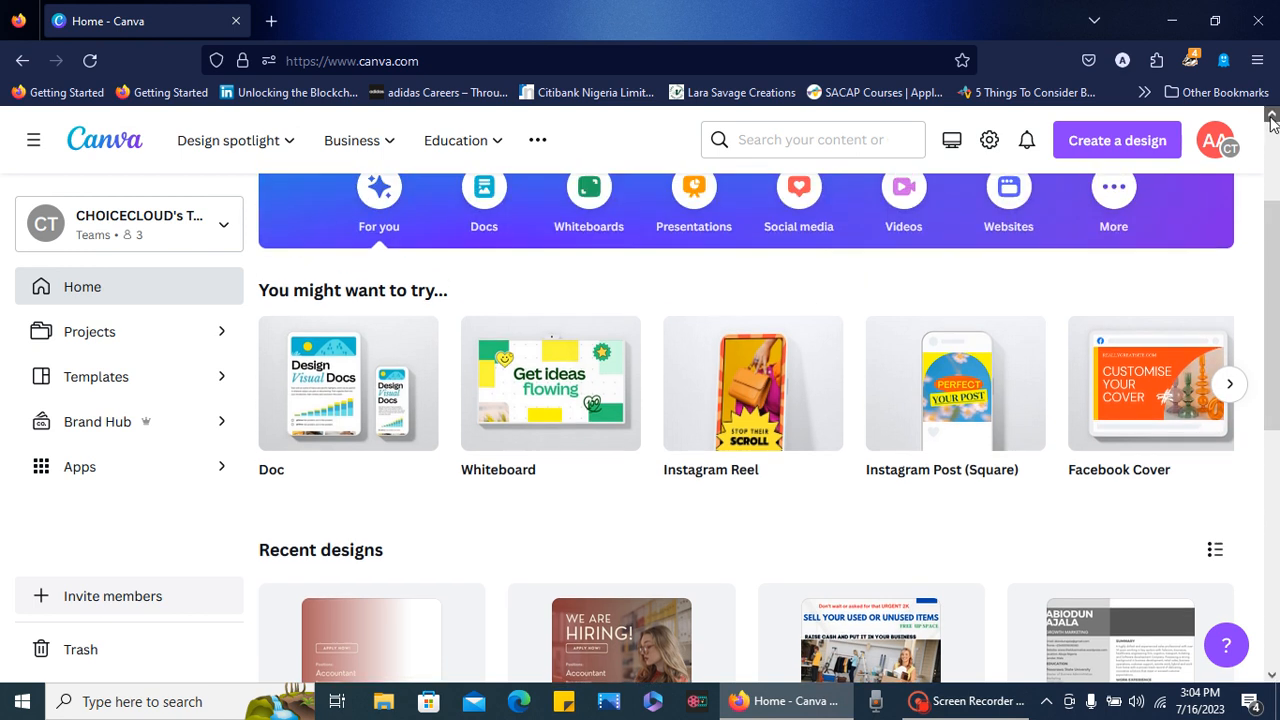
{"action": "left_click", "coordinate": [1272, 115]}
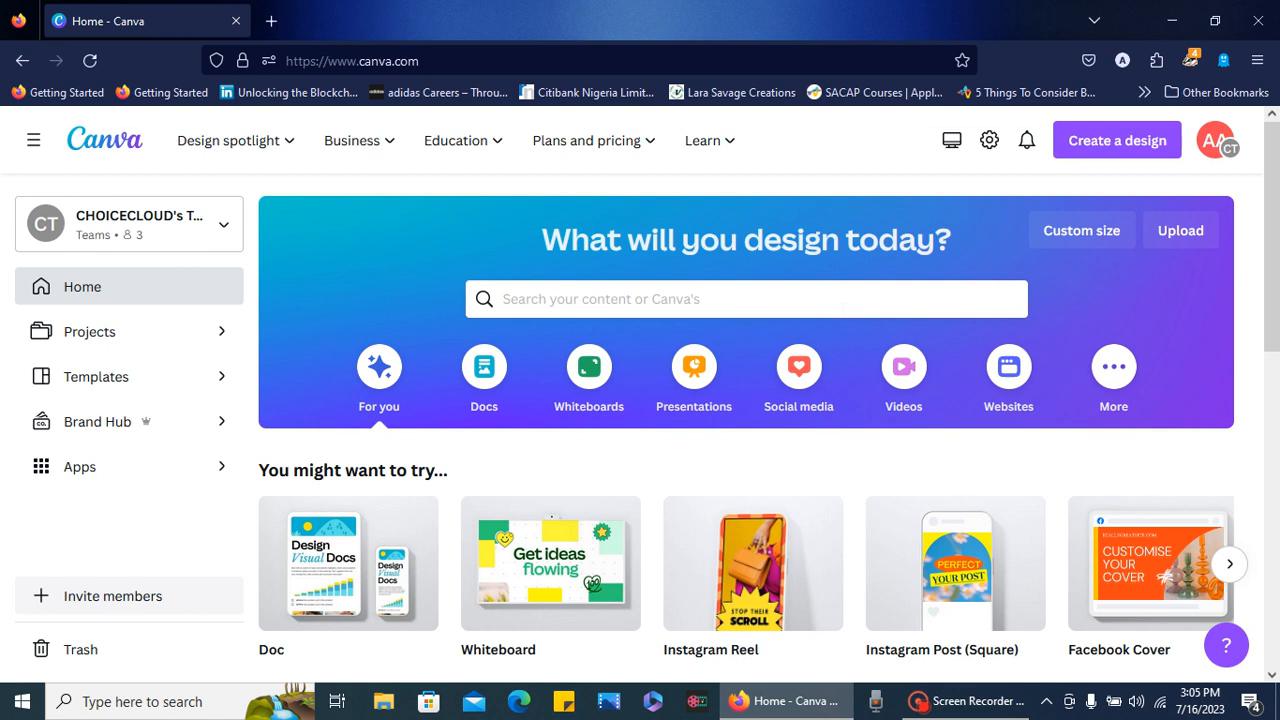
- Look up template suggestions for "school software" from the home page search
{"action": "left_click", "coordinate": [503, 298]}
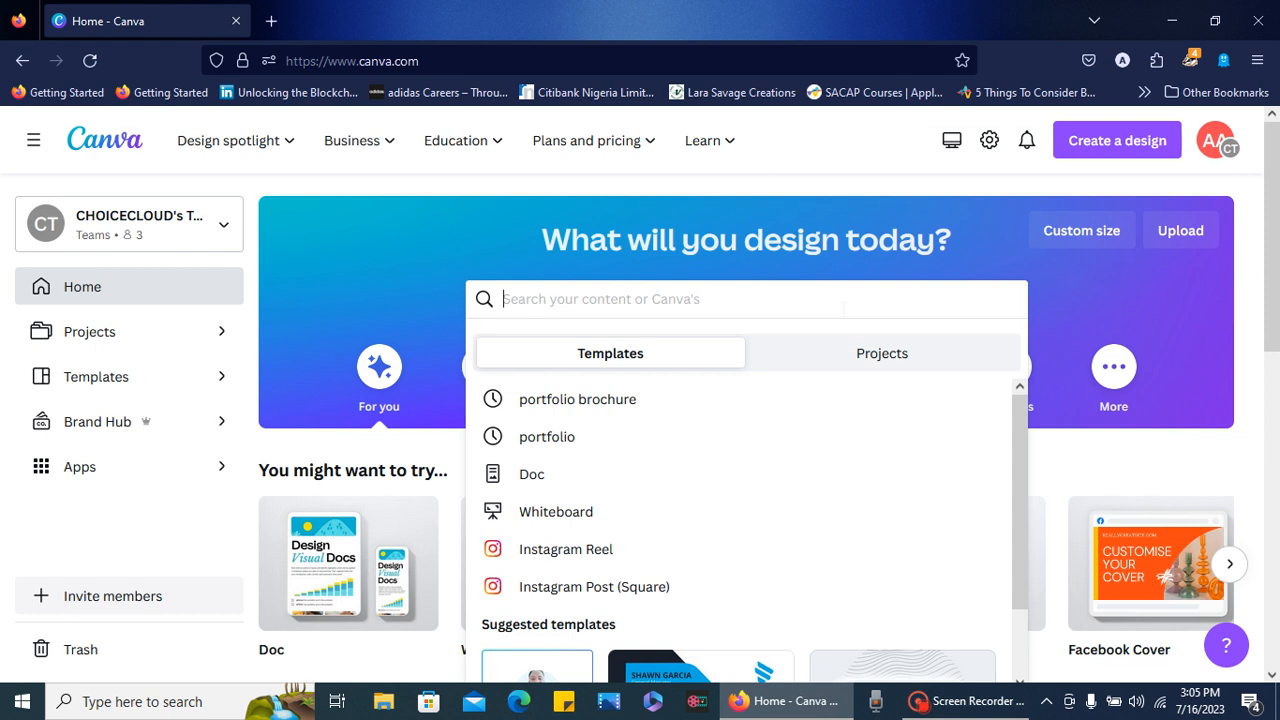
{"action": "type", "text": "schoolso"}
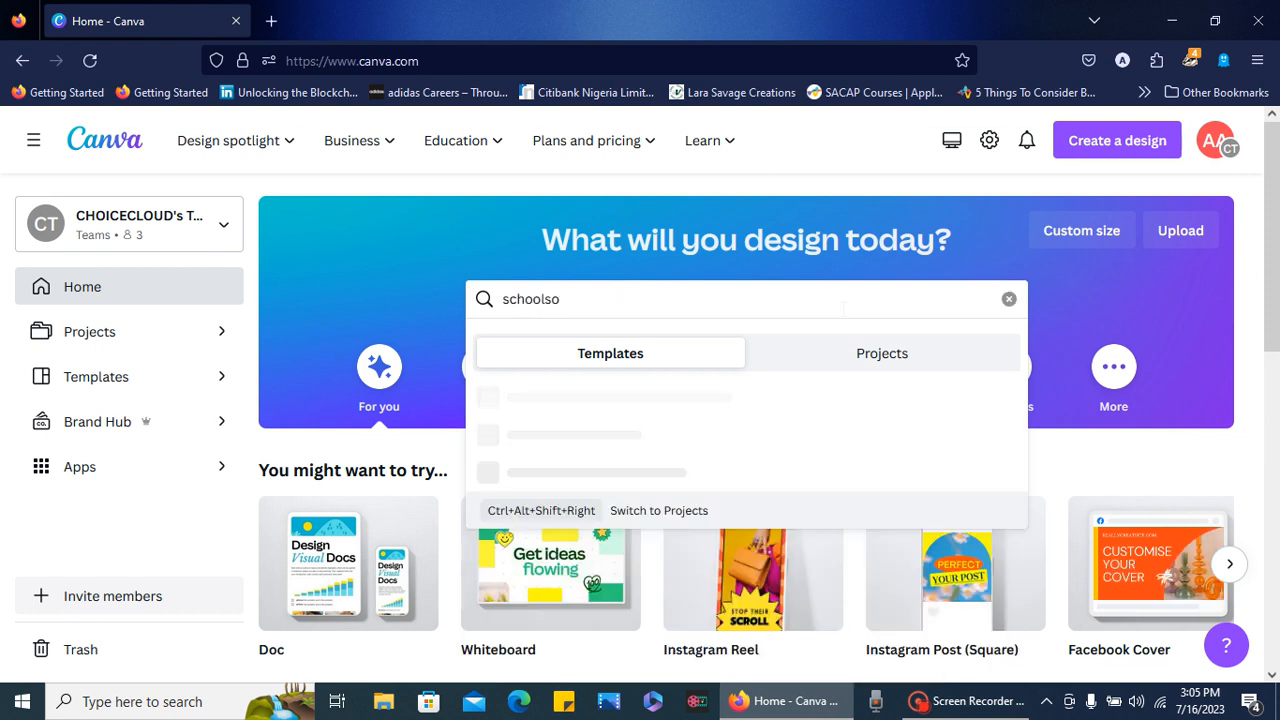
{"action": "type", "text": "ftware"}
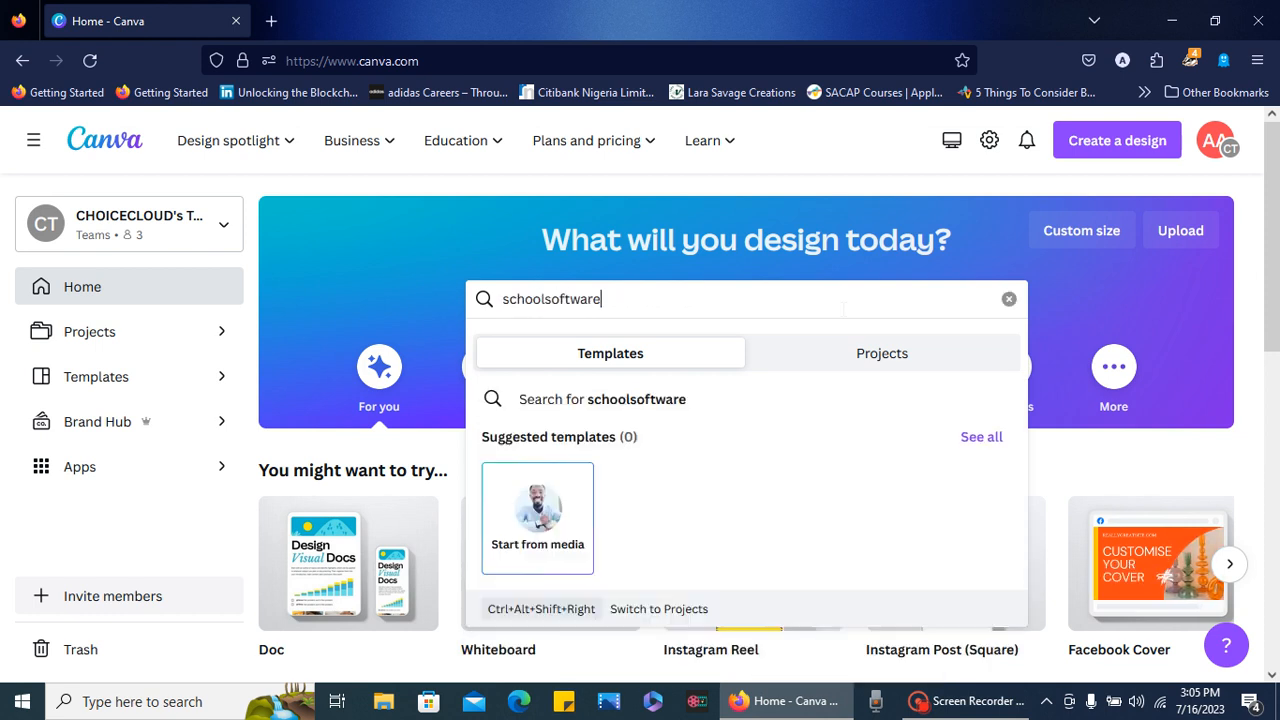
{"action": "left_click", "coordinate": [546, 299]}
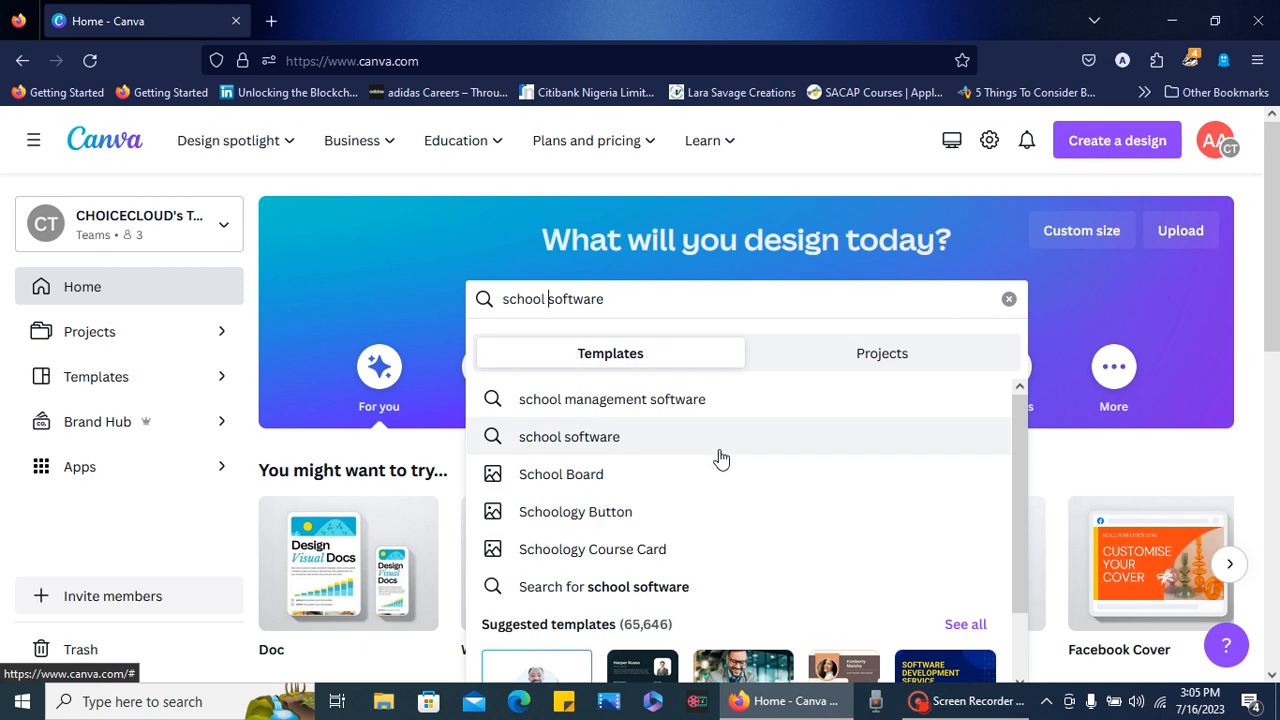
{"action": "left_click", "coordinate": [791, 188]}
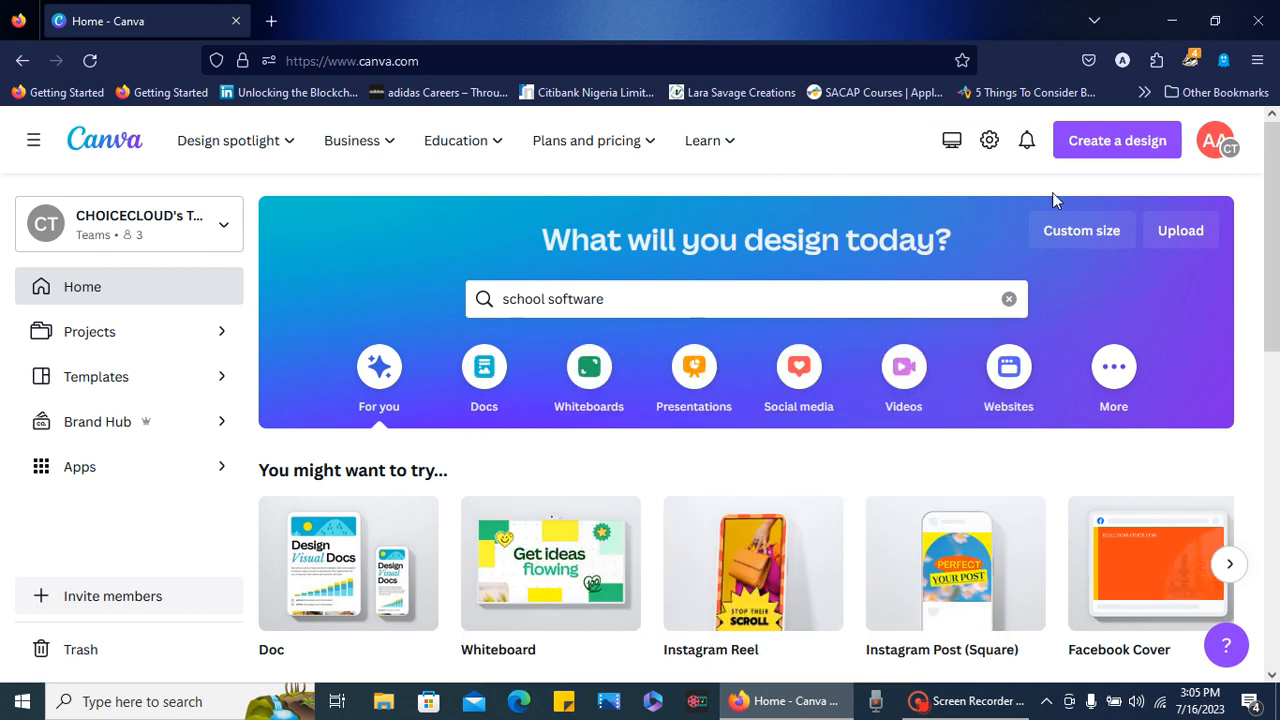
- Create an Instagram Post (Square) design and apply the "What is respect and is it important in the workplace?" template
{"action": "left_click", "coordinate": [1127, 150]}
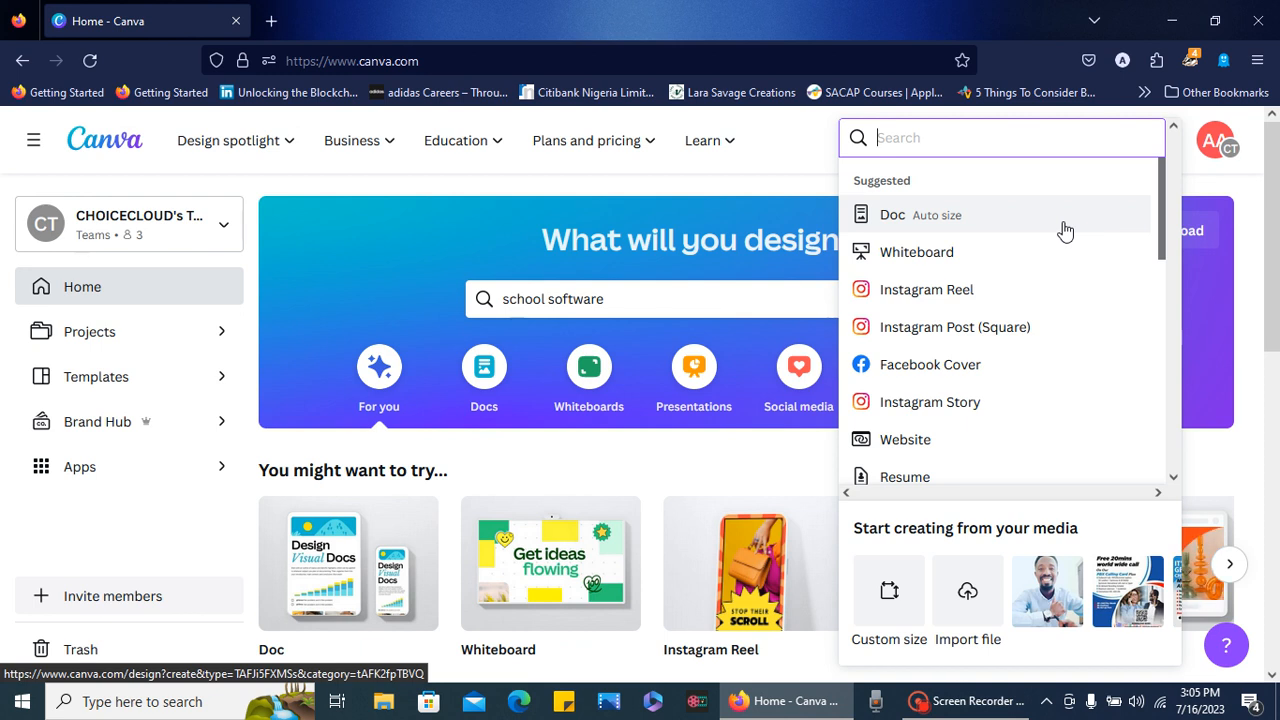
{"action": "left_click", "coordinate": [930, 333]}
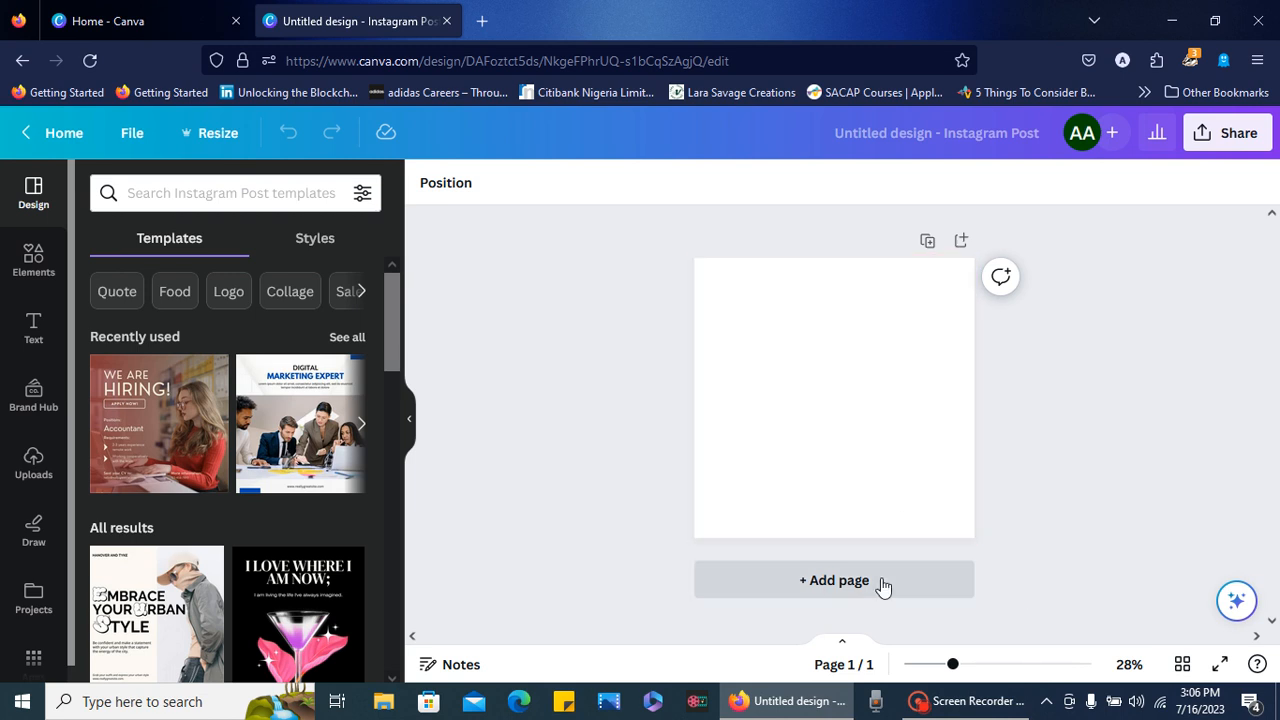
{"action": "left_click", "coordinate": [969, 665]}
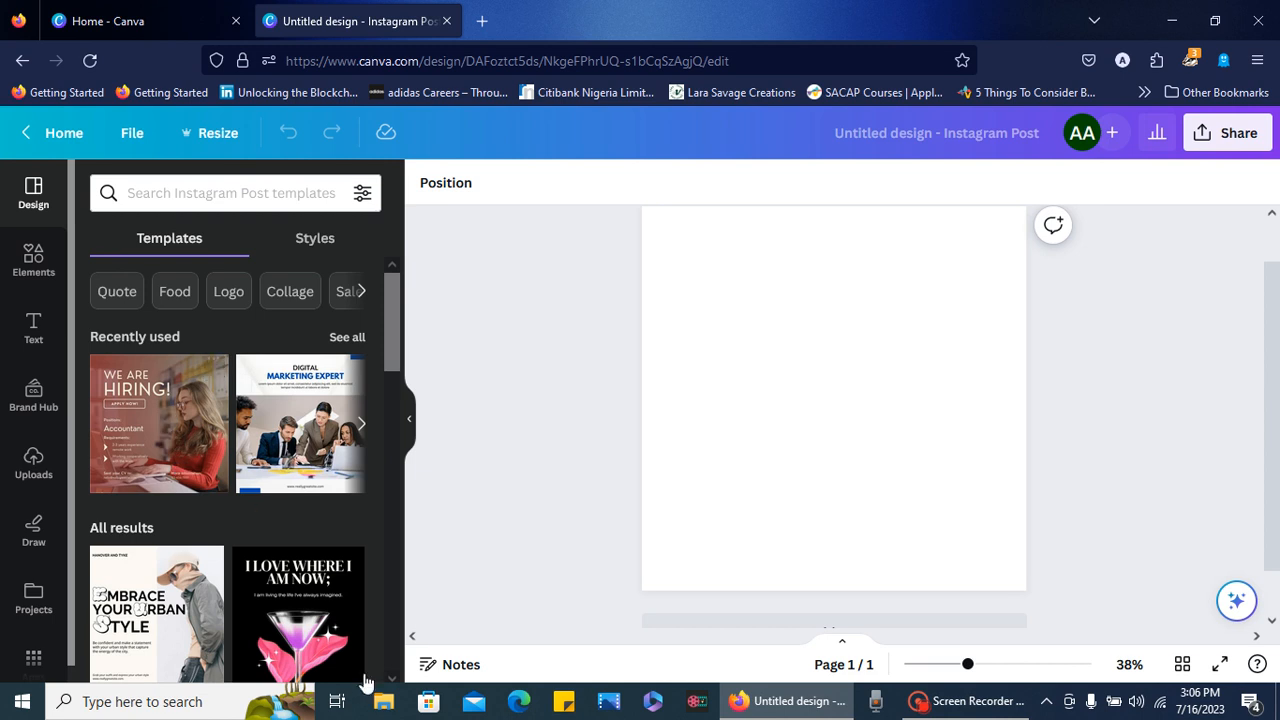
{"action": "scroll", "coordinate": [392, 678], "scroll_direction": "down", "scroll_amount": 3}
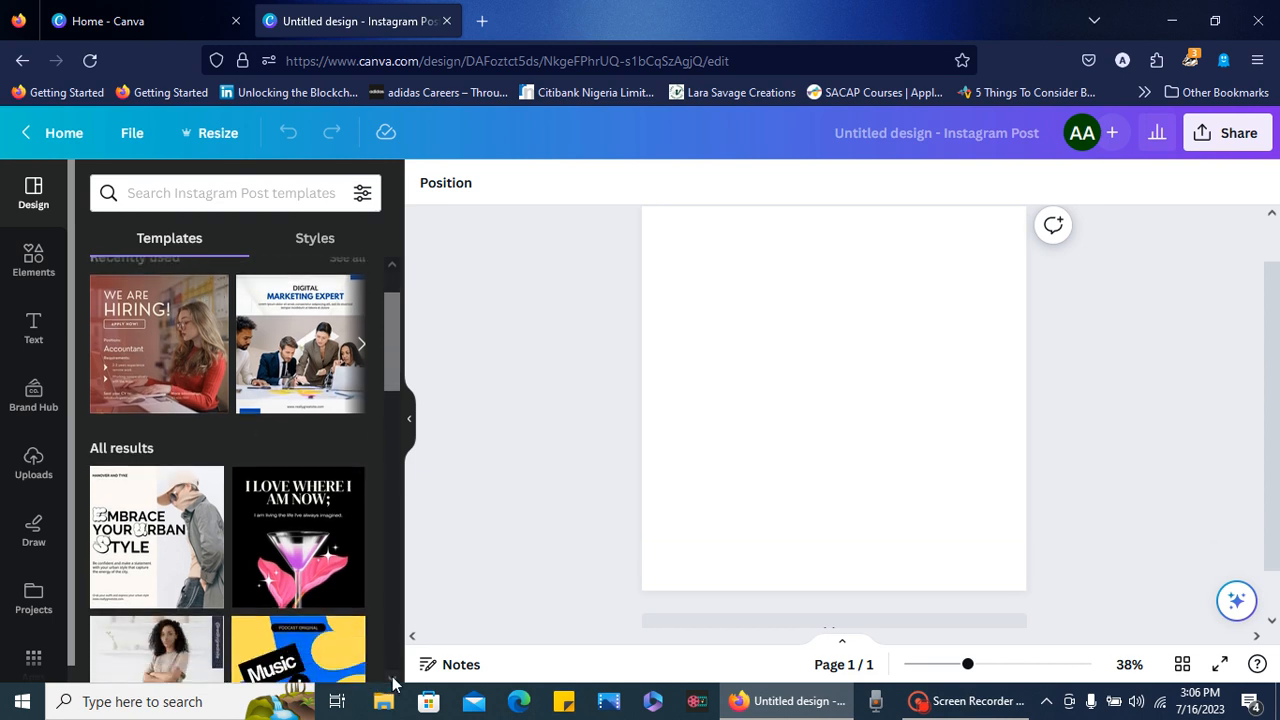
{"action": "scroll", "coordinate": [392, 680], "scroll_direction": "down", "scroll_amount": 7}
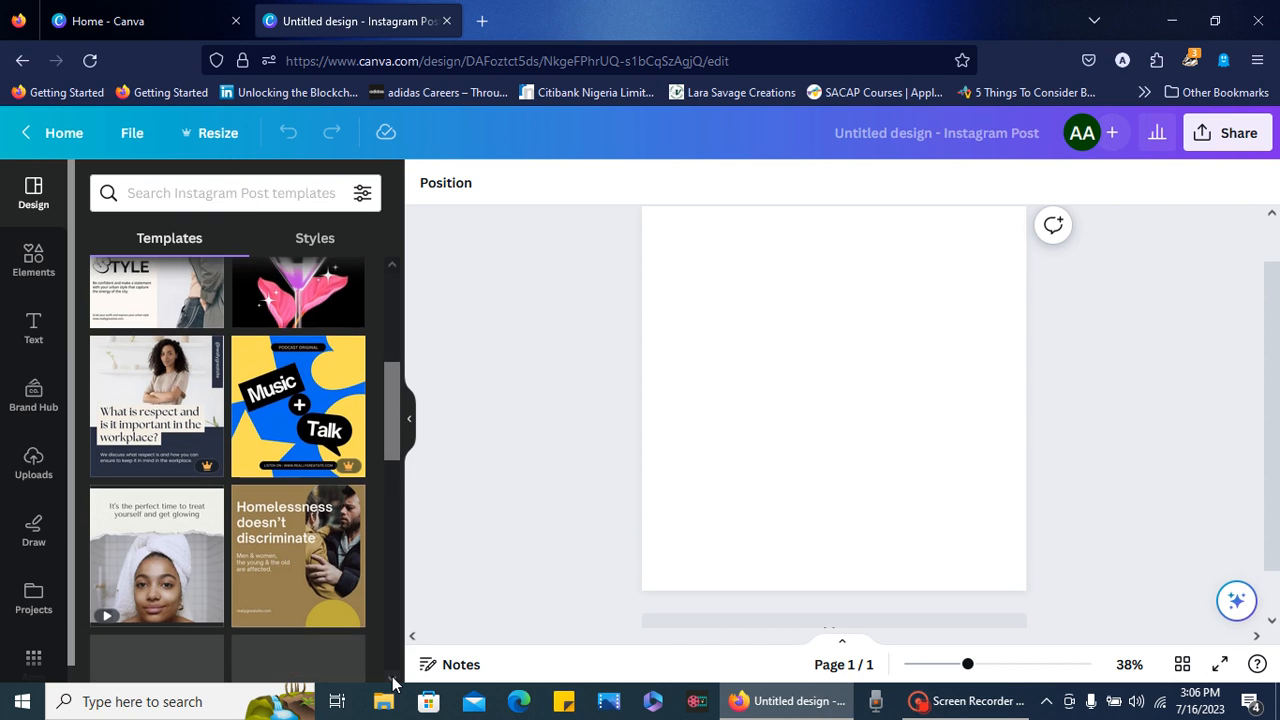
{"action": "left_click", "coordinate": [187, 415]}
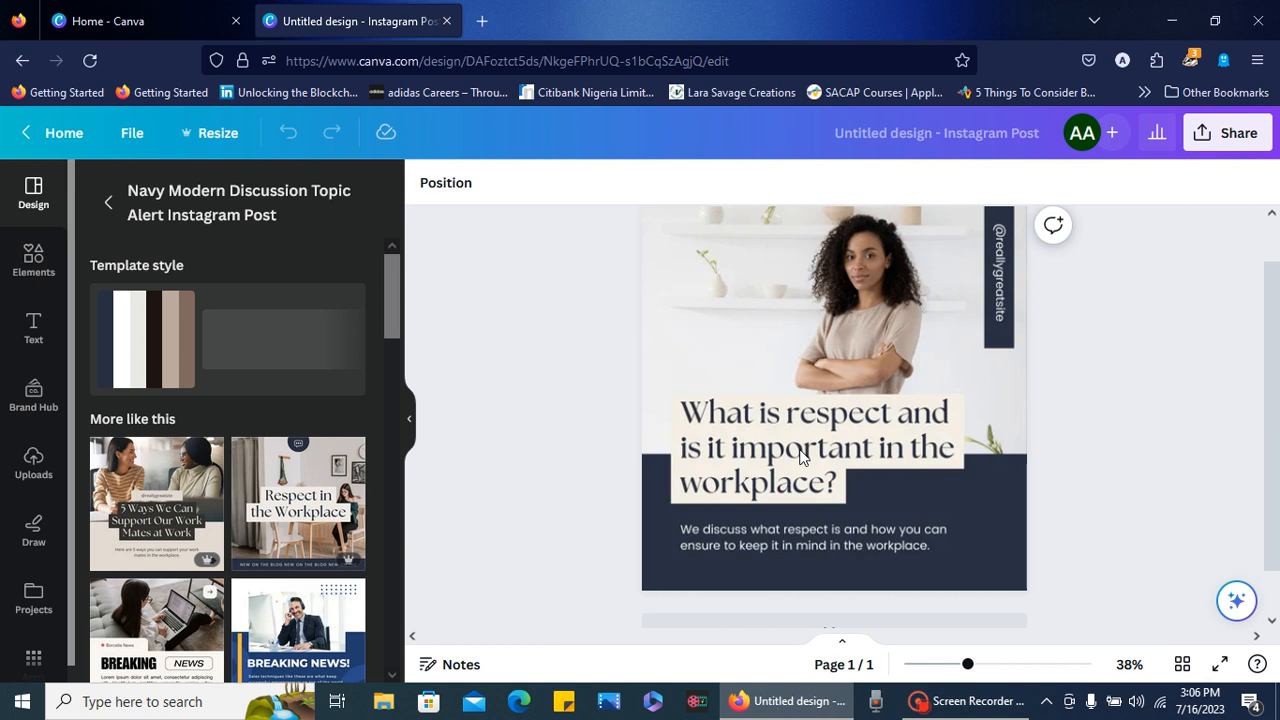
- Replace the template's headline text with "School software"
{"action": "left_click", "coordinate": [1272, 214]}
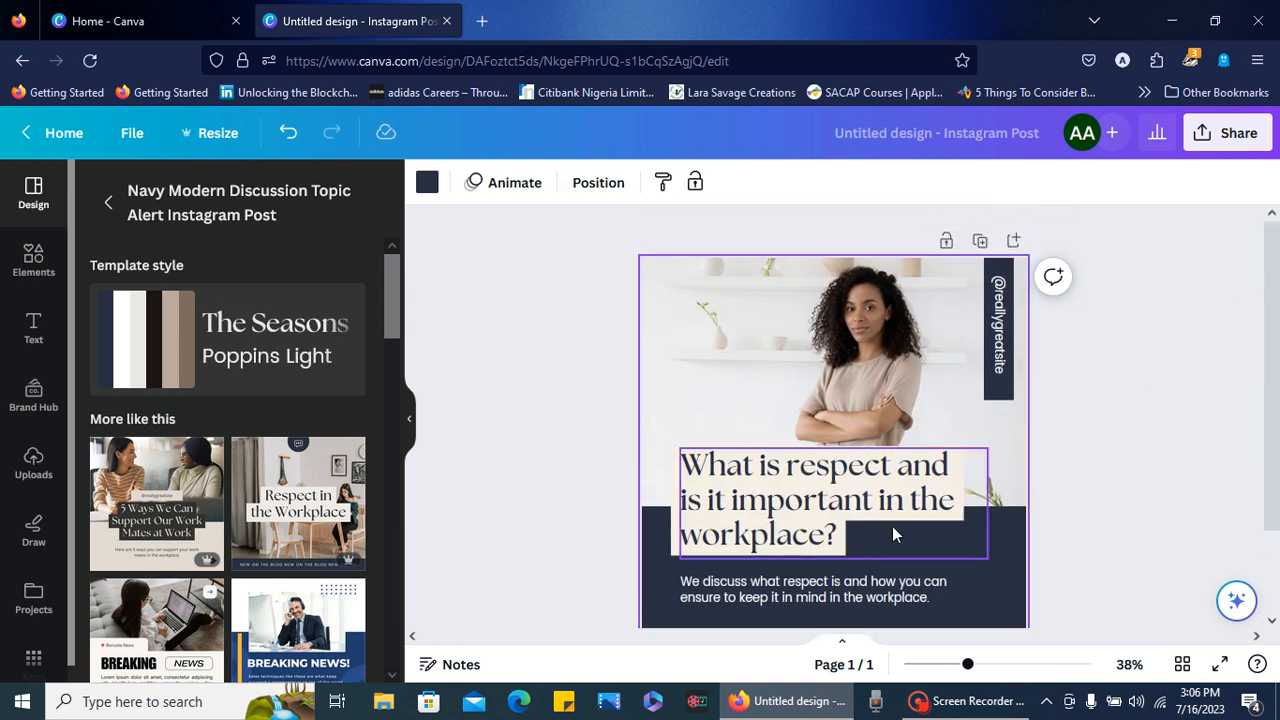
{"action": "triple_click", "coordinate": [861, 512]}
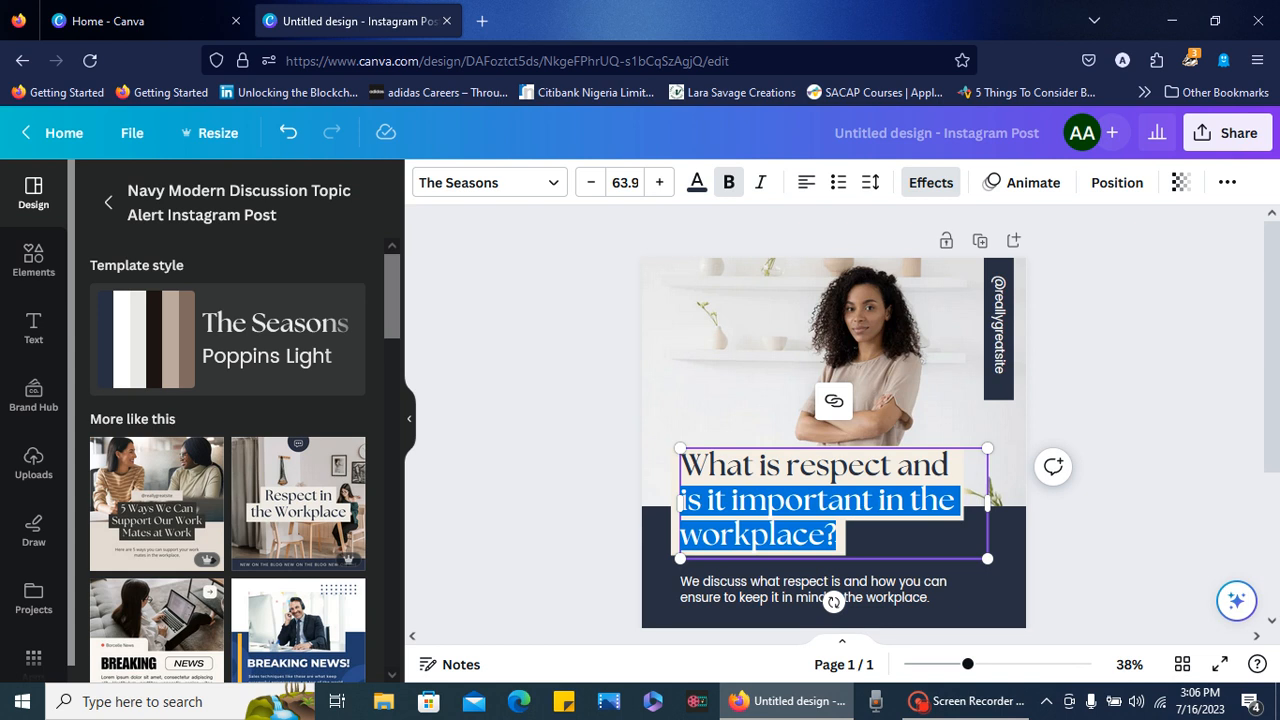
{"action": "left_click", "coordinate": [838, 535]}
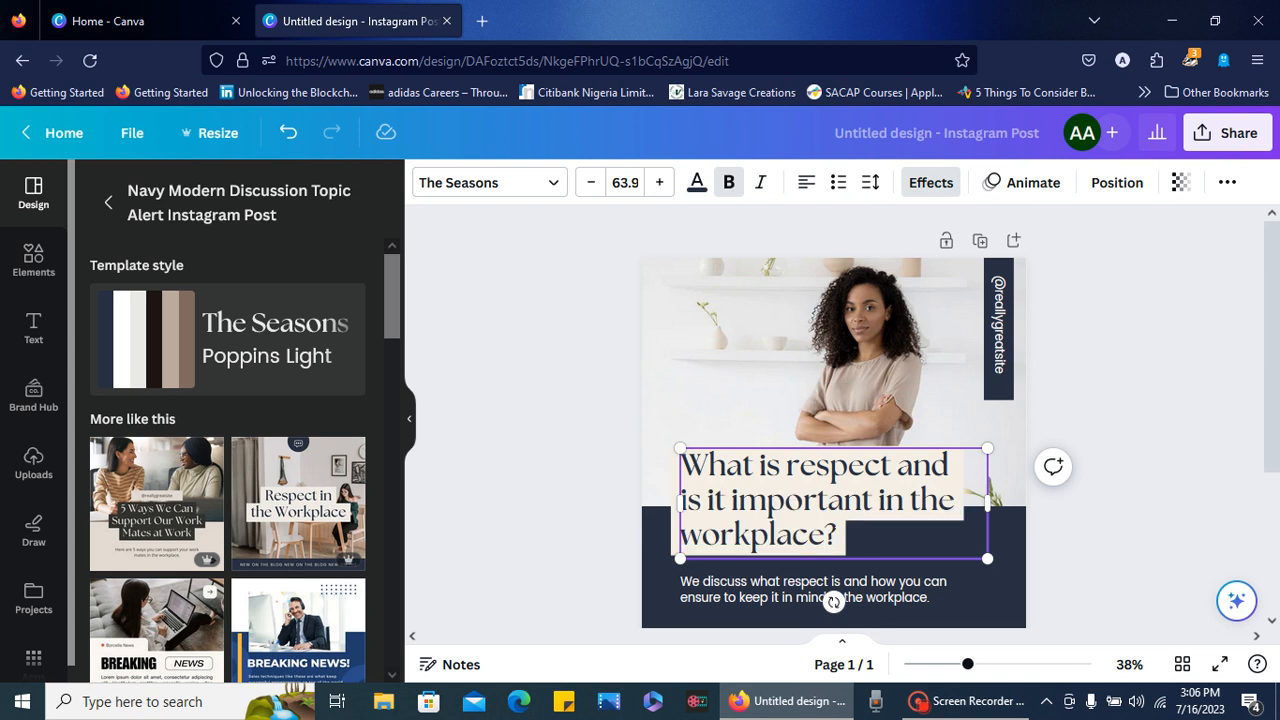
{"action": "key", "text": "BackSpace"}
{"action": "key", "text": "BackSpace"}
{"action": "key", "text": "BackSpace"}
{"action": "key", "text": "BackSpace"}
{"action": "key", "text": "BackSpace"}
{"action": "key", "text": "BackSpace"}
{"action": "key", "text": "BackSpace"}
{"action": "key", "text": "BackSpace"}
{"action": "key", "text": "BackSpace"}
{"action": "key", "text": "BackSpace"}
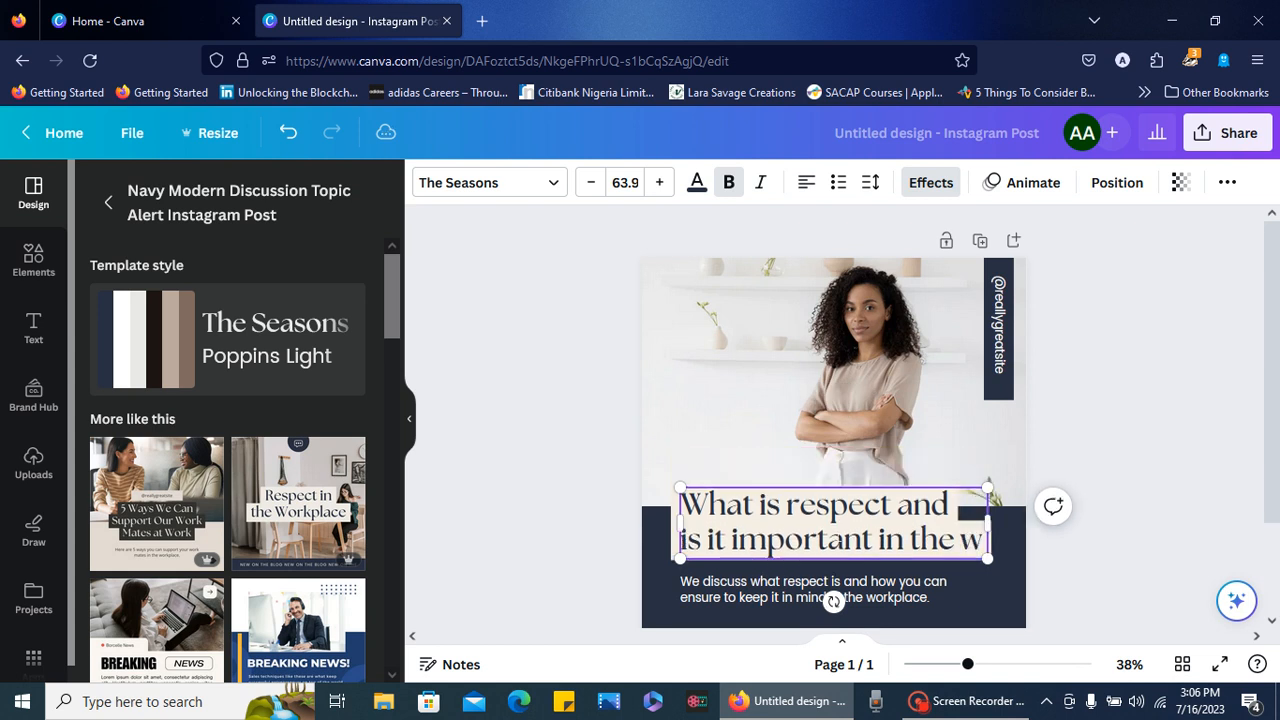
{"action": "key", "text": "BackSpace"}
{"action": "key", "text": "BackSpace"}
{"action": "key", "text": "BackSpace"}
{"action": "key", "text": "BackSpace"}
{"action": "key", "text": "BackSpace"}
{"action": "key", "text": "BackSpace"}
{"action": "key", "text": "BackSpace"}
{"action": "key", "text": "BackSpace"}
{"action": "key", "text": "BackSpace"}
{"action": "key", "text": "BackSpace"}
{"action": "key", "text": "BackSpace"}
{"action": "key", "text": "BackSpace"}
{"action": "key", "text": "BackSpace"}
{"action": "key", "text": "BackSpace"}
{"action": "key", "text": "BackSpace"}
{"action": "key", "text": "BackSpace"}
{"action": "key", "text": "BackSpace"}
{"action": "key", "text": "BackSpace"}
{"action": "key", "text": "BackSpace"}
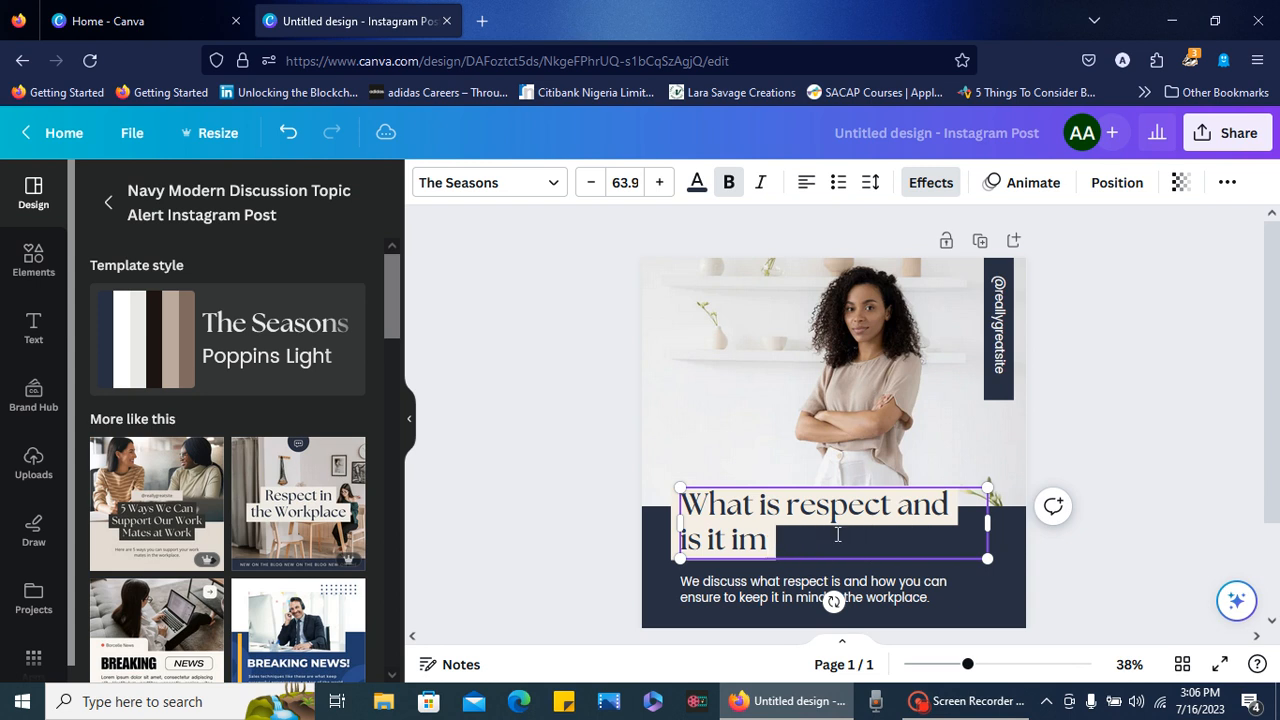
{"action": "key", "text": "BackSpace"}
{"action": "key", "text": "BackSpace"}
{"action": "key", "text": "BackSpace"}
{"action": "key", "text": "BackSpace"}
{"action": "key", "text": "BackSpace"}
{"action": "key", "text": "BackSpace"}
{"action": "key", "text": "BackSpace"}
{"action": "key", "text": "BackSpace"}
{"action": "key", "text": "BackSpace"}
{"action": "key", "text": "BackSpace"}
{"action": "key", "text": "BackSpace"}
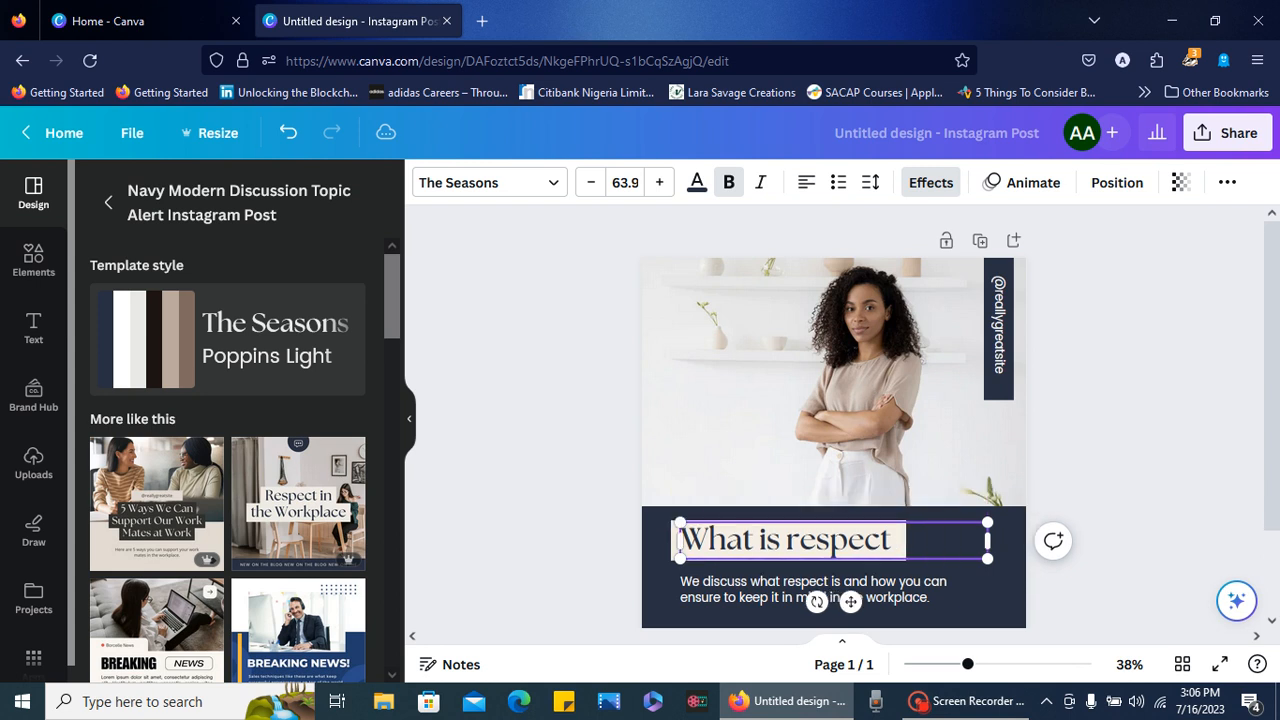
{"action": "key", "text": "BackSpace"}
{"action": "key", "text": "BackSpace"}
{"action": "key", "text": "BackSpace"}
{"action": "key", "text": "BackSpace"}
{"action": "key", "text": "BackSpace"}
{"action": "key", "text": "BackSpace"}
{"action": "key", "text": "BackSpace"}
{"action": "key", "text": "BackSpace"}
{"action": "key", "text": "BackSpace"}
{"action": "key", "text": "BackSpace"}
{"action": "key", "text": "BackSpace"}
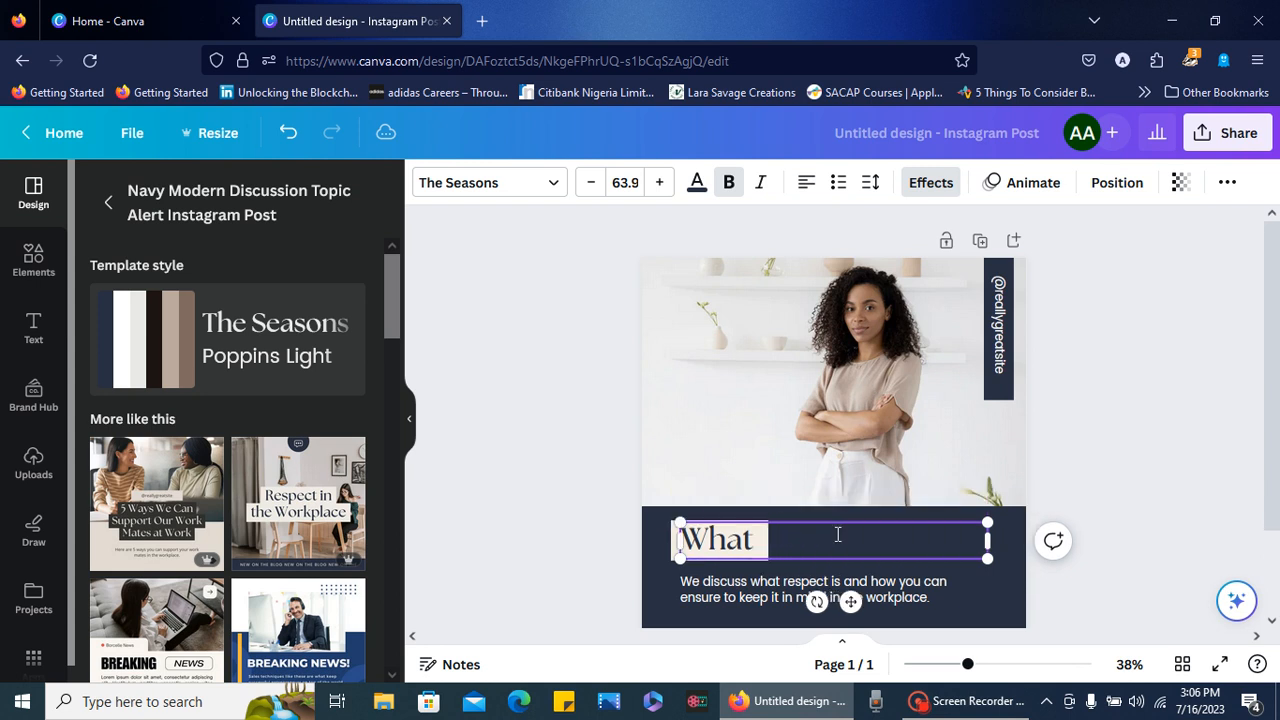
{"action": "key", "text": "BackSpace"}
{"action": "key", "text": "BackSpace"}
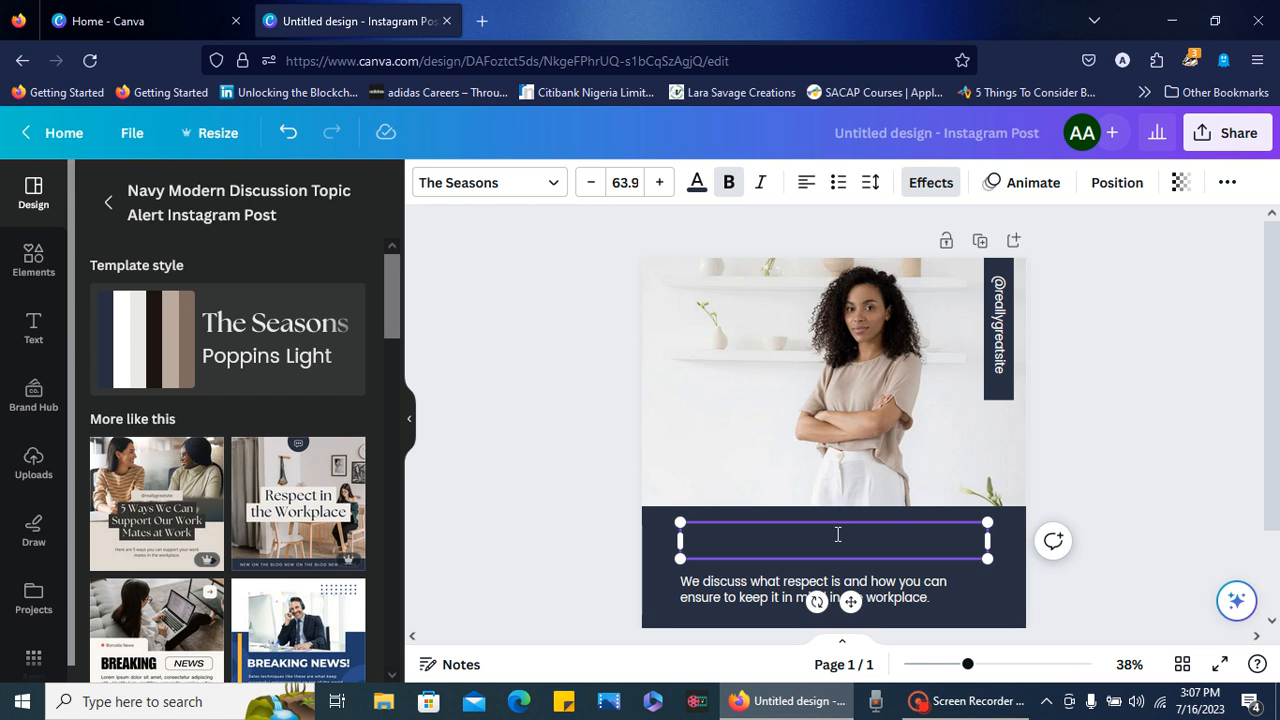
{"action": "type", "text": "Sc"}
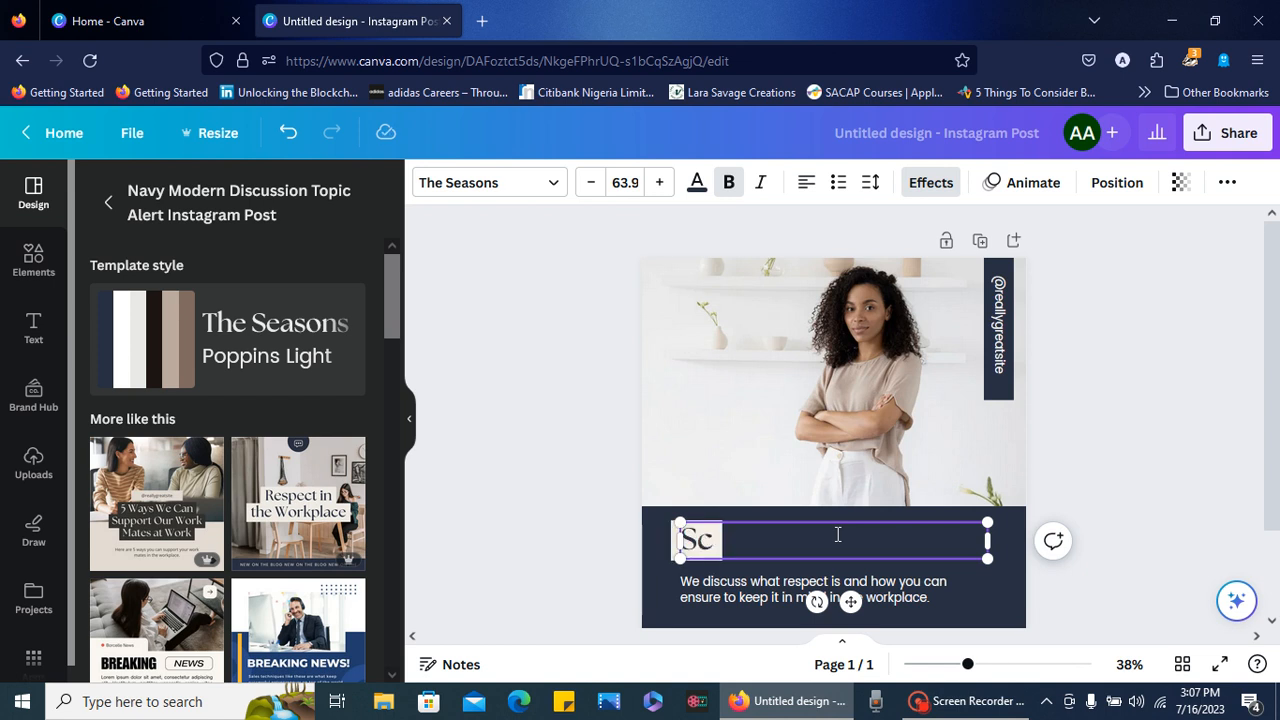
{"action": "type", "text": "hool s"}
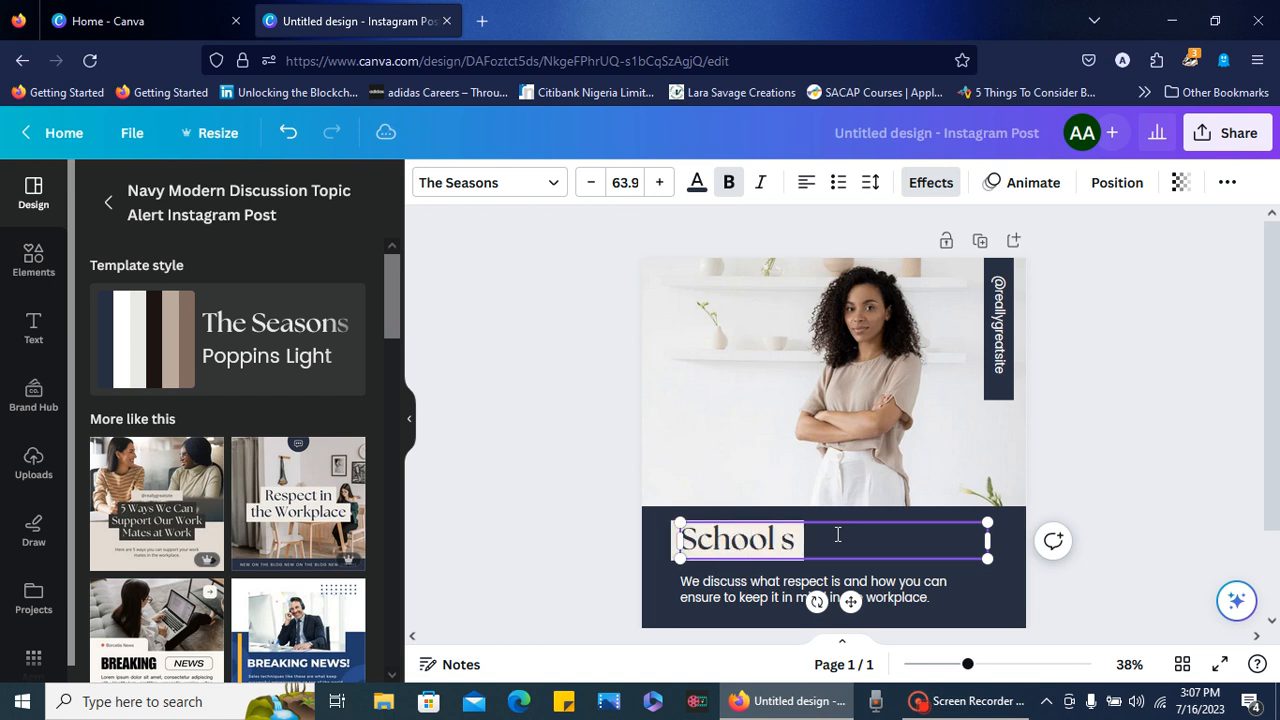
{"action": "type", "text": "oftware"}
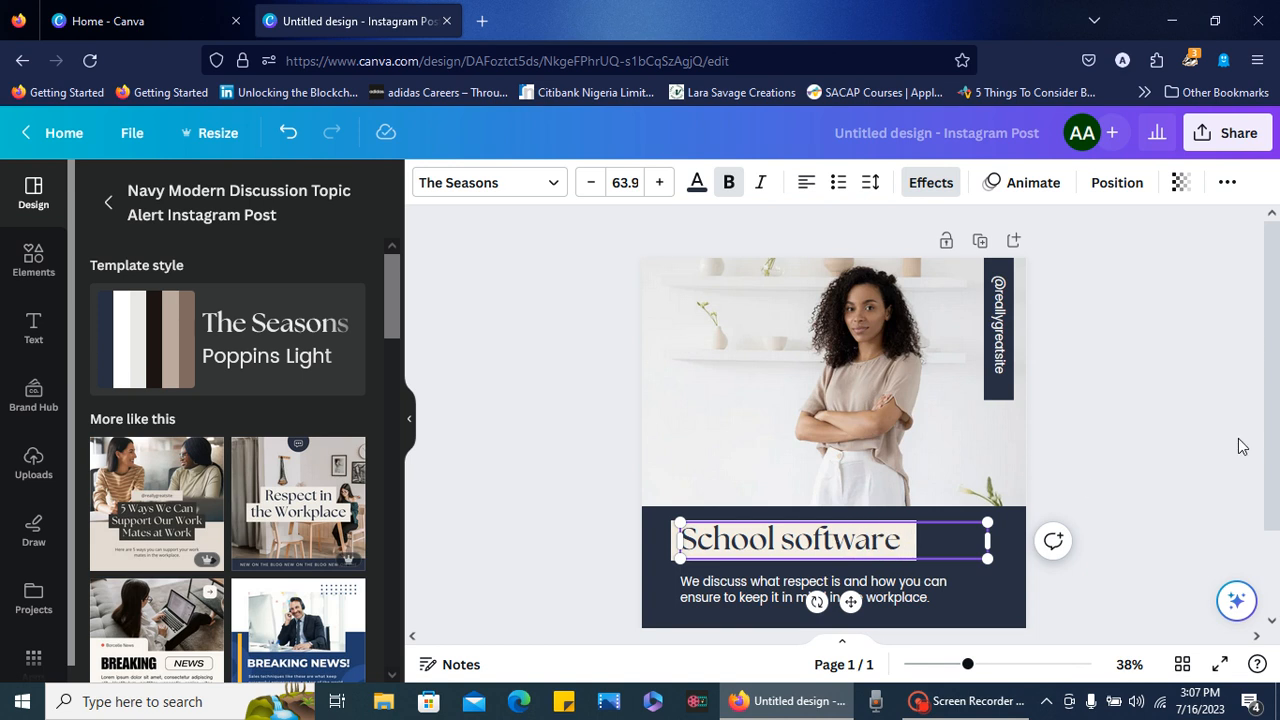
{"action": "left_click", "coordinate": [1149, 437]}
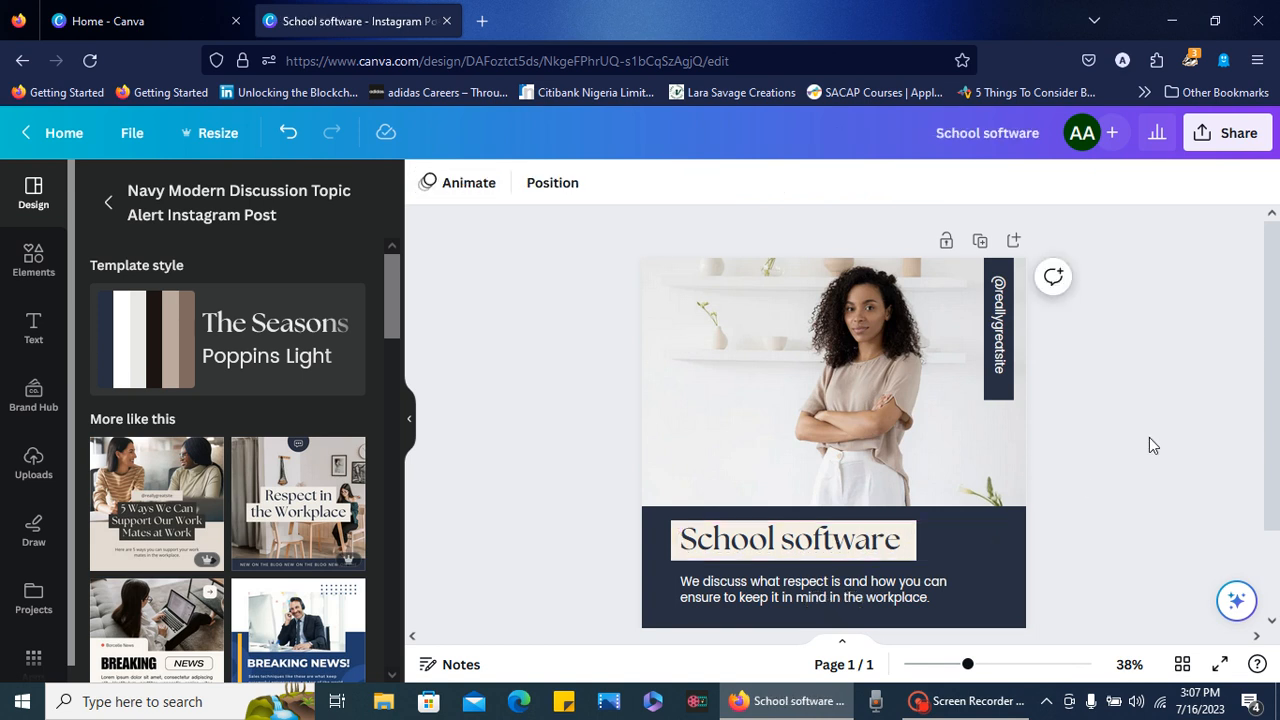
- Replace the description below the headline with "School software for private schools"
{"action": "double_click", "coordinate": [903, 600]}
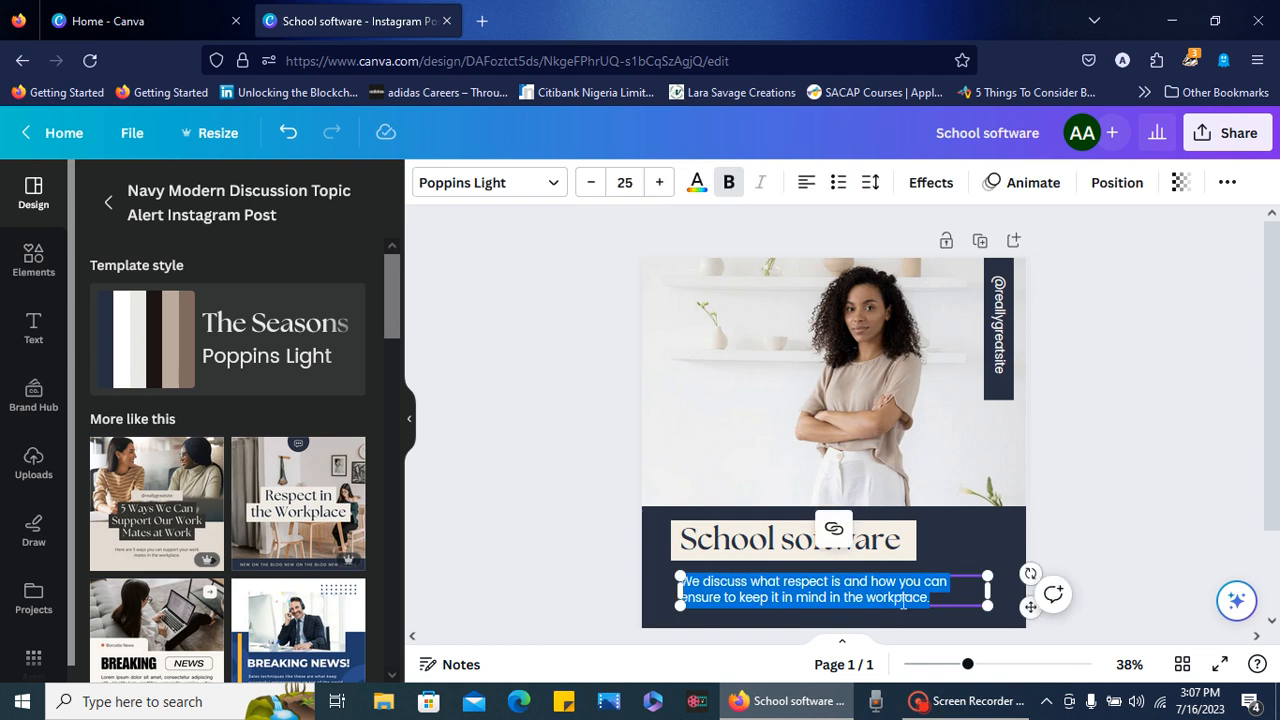
{"action": "key", "text": "BackSpace"}
{"action": "type", "text": "Sch"}
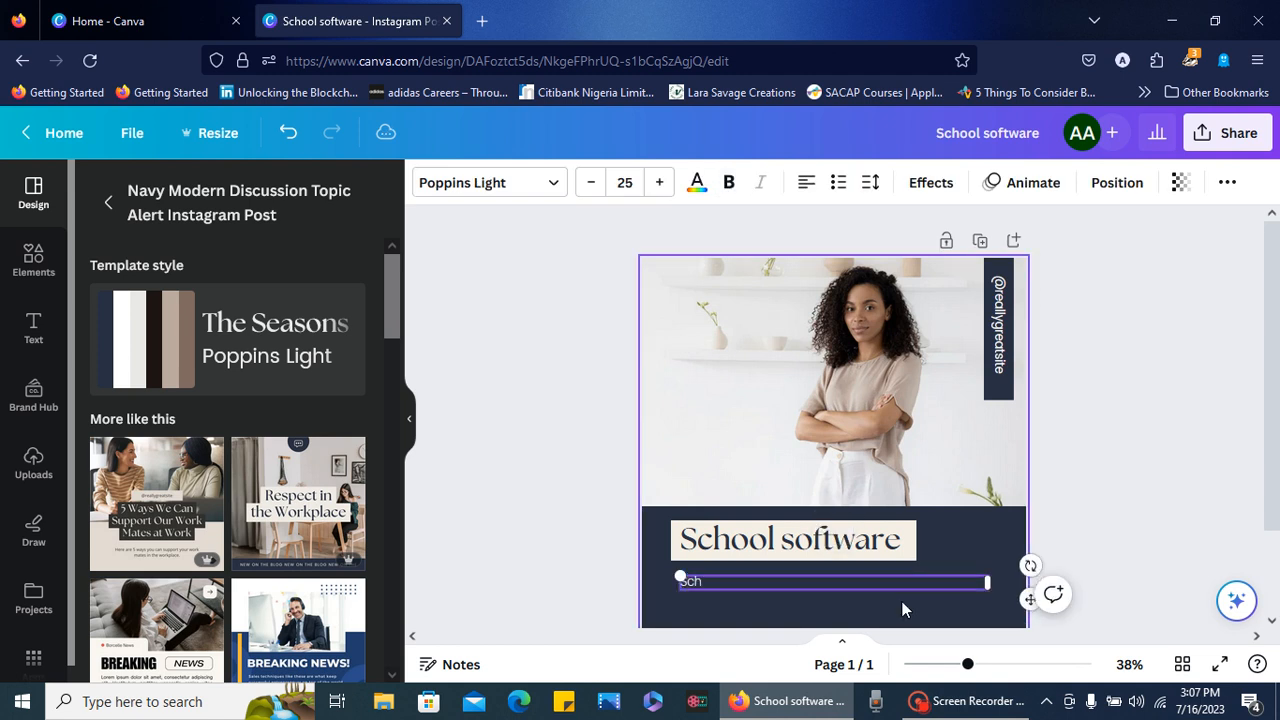
{"action": "type", "text": "ool software for private sc"}
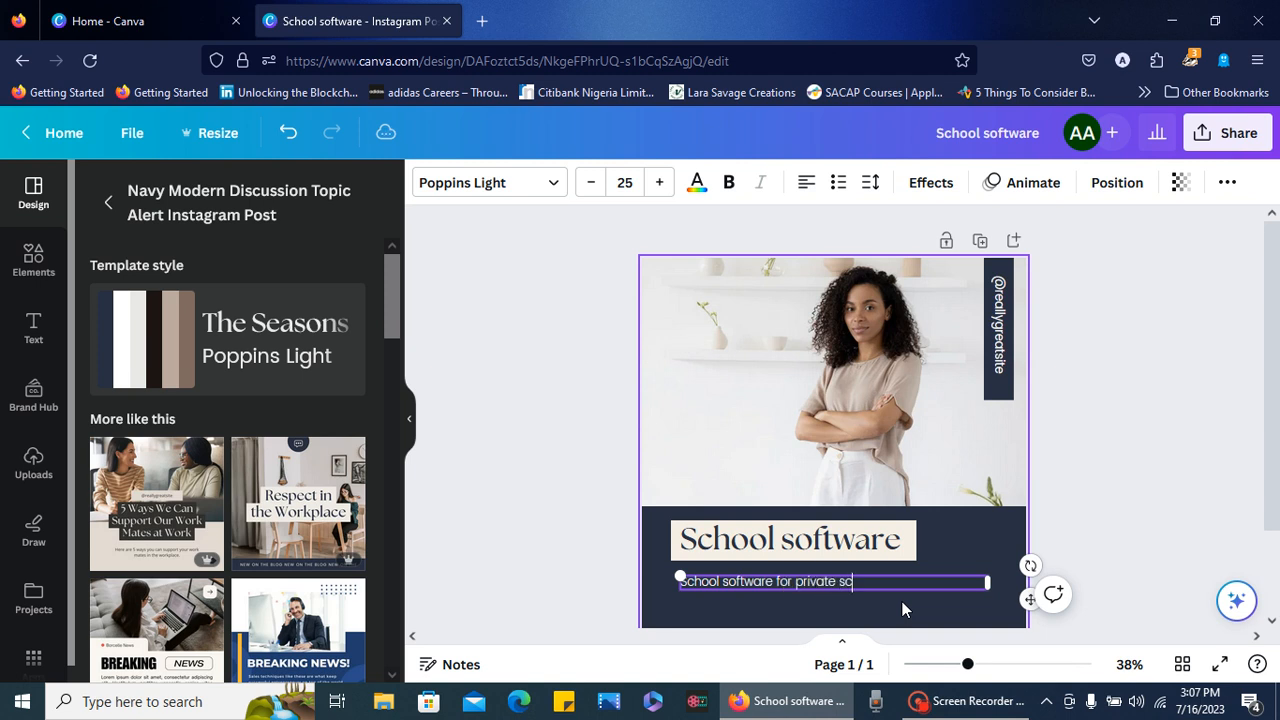
{"action": "type", "text": "hools"}
{"action": "left_click", "coordinate": [1141, 422]}
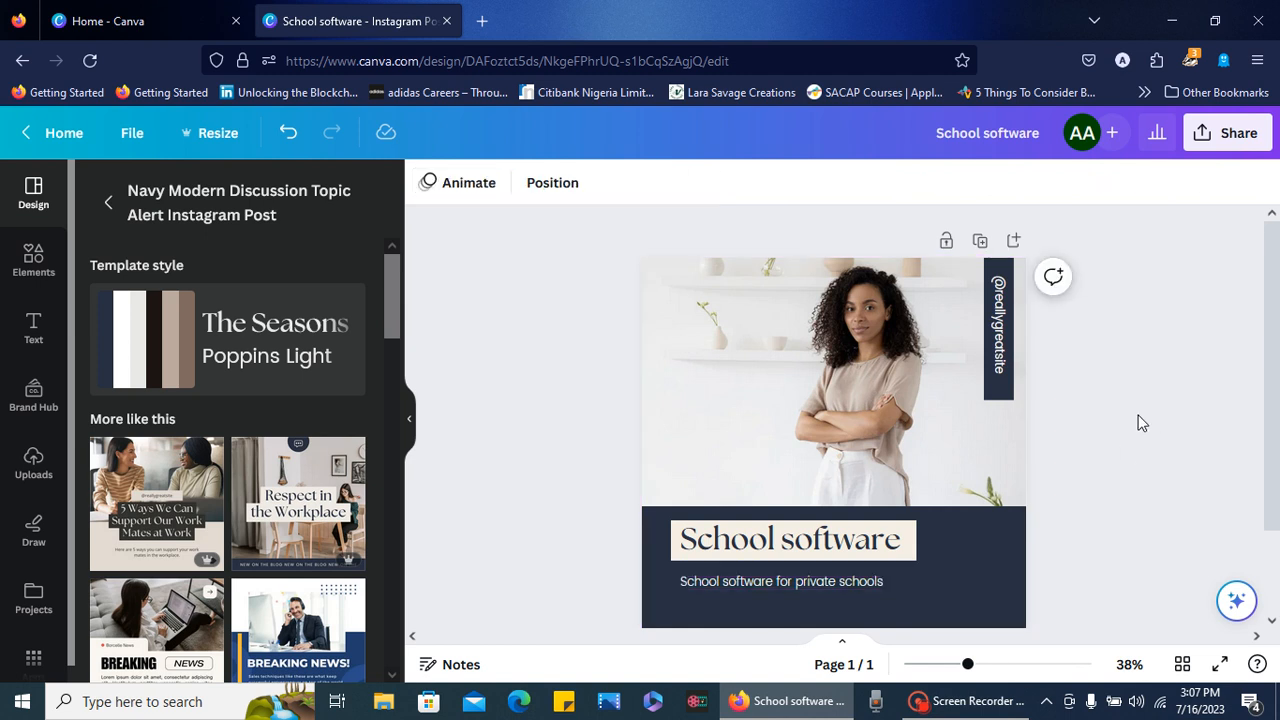
- Select the template's photo and open the library of uploaded images
{"action": "left_click", "coordinate": [876, 388]}
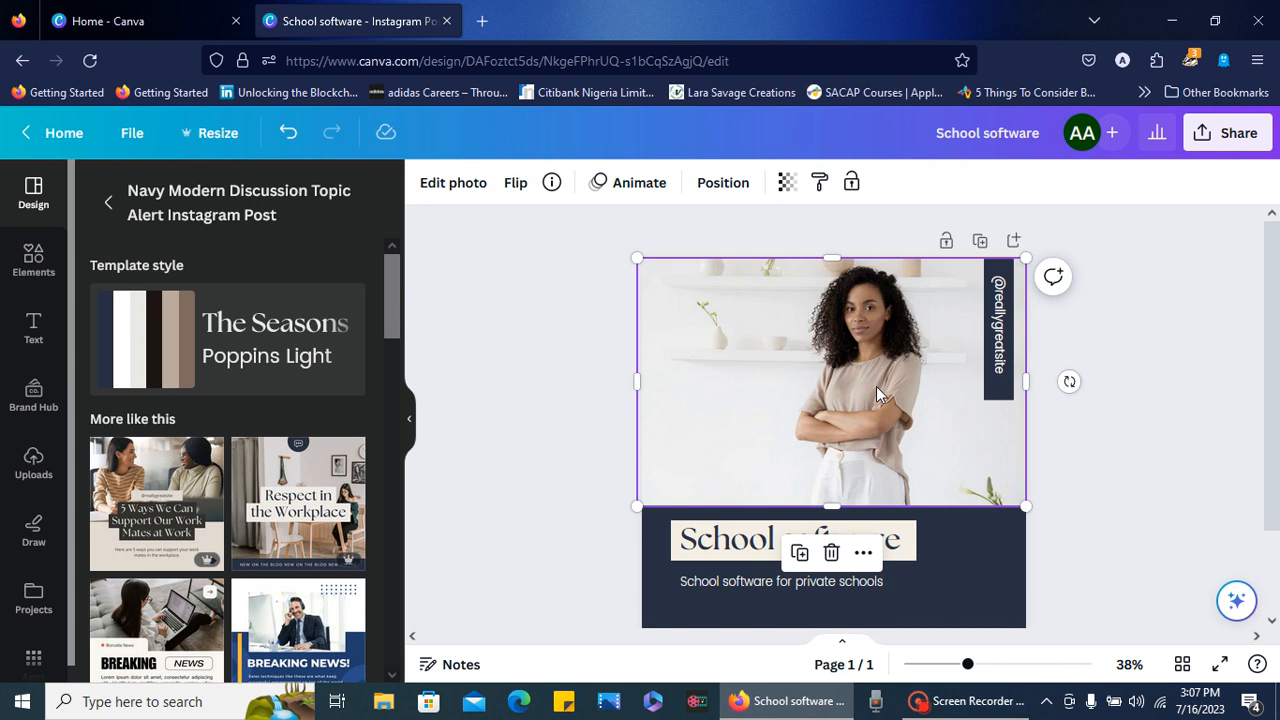
{"action": "left_click", "coordinate": [35, 470]}
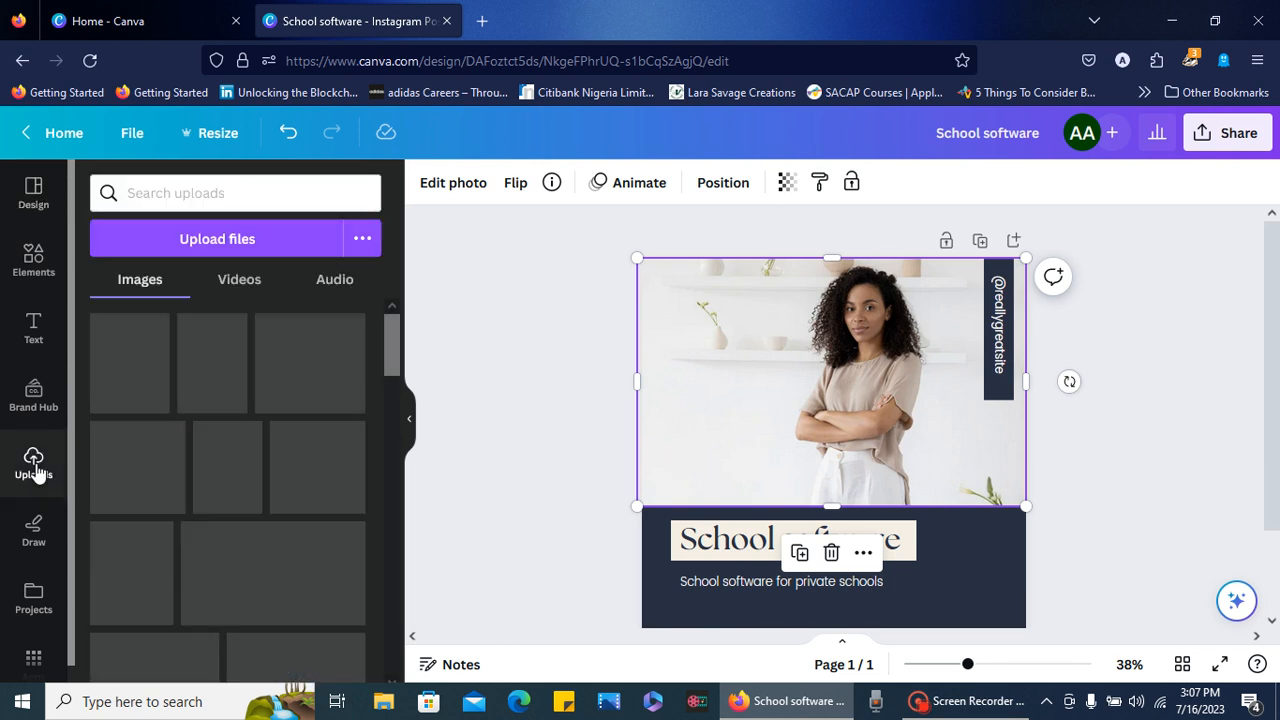
{"action": "left_click", "coordinate": [260, 254]}
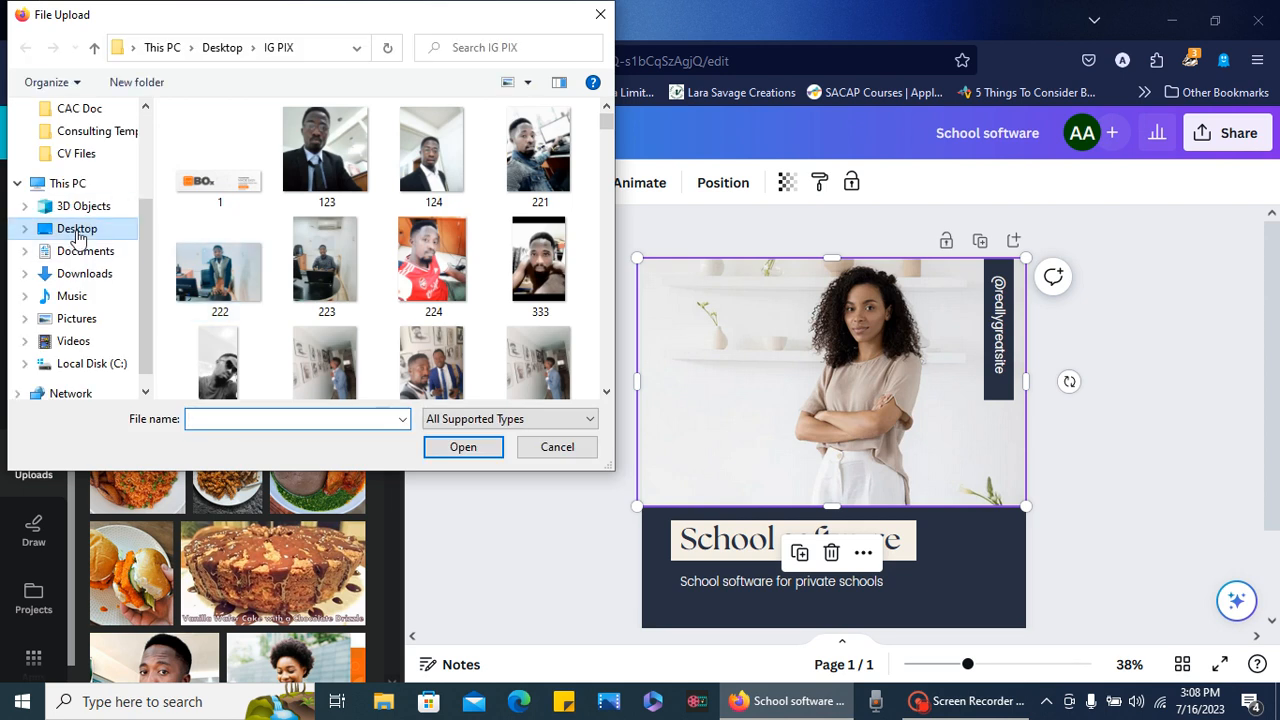
{"action": "left_click", "coordinate": [76, 234]}
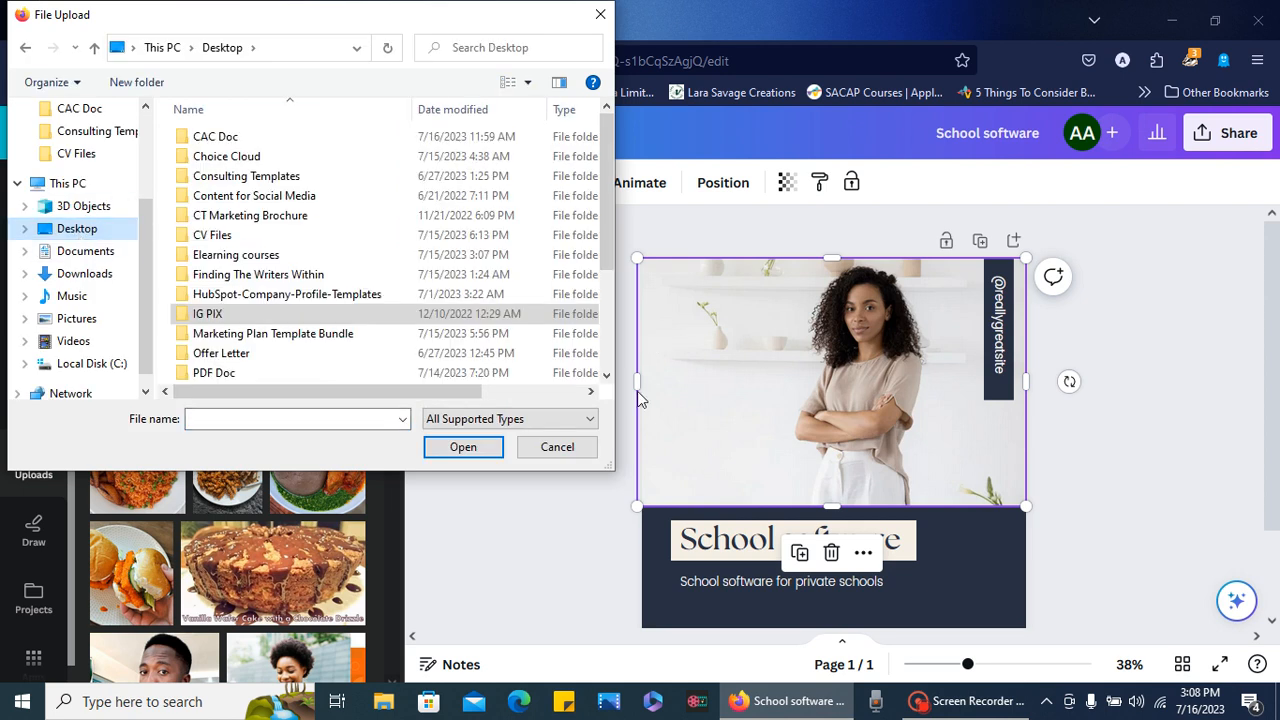
{"action": "left_click", "coordinate": [606, 375]}
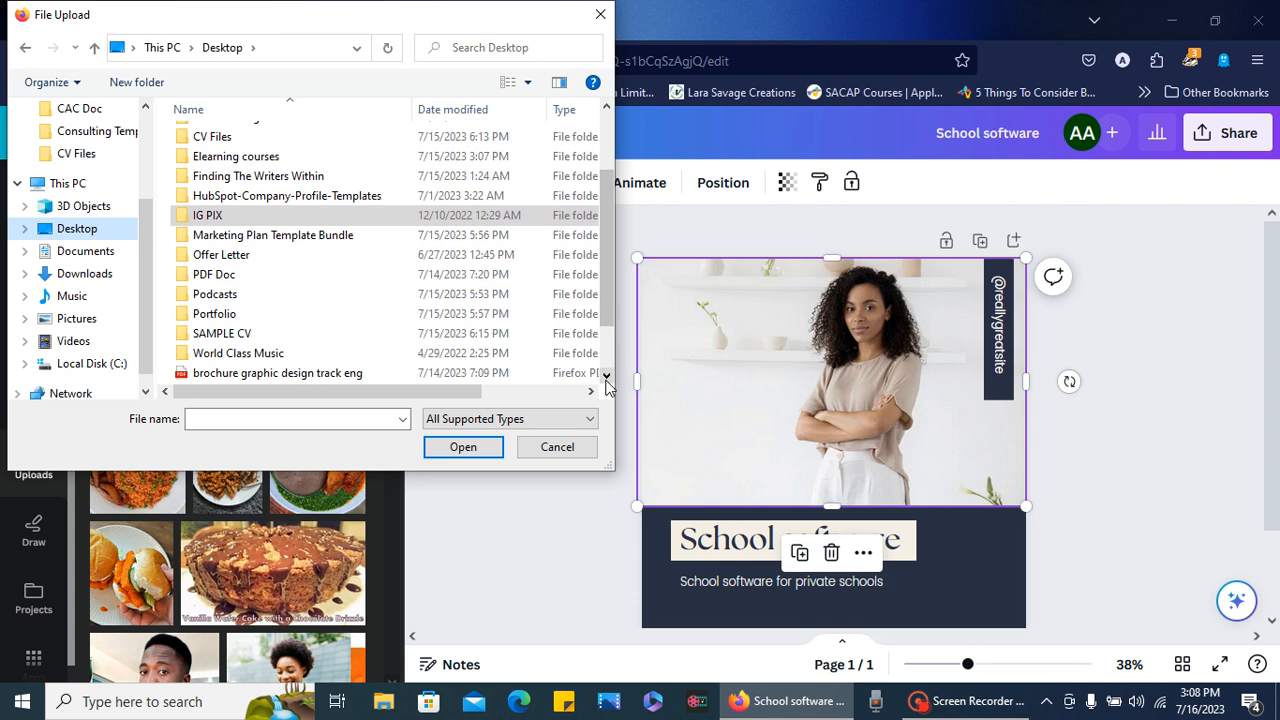
{"action": "left_click", "coordinate": [606, 376]}
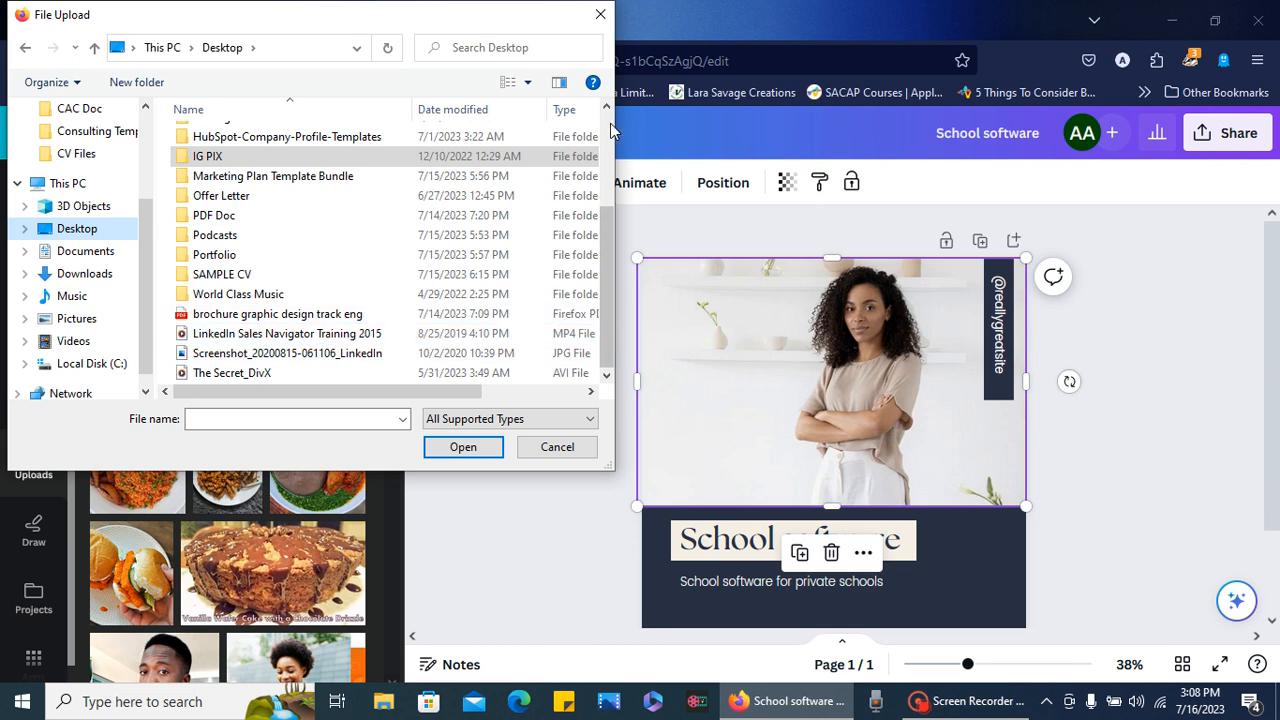
{"action": "scroll", "coordinate": [610, 128], "scroll_direction": "up", "scroll_amount": 3}
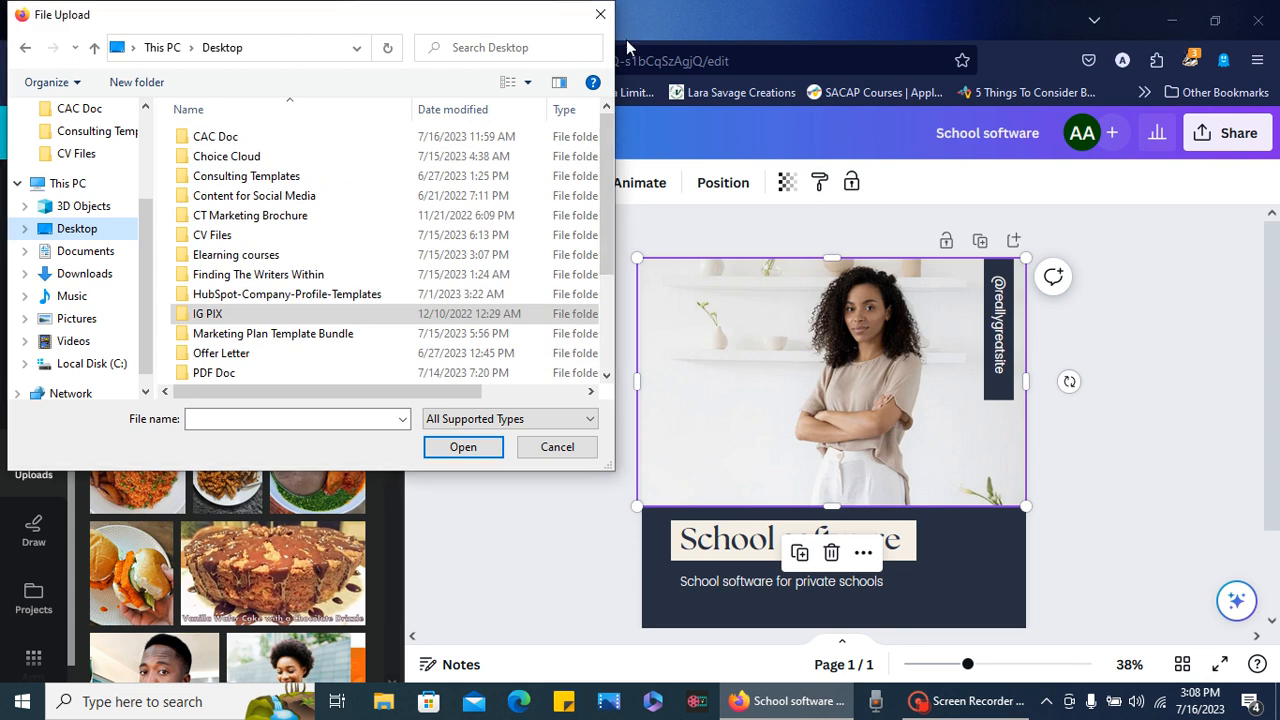
{"action": "left_click", "coordinate": [600, 14]}
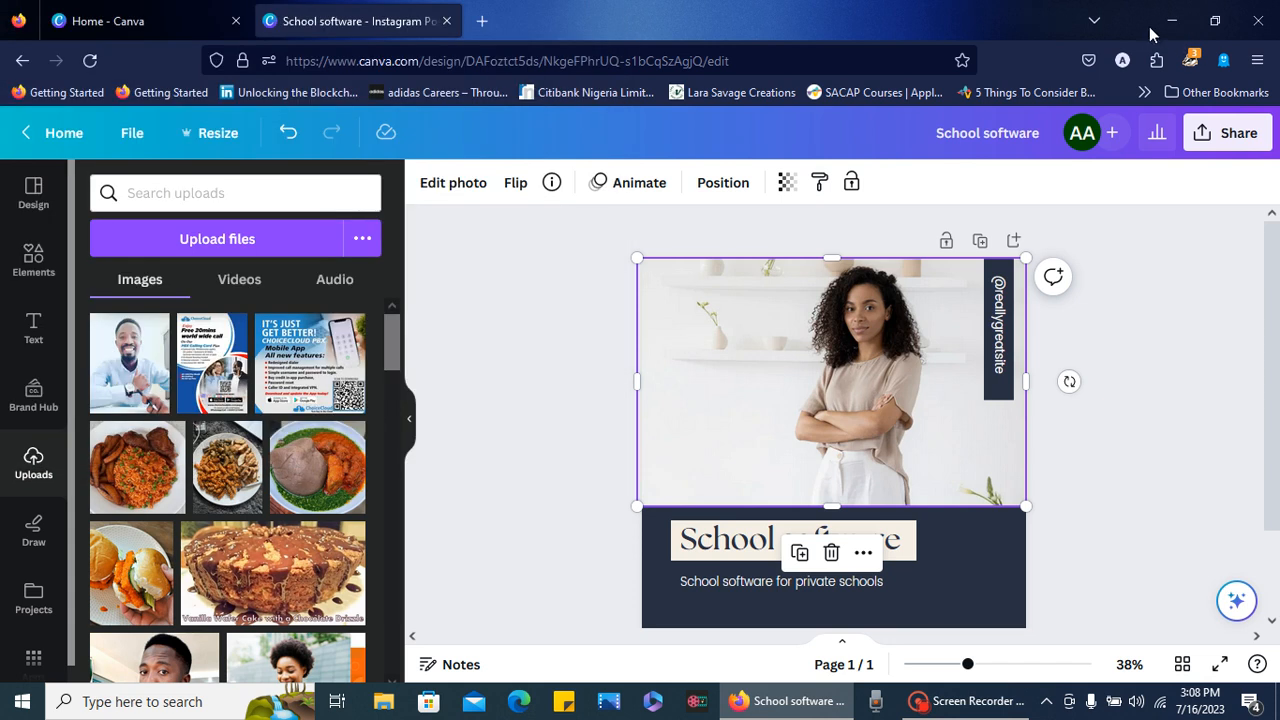
{"action": "left_click", "coordinate": [1160, 30]}
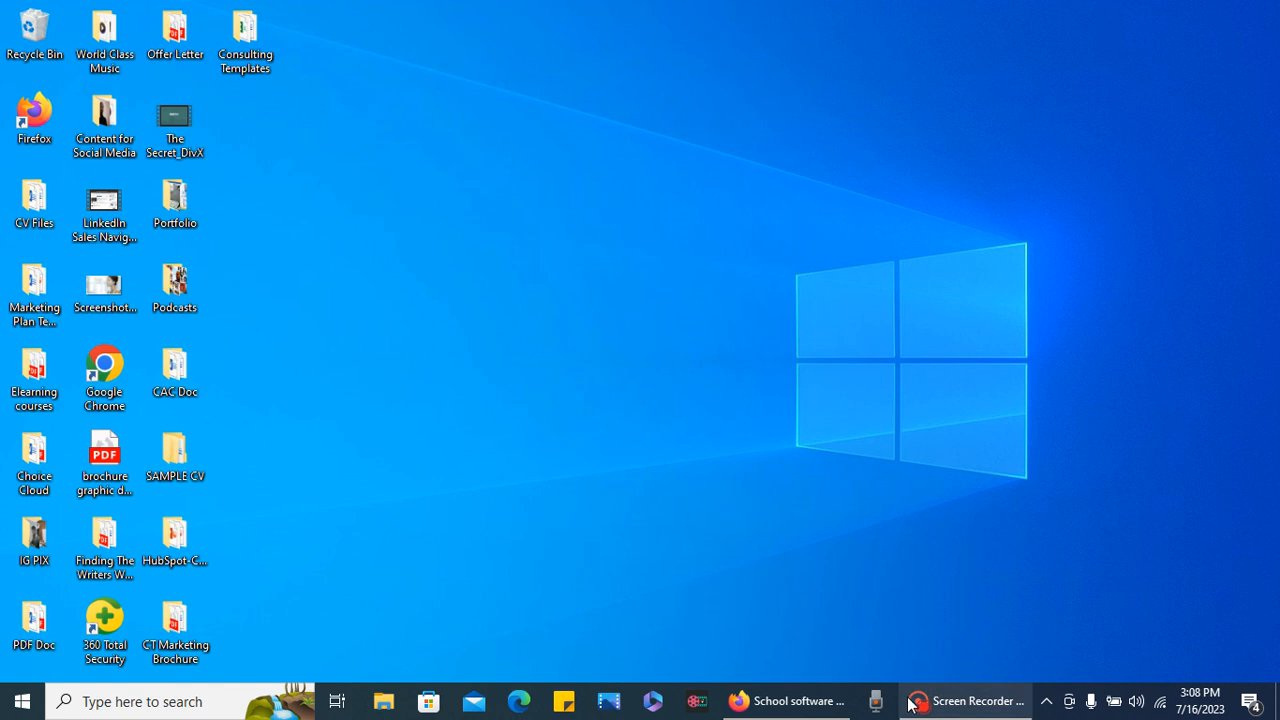
{"action": "left_click", "coordinate": [816, 706]}
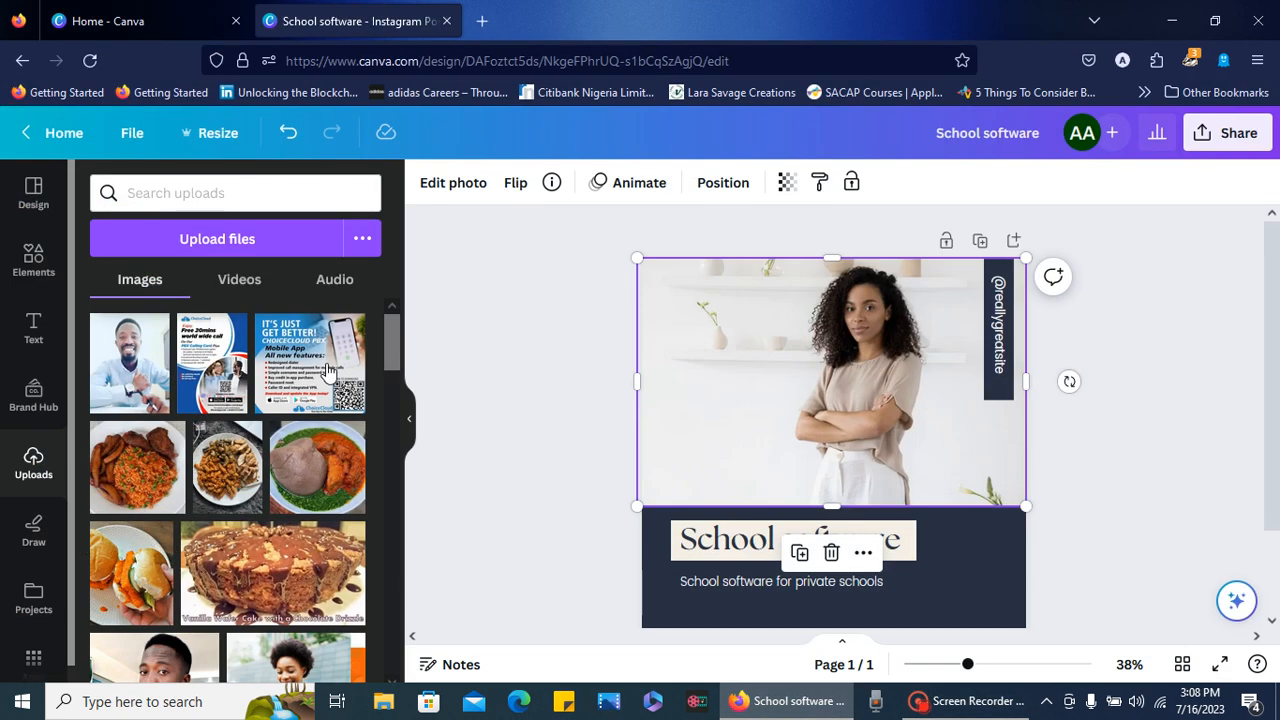
{"action": "left_click", "coordinate": [249, 250]}
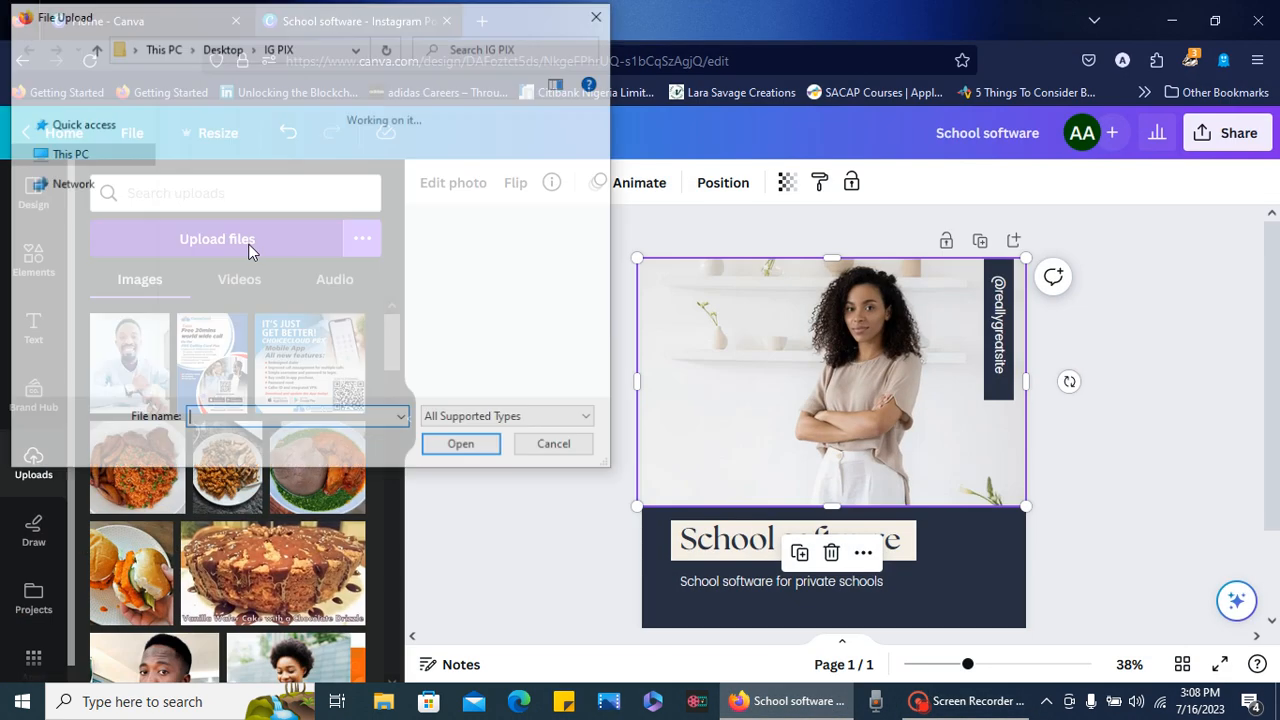
{"action": "left_click", "coordinate": [80, 228]}
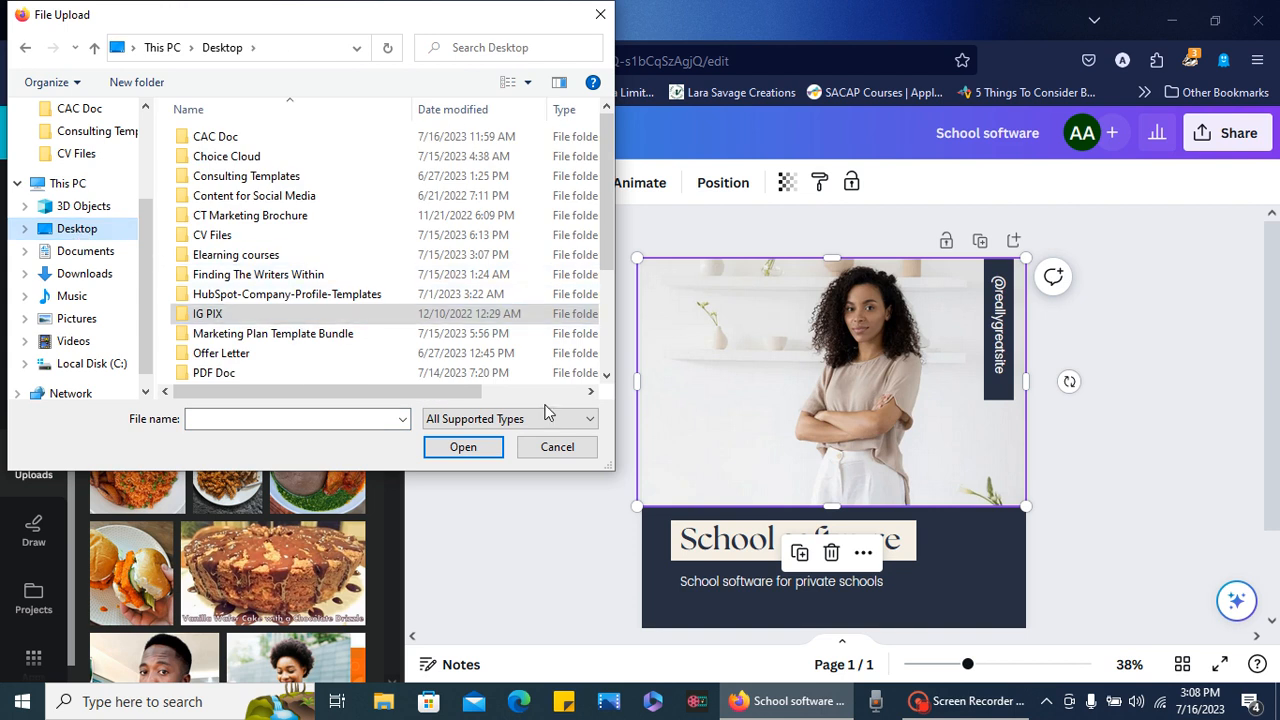
{"action": "left_click", "coordinate": [606, 374]}
{"action": "left_click", "coordinate": [606, 376]}
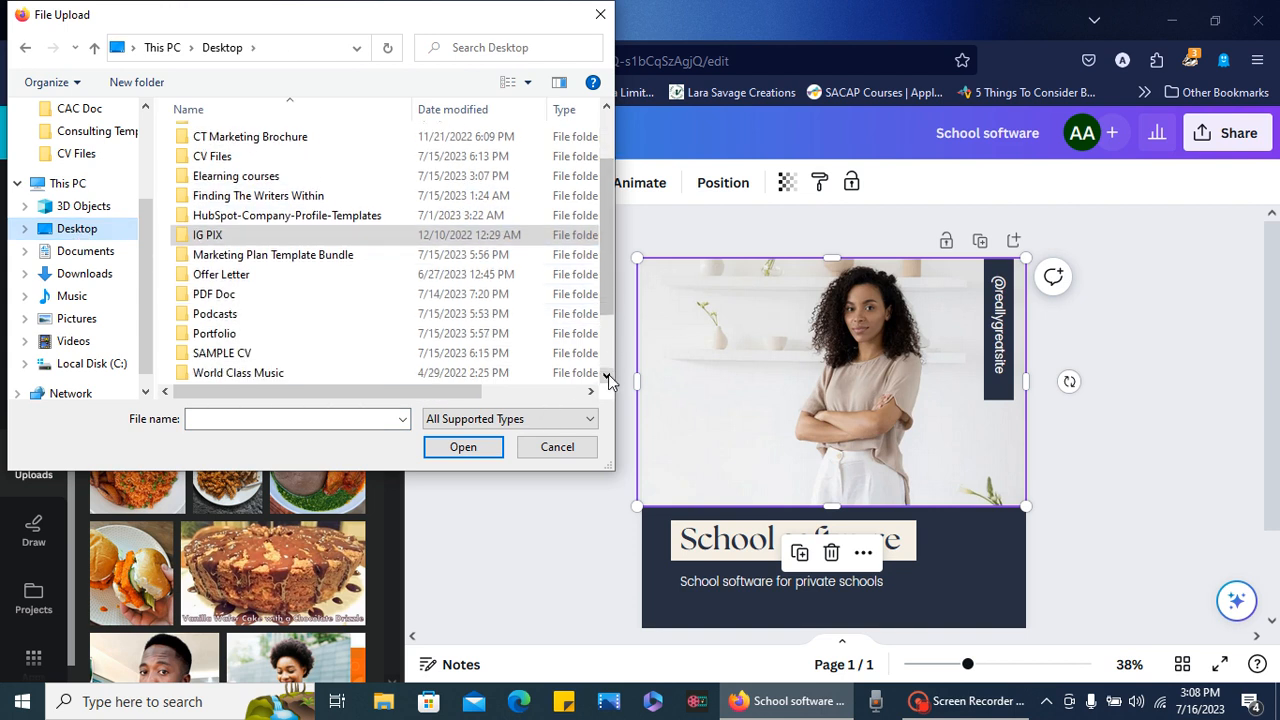
{"action": "left_click", "coordinate": [606, 376]}
{"action": "left_click", "coordinate": [606, 376]}
{"action": "left_click", "coordinate": [605, 377]}
{"action": "left_click", "coordinate": [605, 377]}
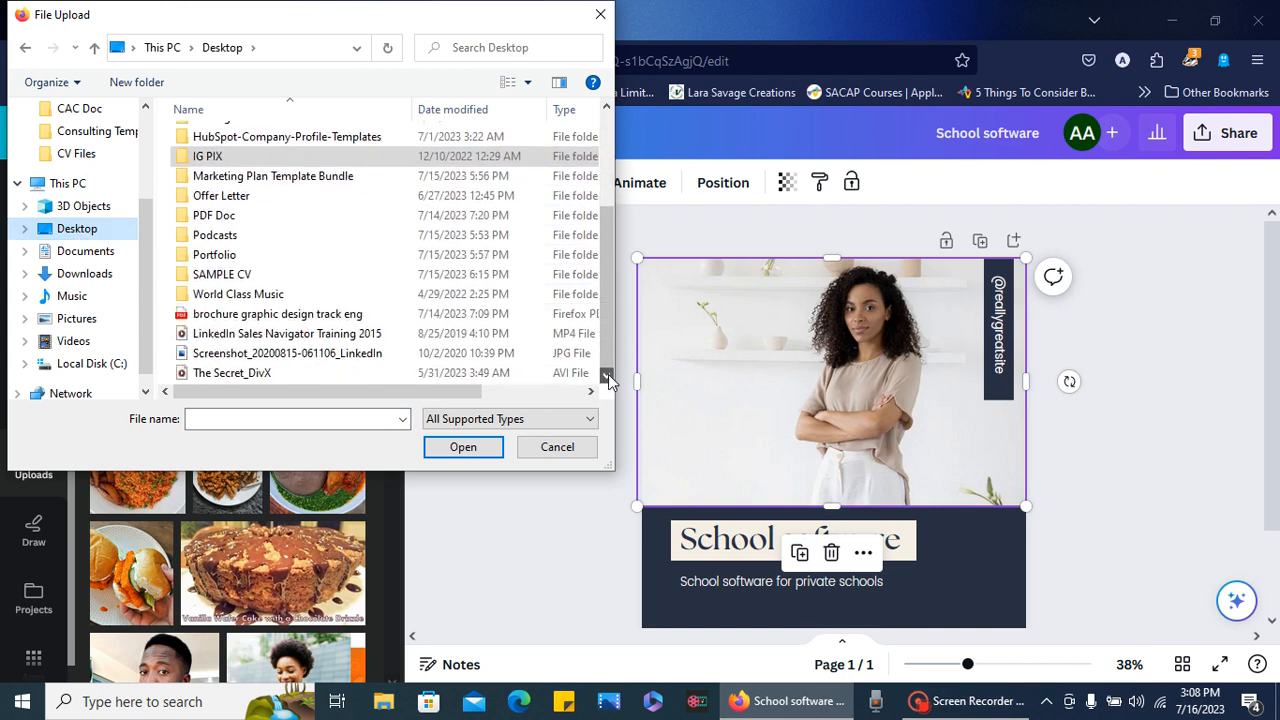
{"action": "double_click", "coordinate": [405, 363]}
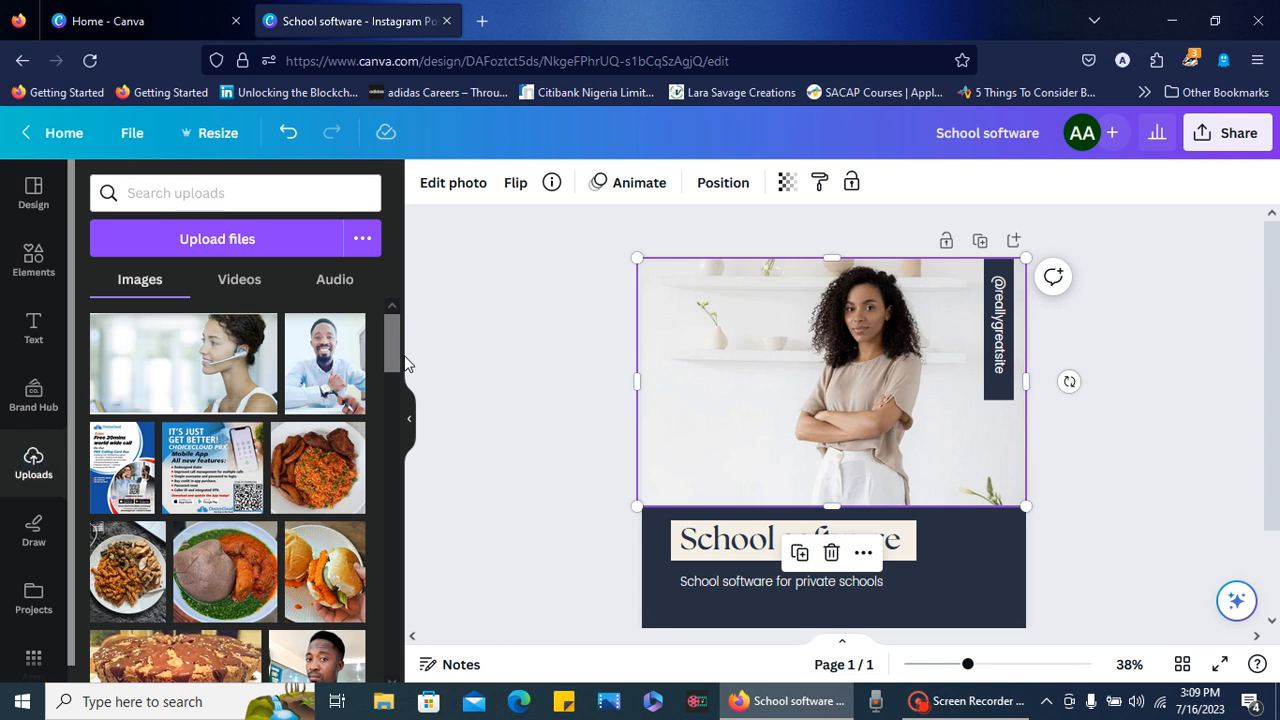
- Place the uploaded headset photo over the template's photo and extend it to the navy panel and the page's left edge
{"action": "left_click", "coordinate": [178, 380]}
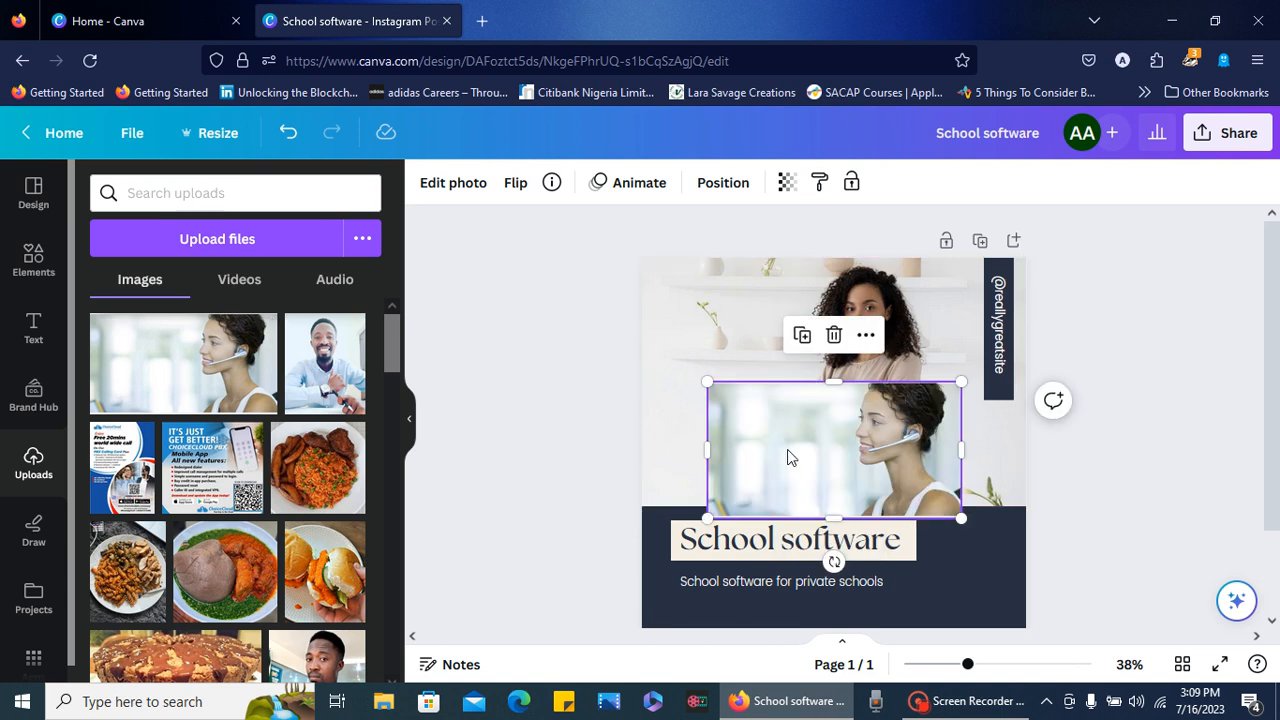
{"action": "left_click_drag", "start_coordinate": [786, 432], "coordinate": [766, 350]}
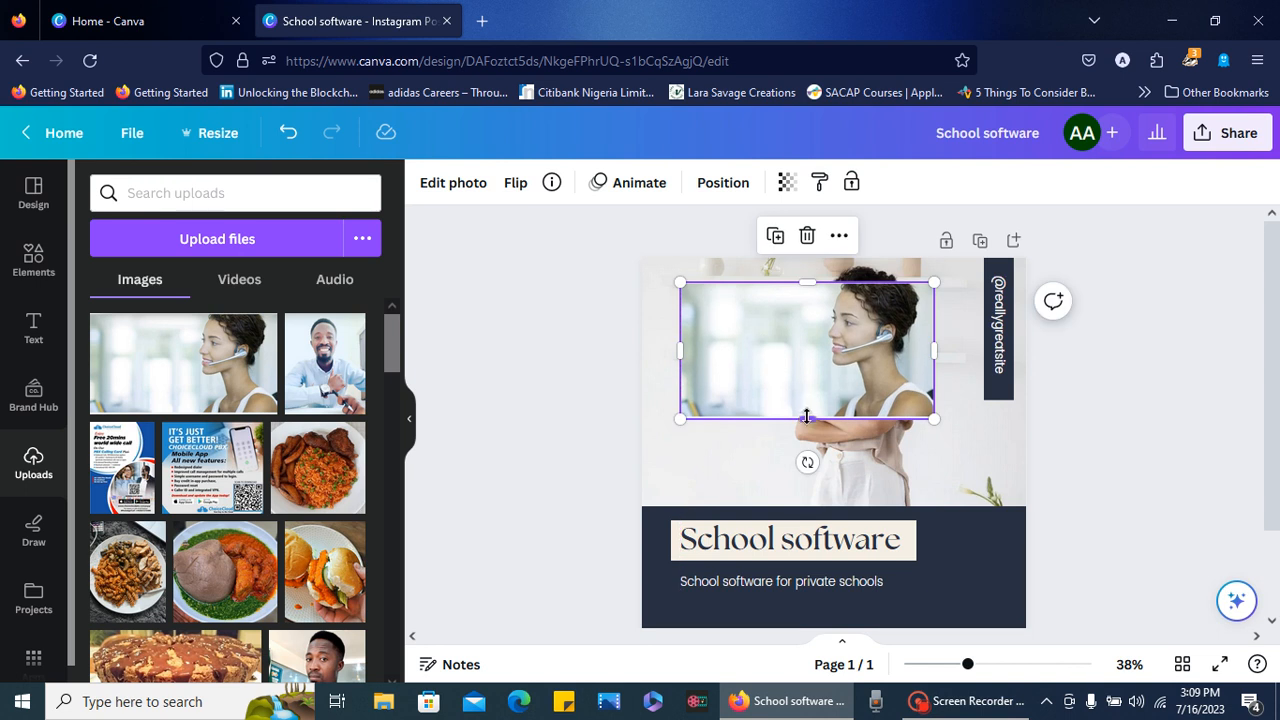
{"action": "left_click_drag", "start_coordinate": [807, 418], "coordinate": [799, 508]}
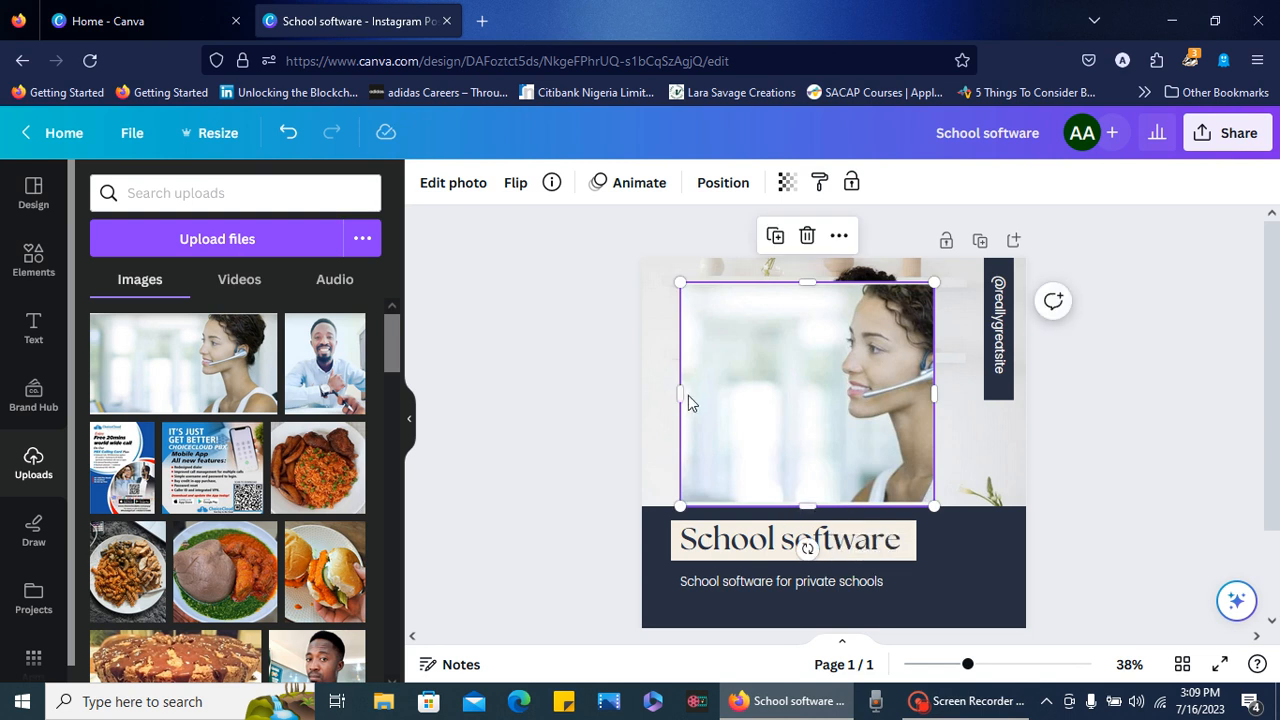
{"action": "left_click_drag", "start_coordinate": [680, 393], "coordinate": [642, 393]}
- Extend the headset photo to the page's right and top edges and down to cover the gap above the navy panel
{"action": "left_click_drag", "start_coordinate": [789, 282], "coordinate": [879, 288]}
{"action": "left_click", "coordinate": [876, 266]}
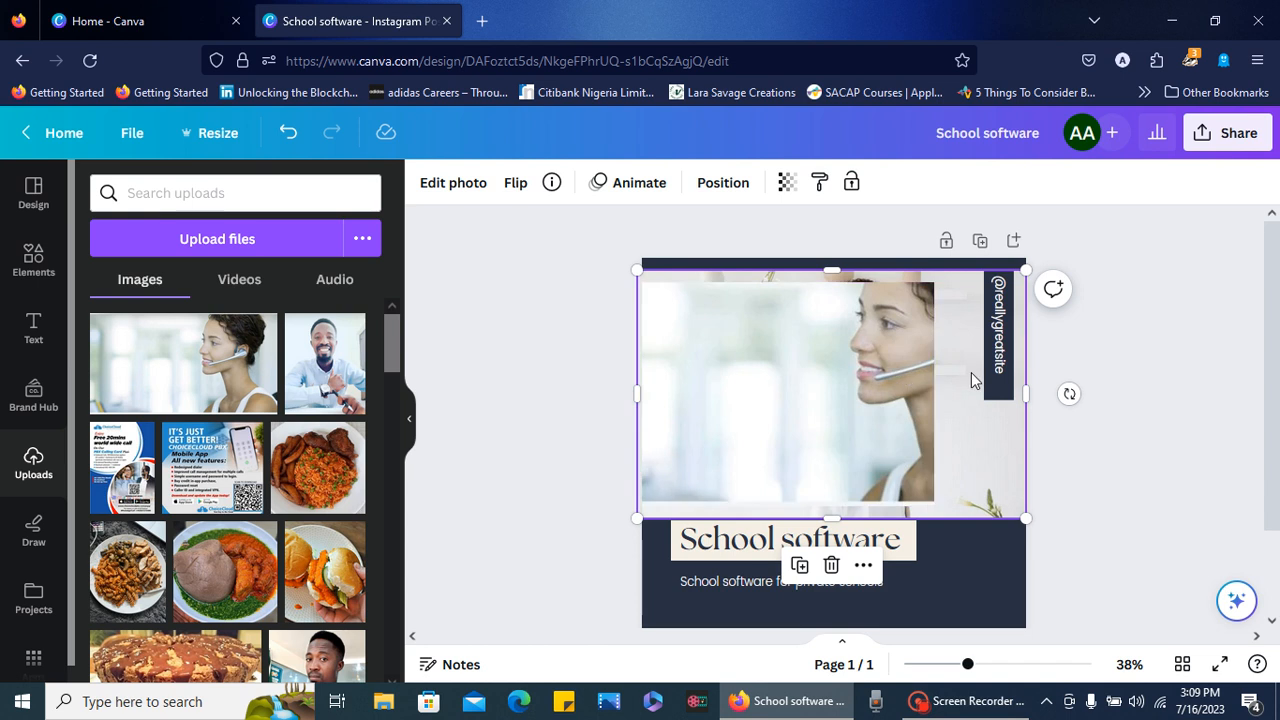
{"action": "left_click", "coordinate": [919, 372]}
{"action": "left_click_drag", "start_coordinate": [936, 386], "coordinate": [1026, 381]}
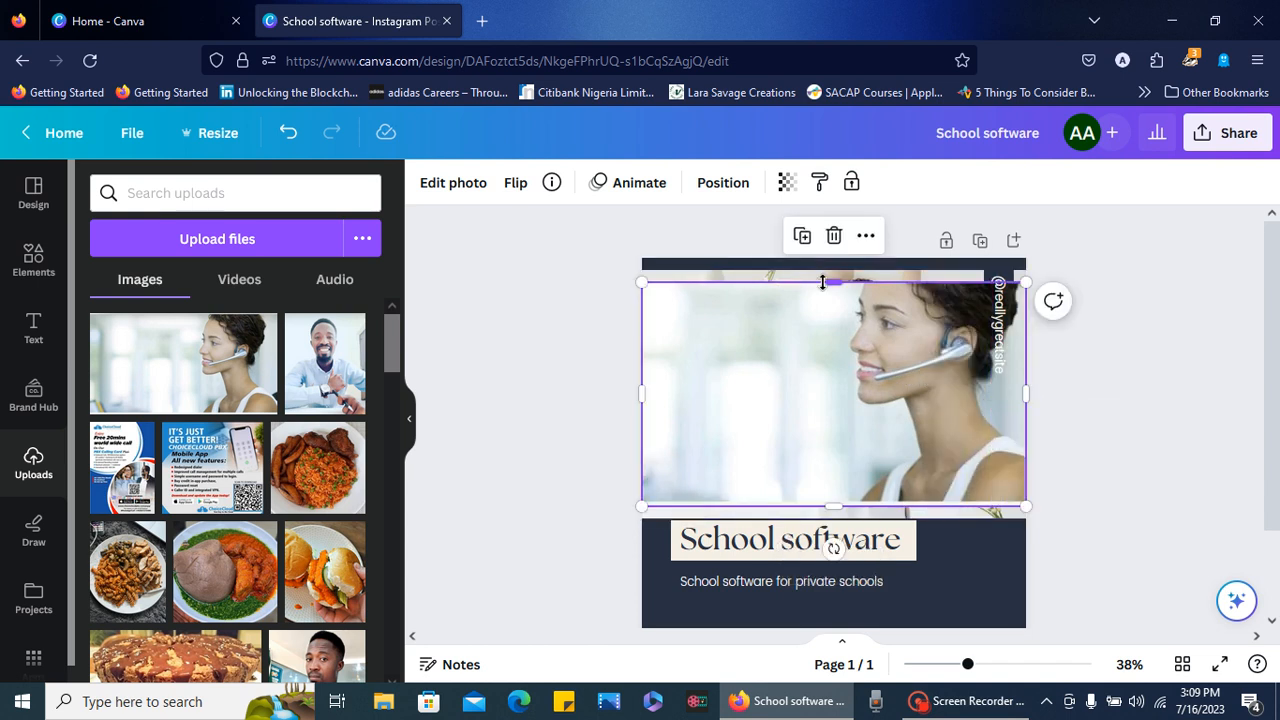
{"action": "left_click_drag", "start_coordinate": [833, 277], "coordinate": [830, 258]}
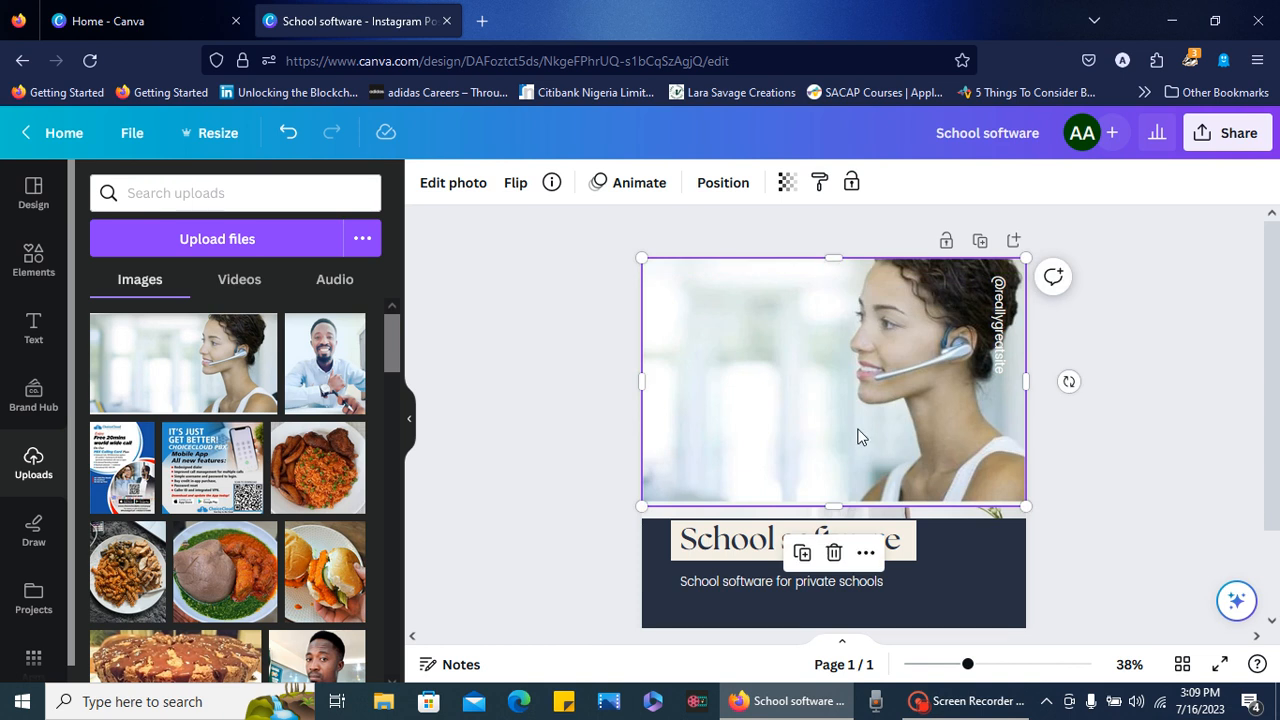
{"action": "left_click_drag", "start_coordinate": [833, 506], "coordinate": [836, 517]}
{"action": "left_click", "coordinate": [1159, 437]}
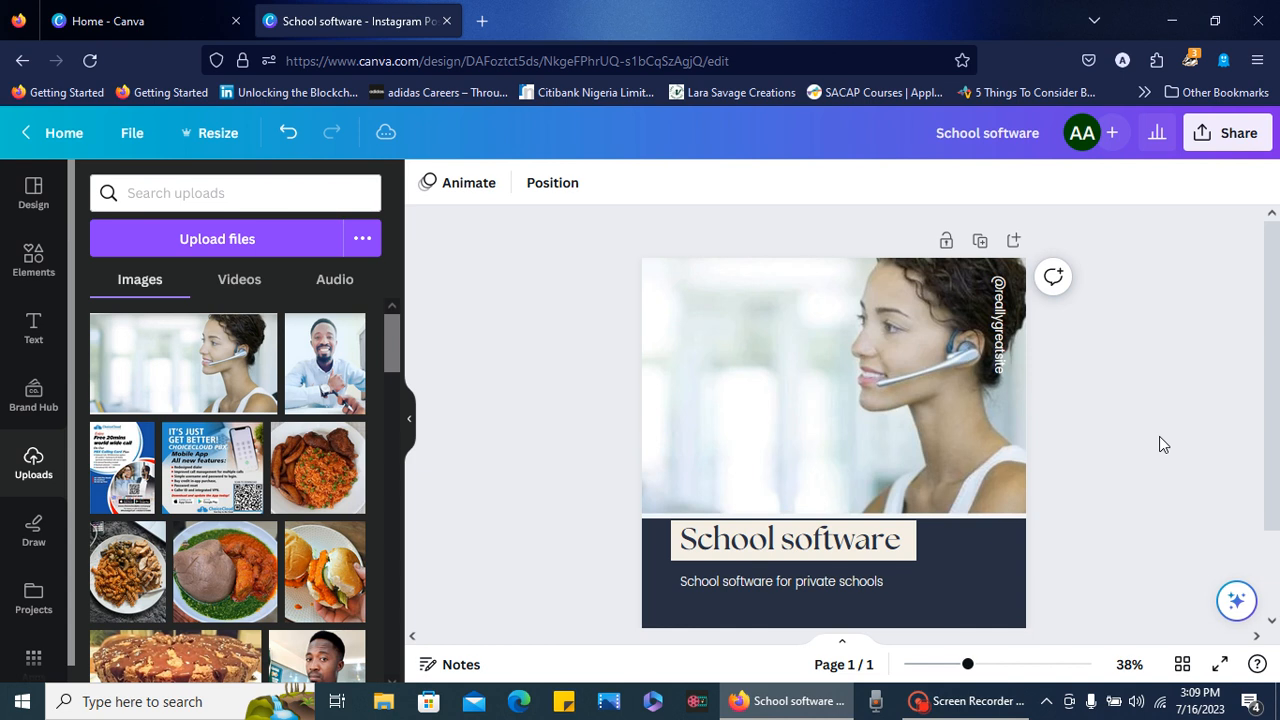
{"action": "left_click", "coordinate": [1001, 345]}
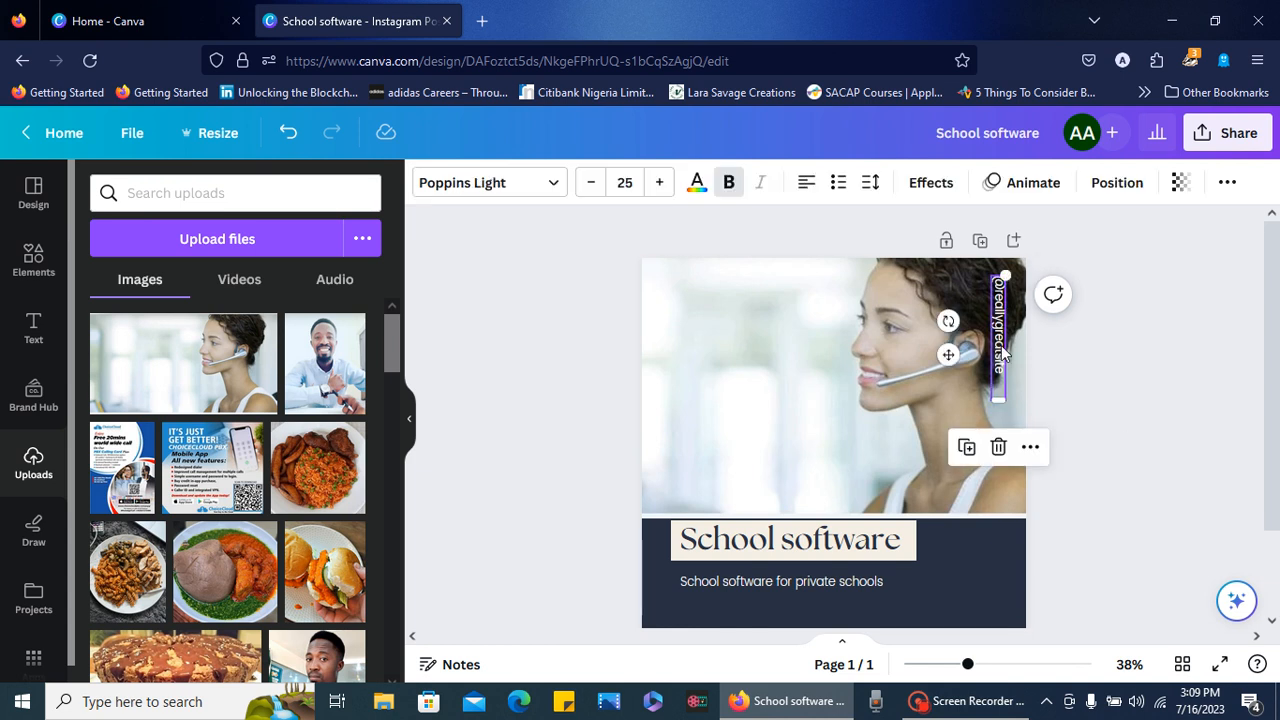
{"action": "left_click", "coordinate": [998, 449]}
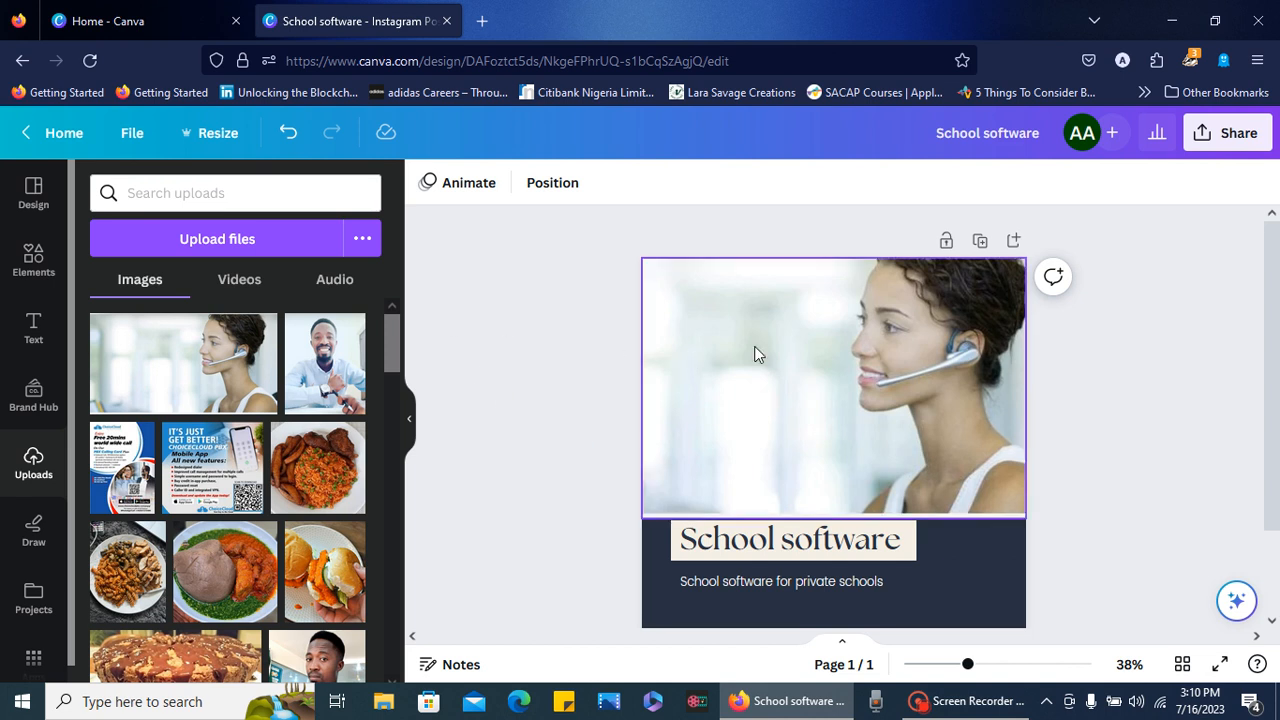
- Review the design's download settings with PNG as the file type, and look over its file options
{"action": "left_click", "coordinate": [1228, 142]}
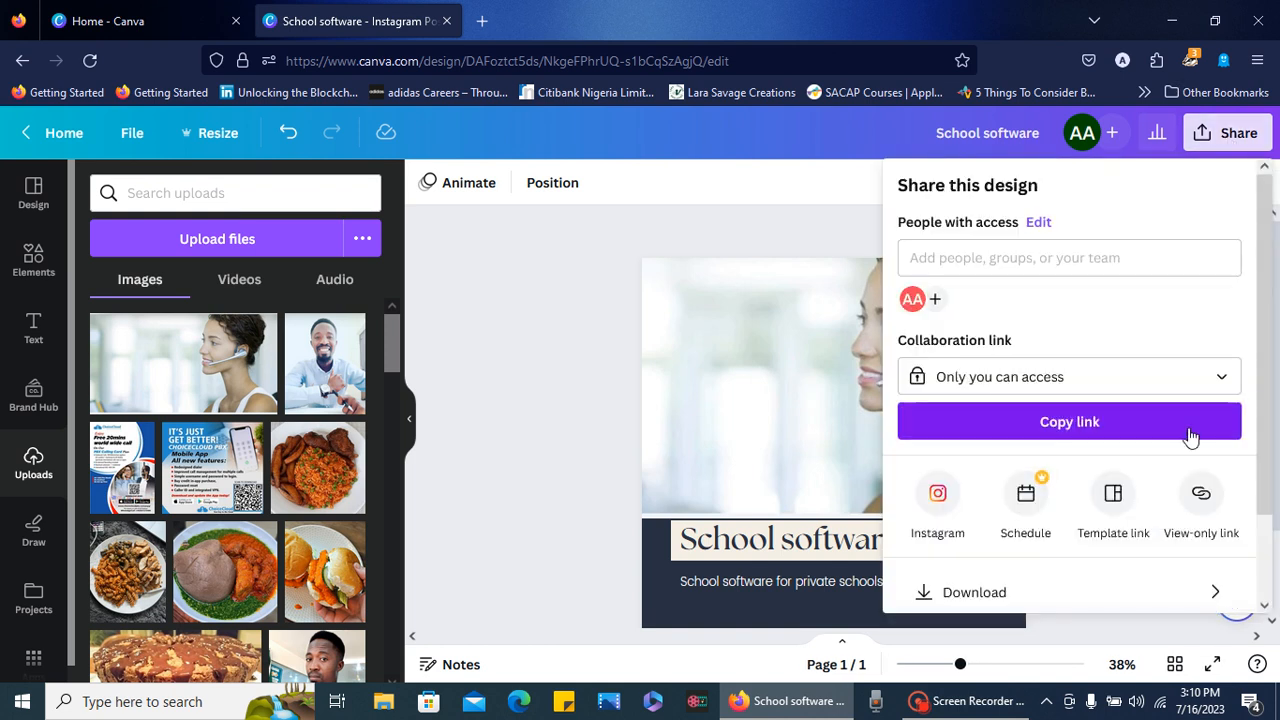
{"action": "left_click", "coordinate": [976, 593]}
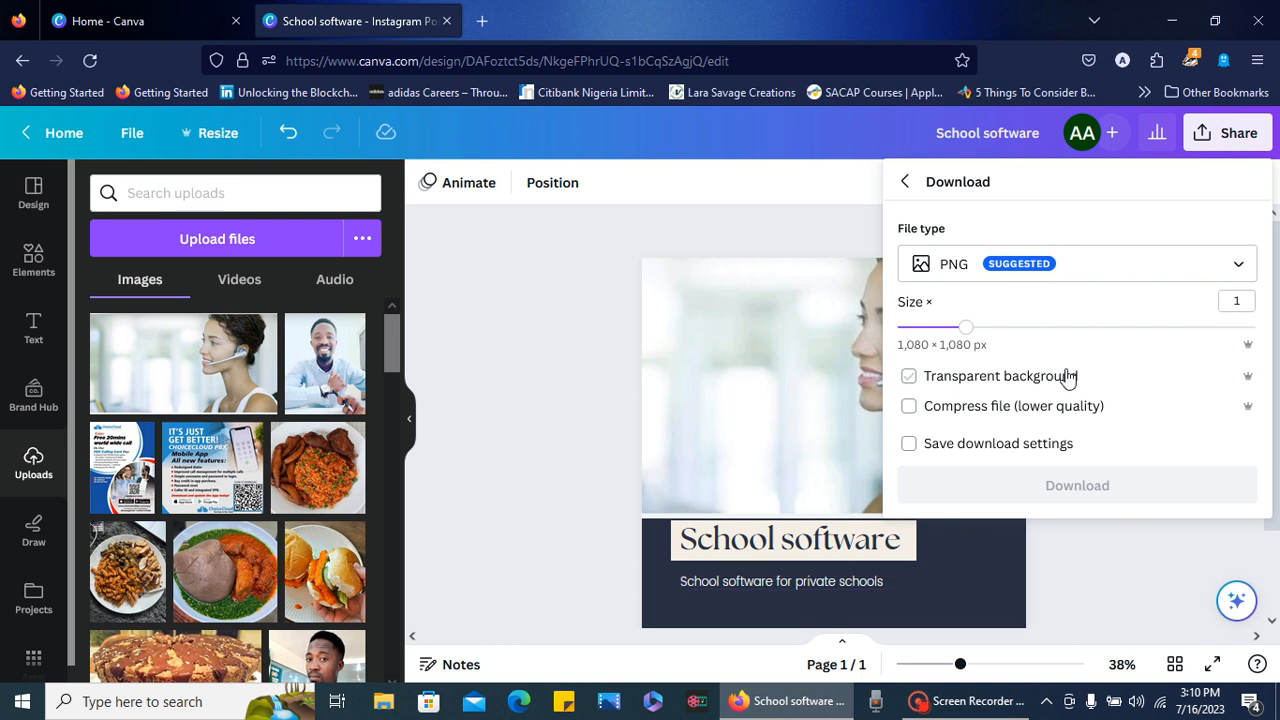
{"action": "left_click", "coordinate": [1061, 277]}
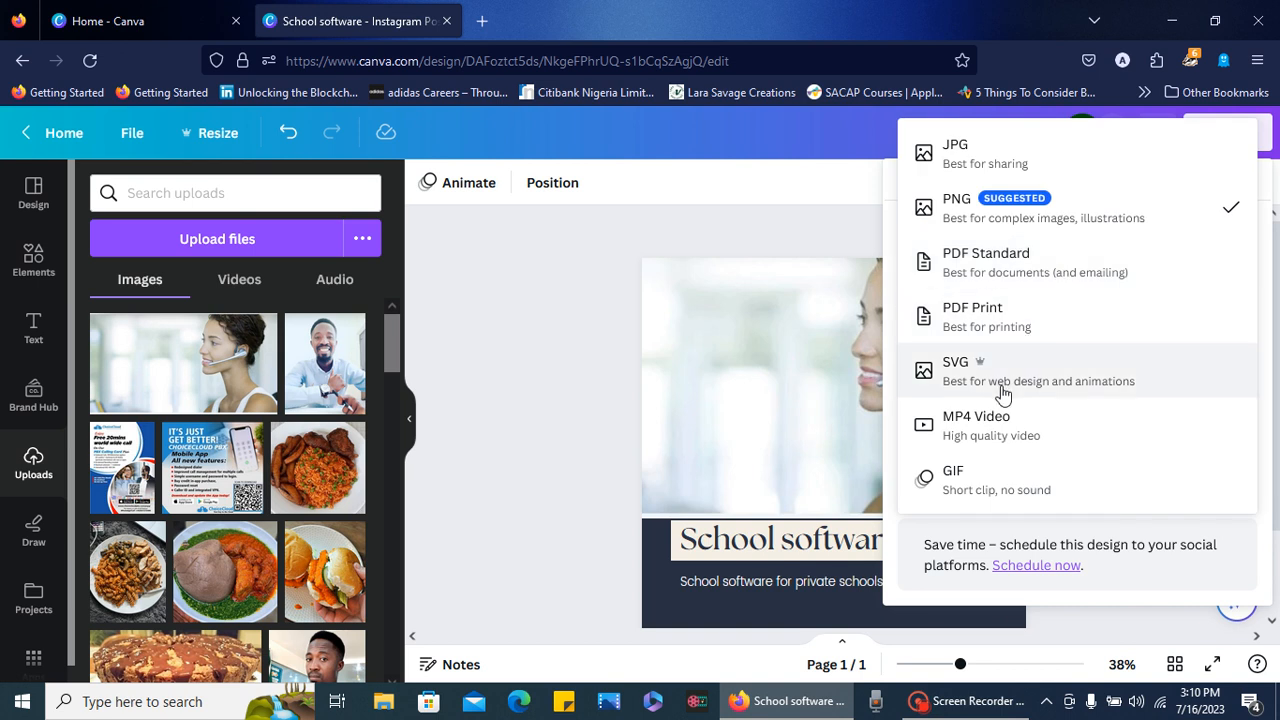
{"action": "left_click", "coordinate": [997, 214]}
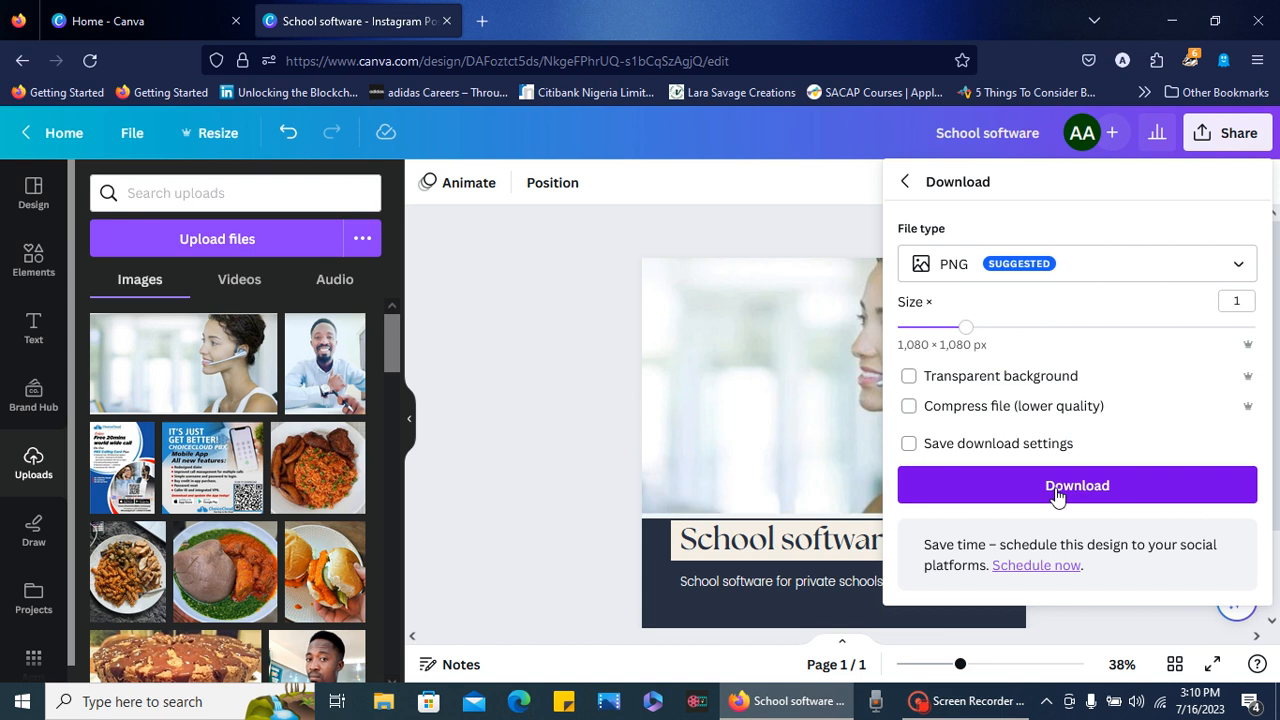
{"action": "left_click", "coordinate": [684, 357]}
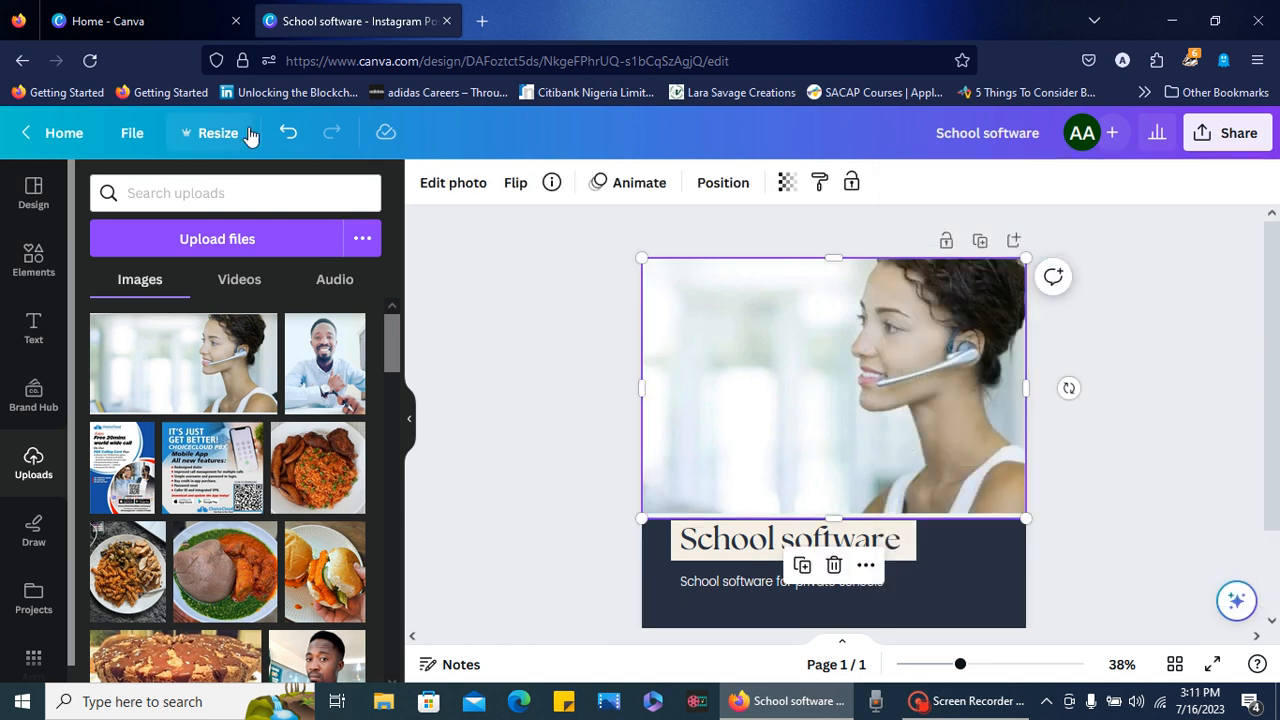
{"action": "left_click", "coordinate": [130, 136]}
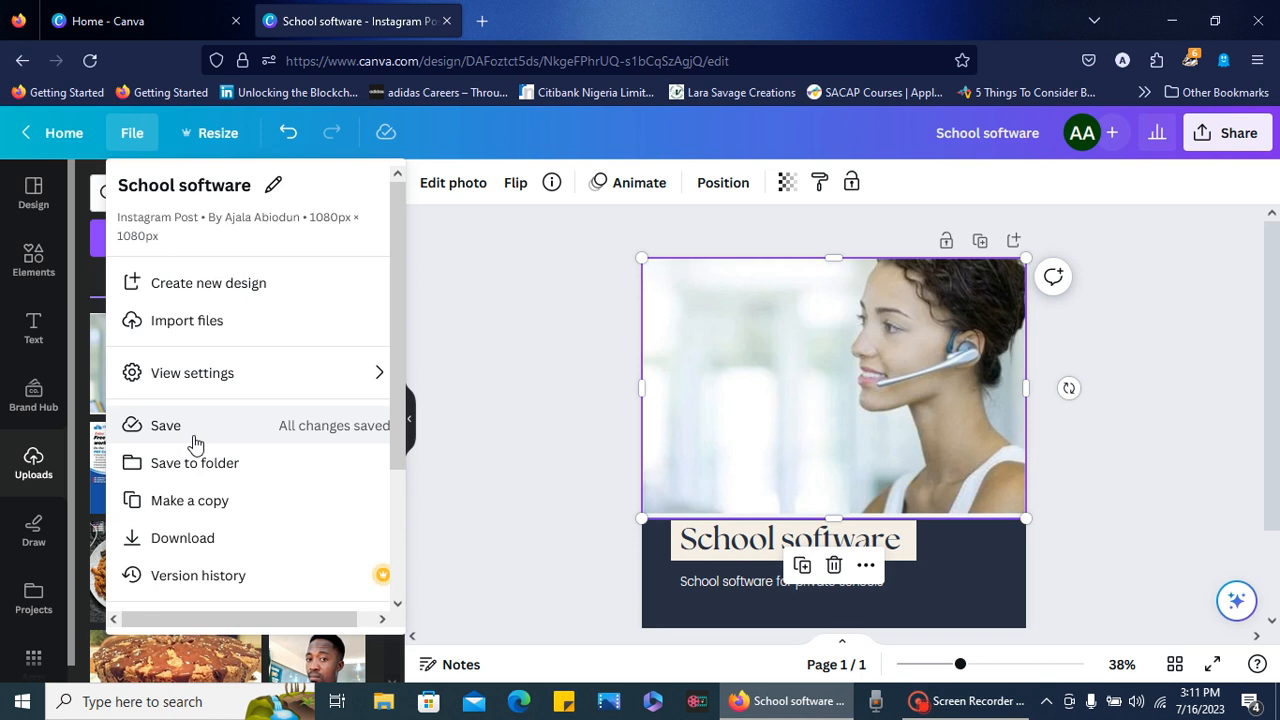
{"action": "left_click", "coordinate": [713, 438]}
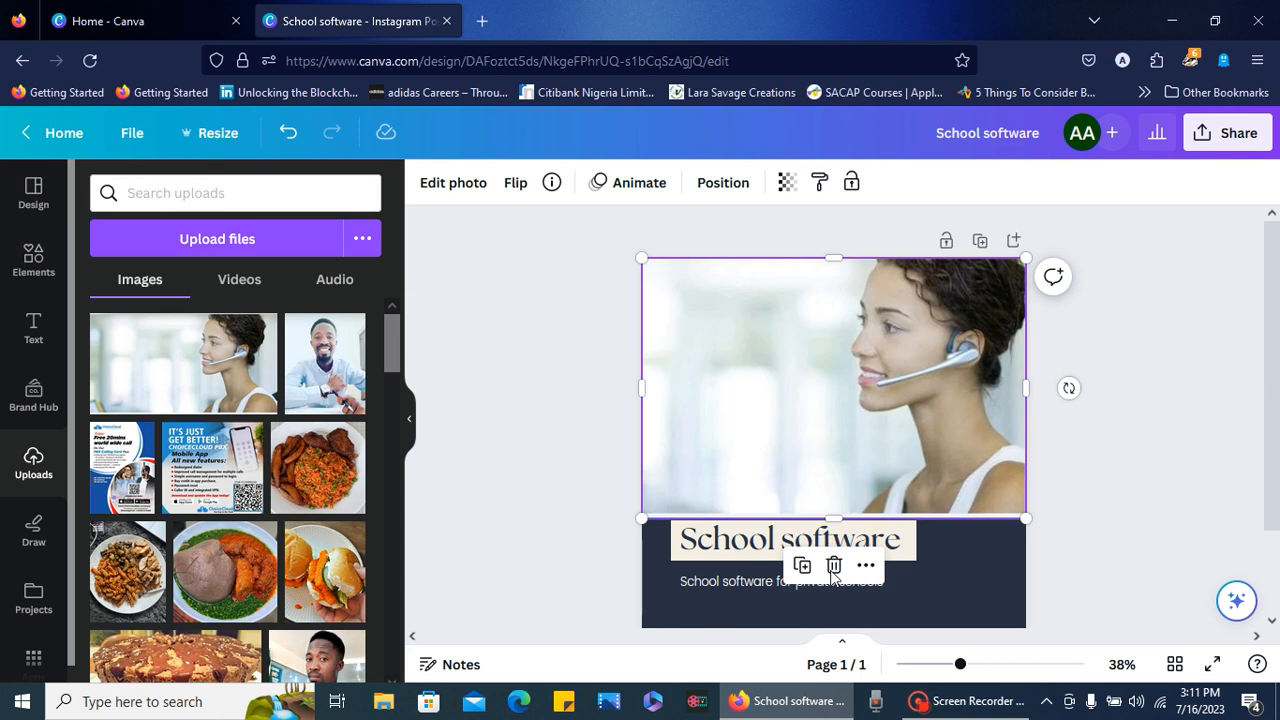
{"action": "double_click", "coordinate": [719, 391]}
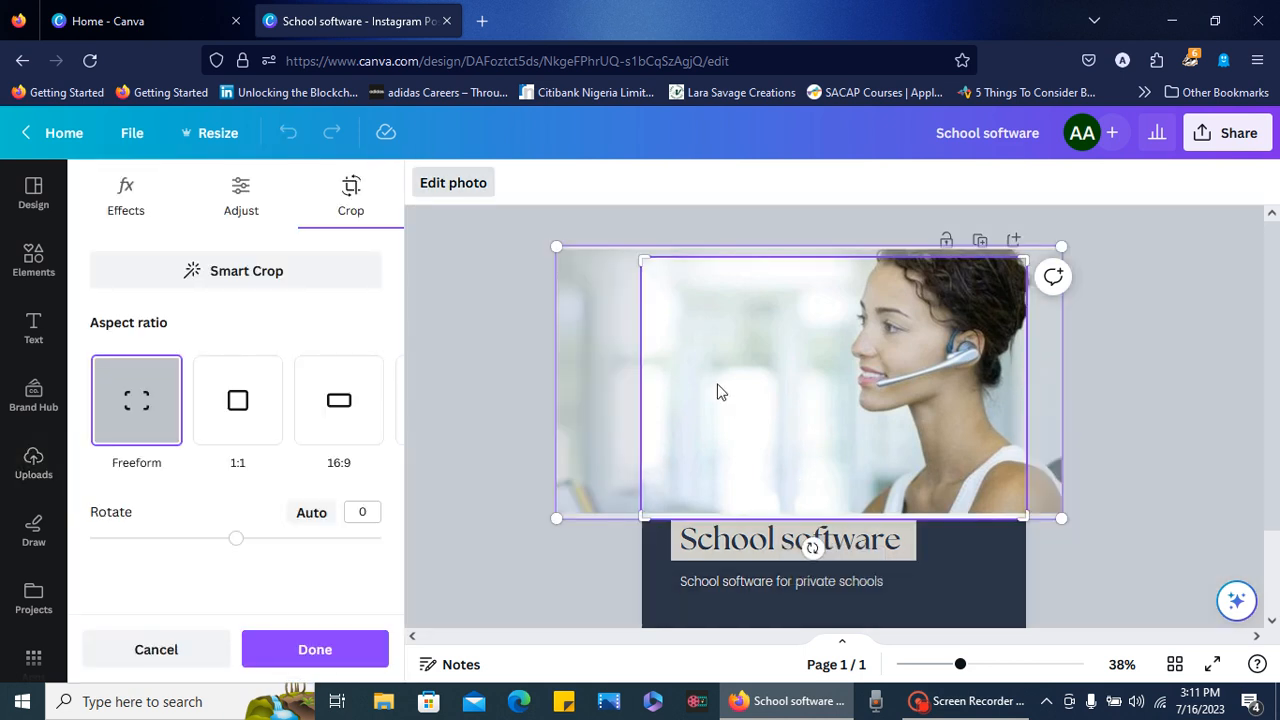
{"action": "left_click", "coordinate": [478, 348]}
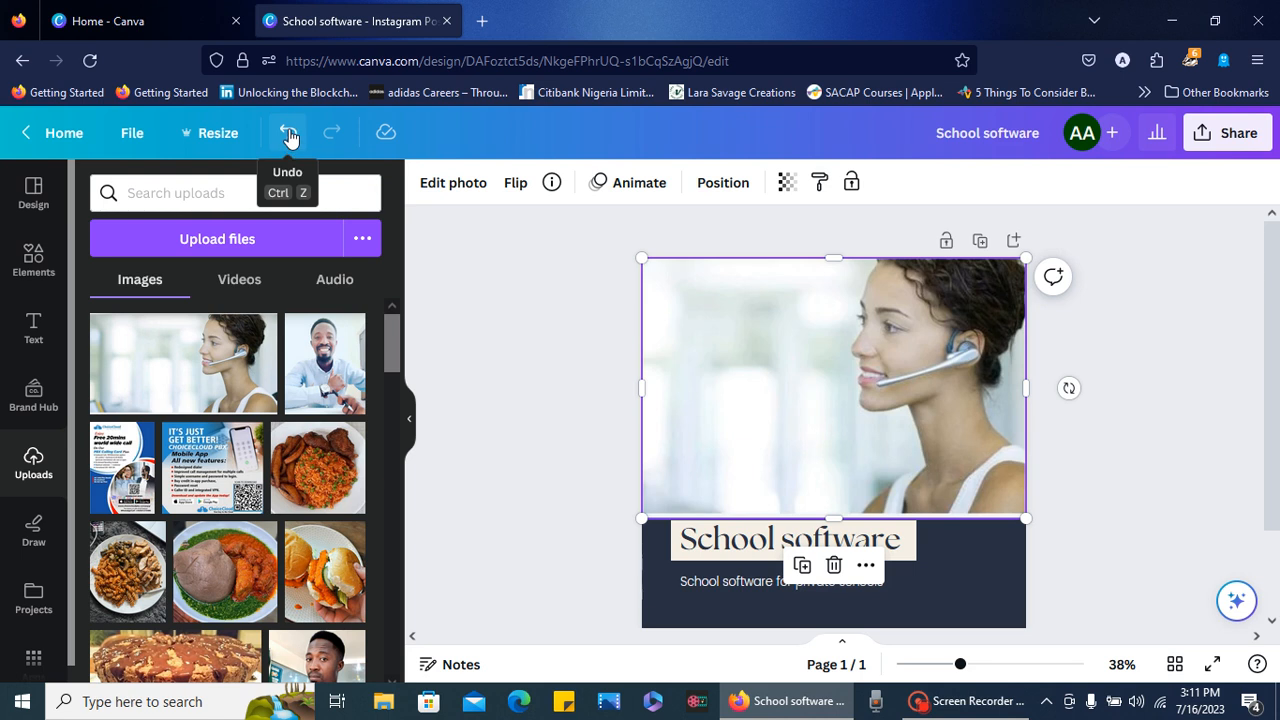
{"action": "left_click", "coordinate": [289, 137]}
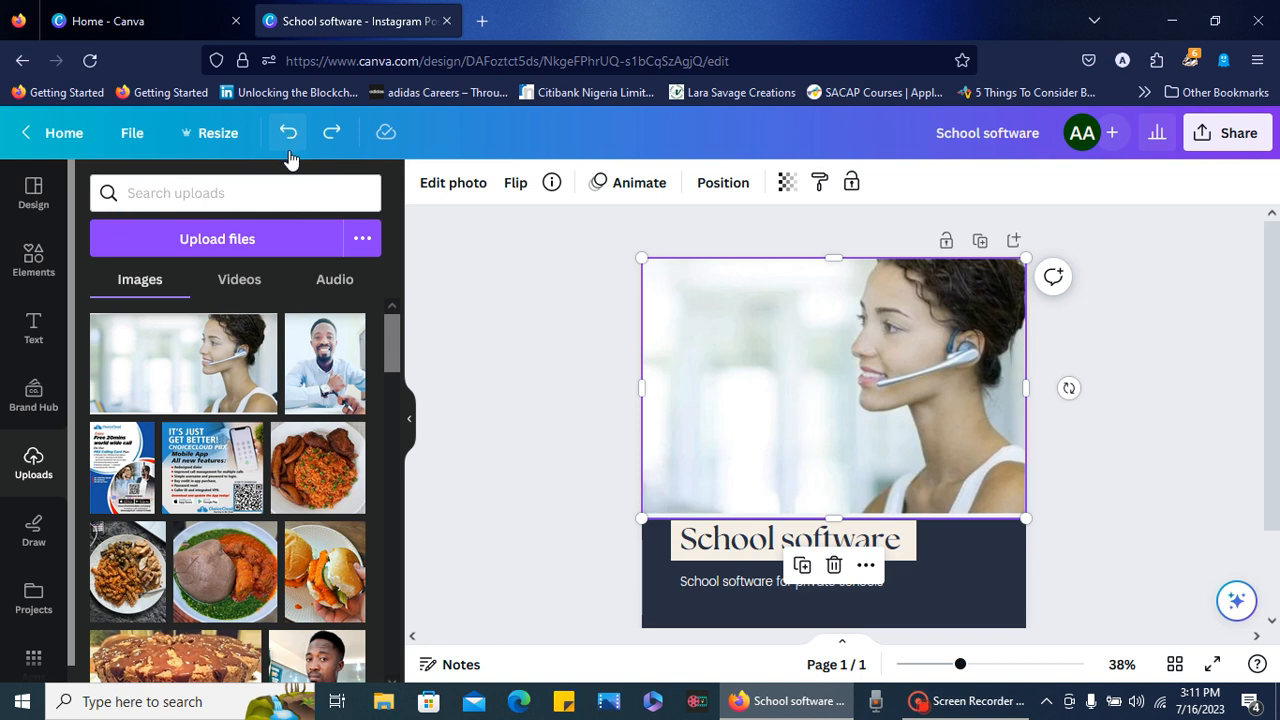
{"action": "left_click", "coordinate": [289, 136]}
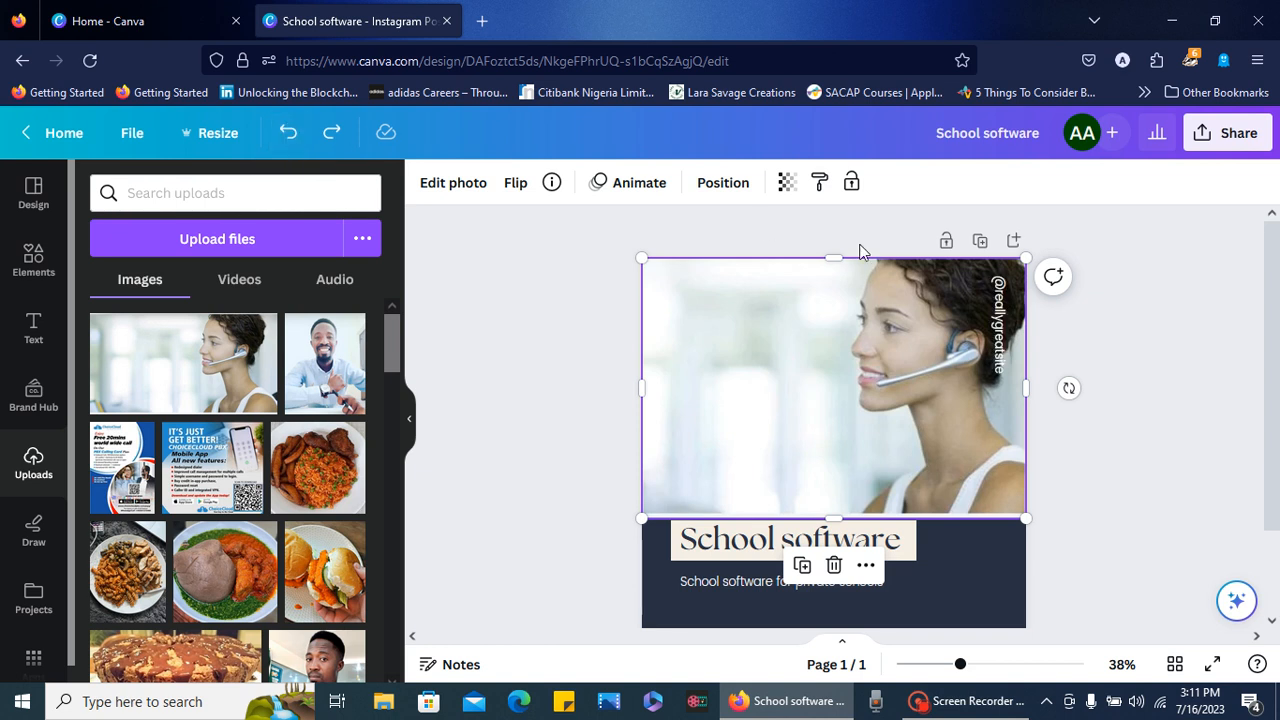
{"action": "left_click", "coordinate": [286, 135]}
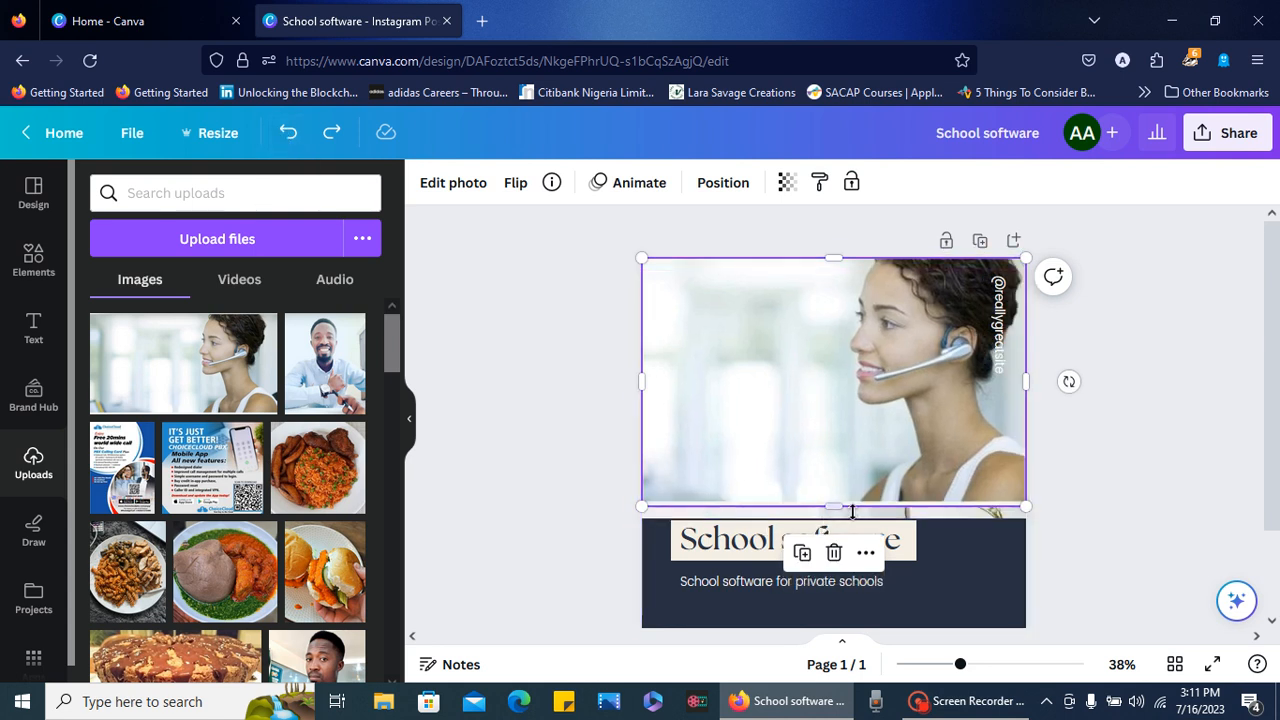
{"action": "left_click", "coordinate": [334, 136]}
{"action": "left_click", "coordinate": [334, 138]}
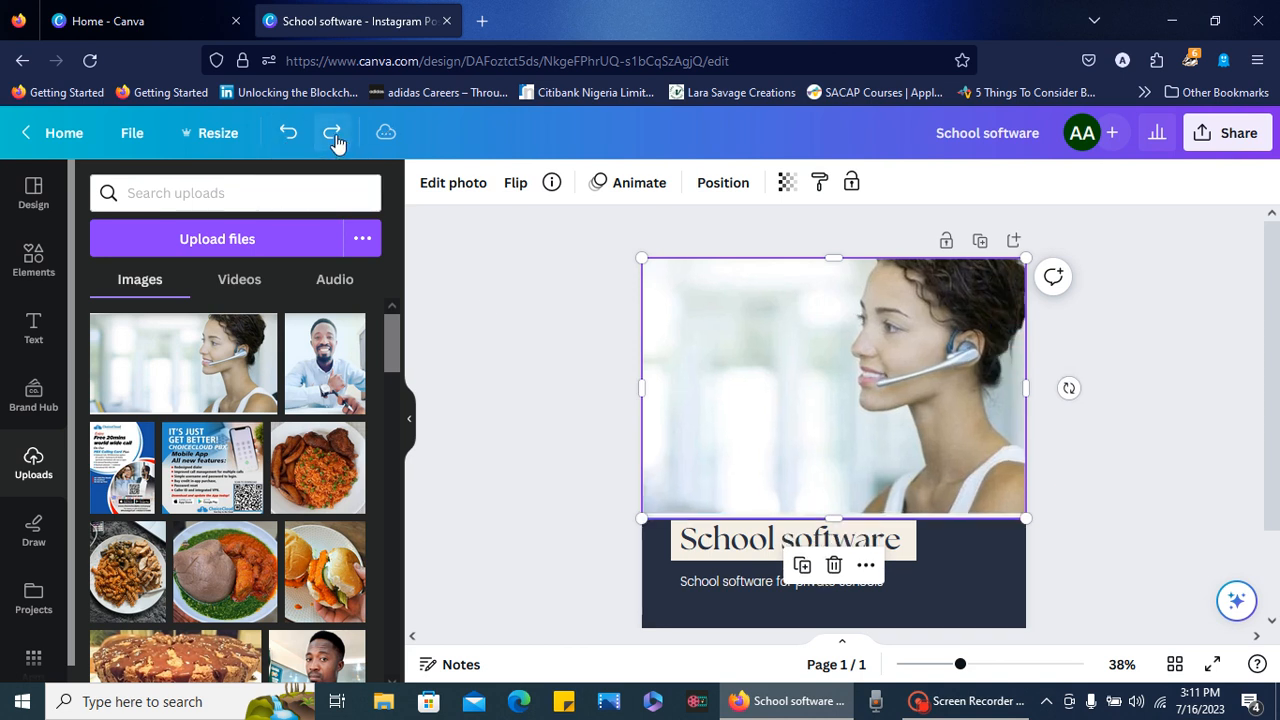
{"action": "left_click", "coordinate": [617, 420]}
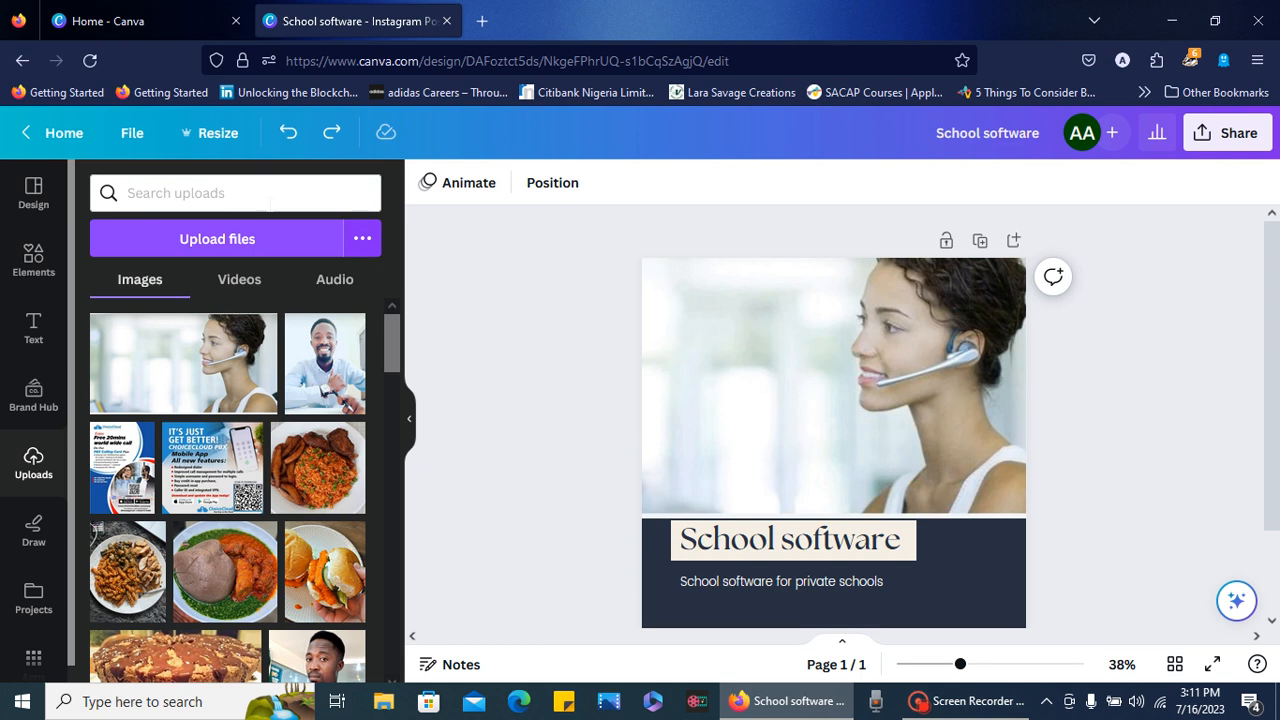
- Search the elements for "facebook logo", add the square dark blue Facebook graphic, and shrink it to a small icon over the headset photo
{"action": "left_click", "coordinate": [33, 272]}
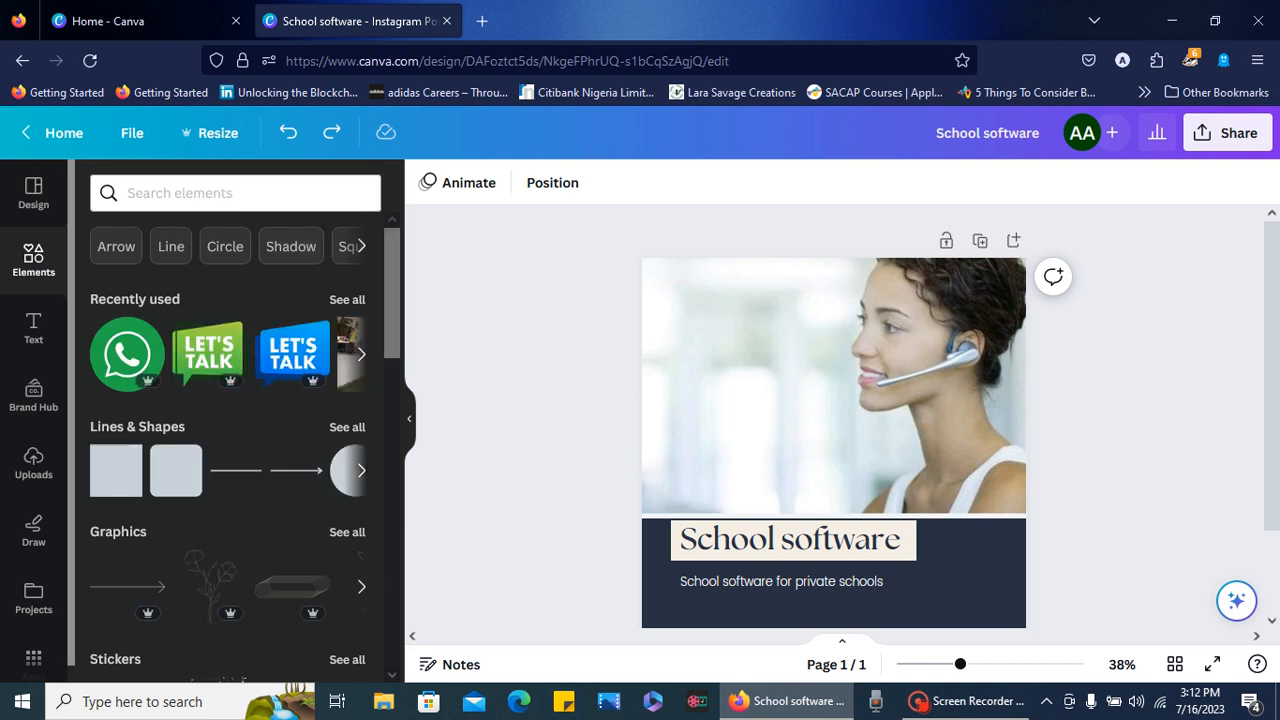
{"action": "left_click", "coordinate": [235, 193]}
{"action": "type", "text": "face"}
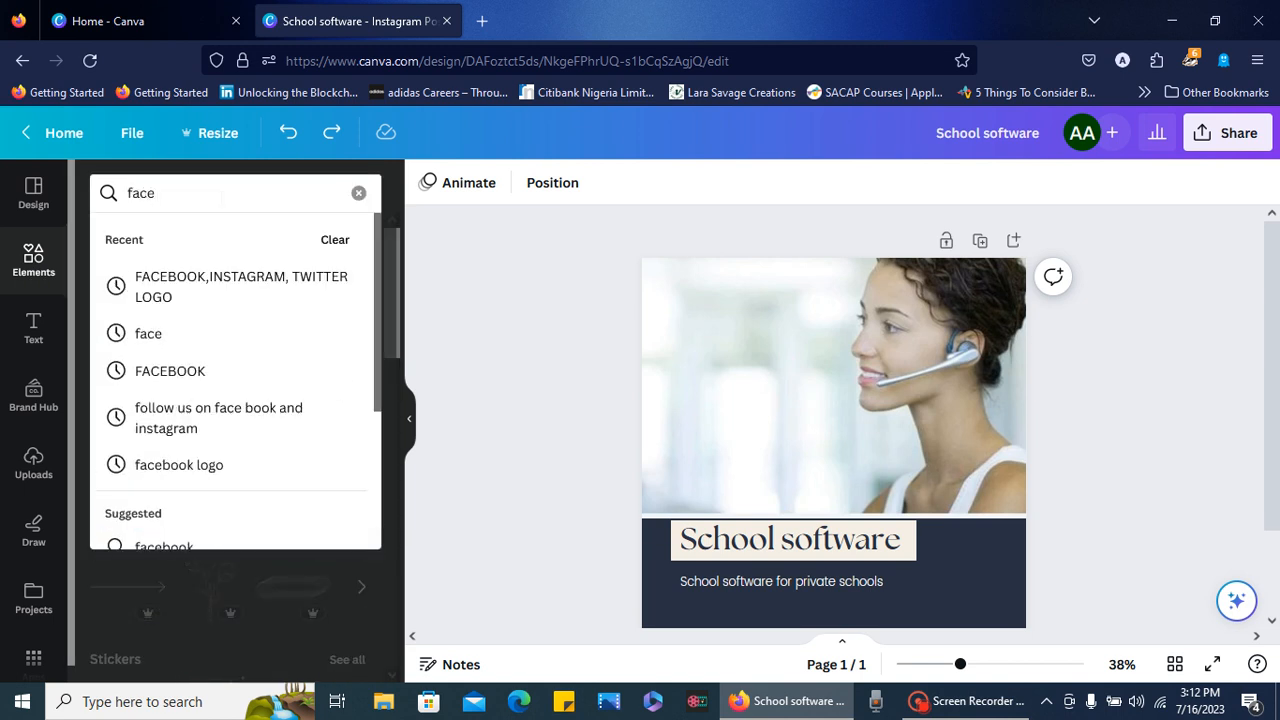
{"action": "type", "text": "book"}
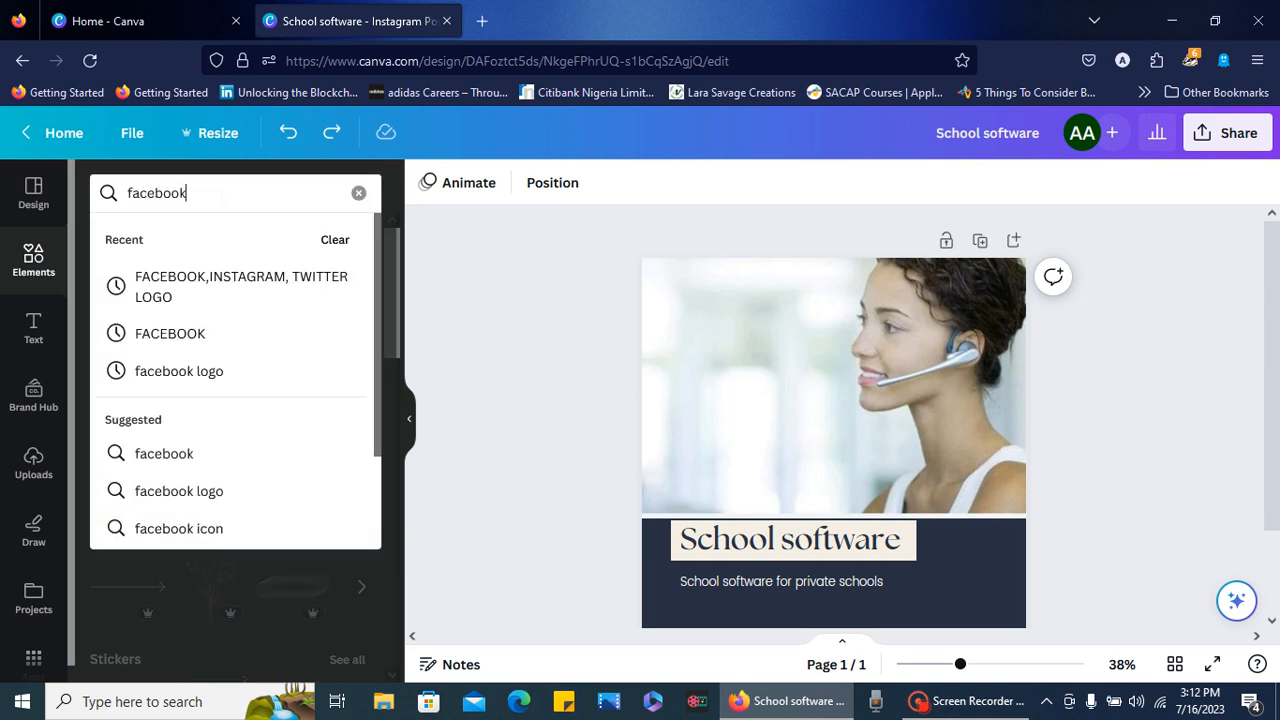
{"action": "type", "text": " logo"}
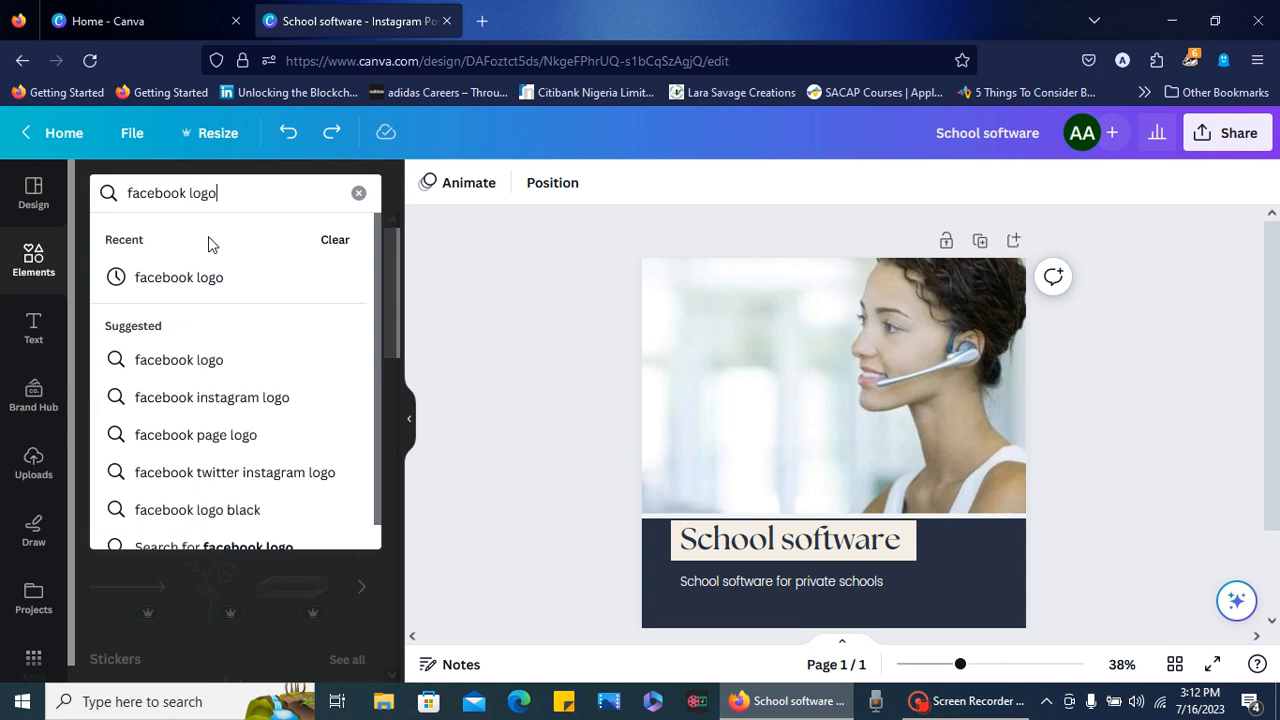
{"action": "key", "text": "Return"}
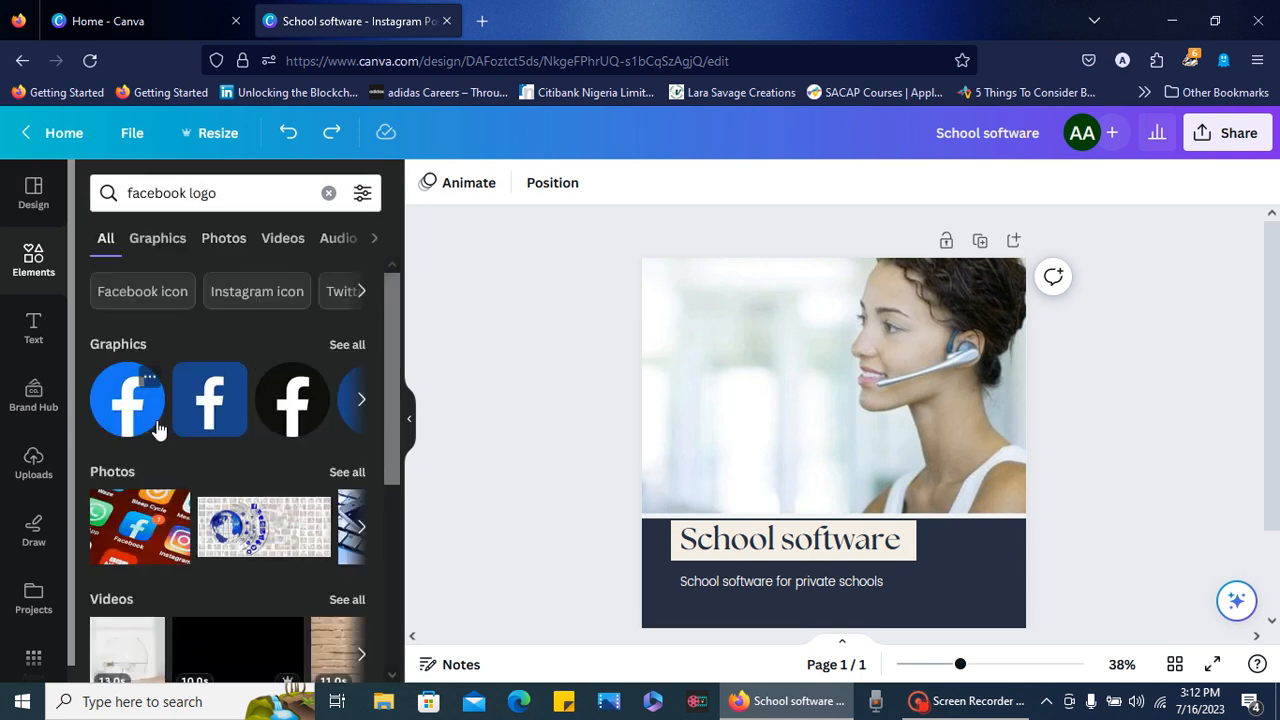
{"action": "left_click", "coordinate": [207, 418]}
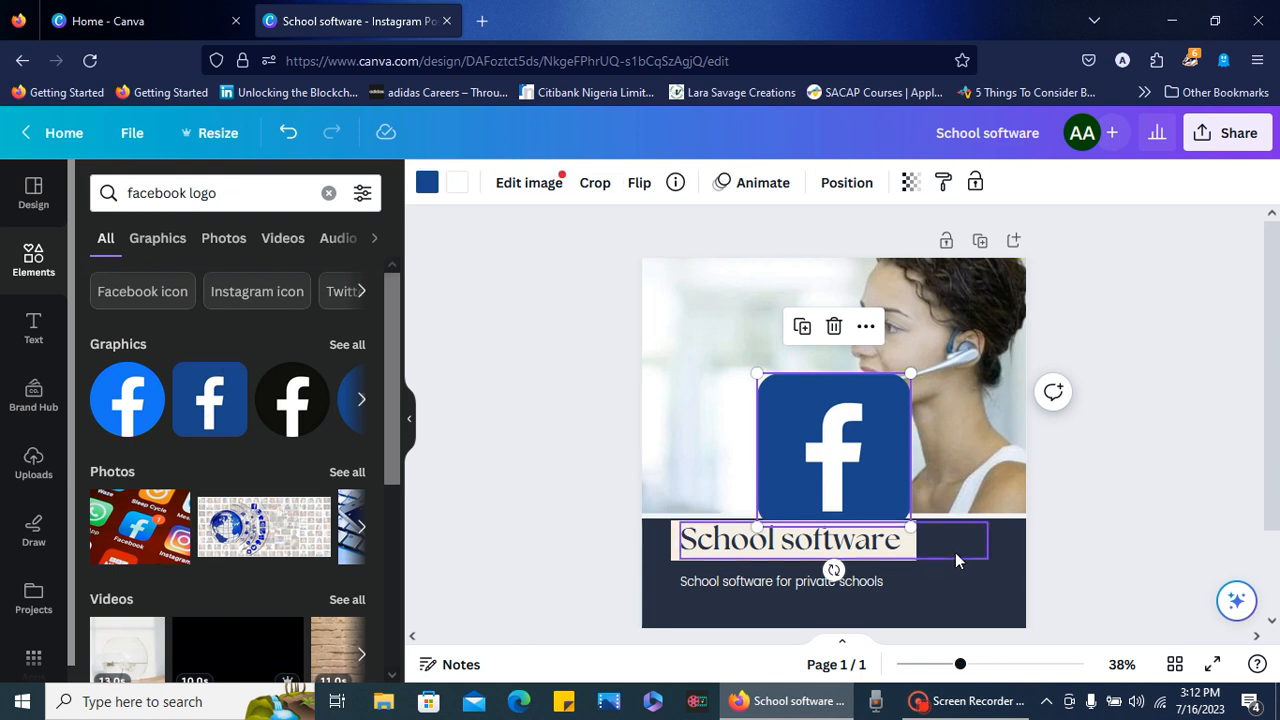
{"action": "left_click_drag", "start_coordinate": [910, 524], "coordinate": [784, 400]}
{"action": "left_click", "coordinate": [839, 403]}
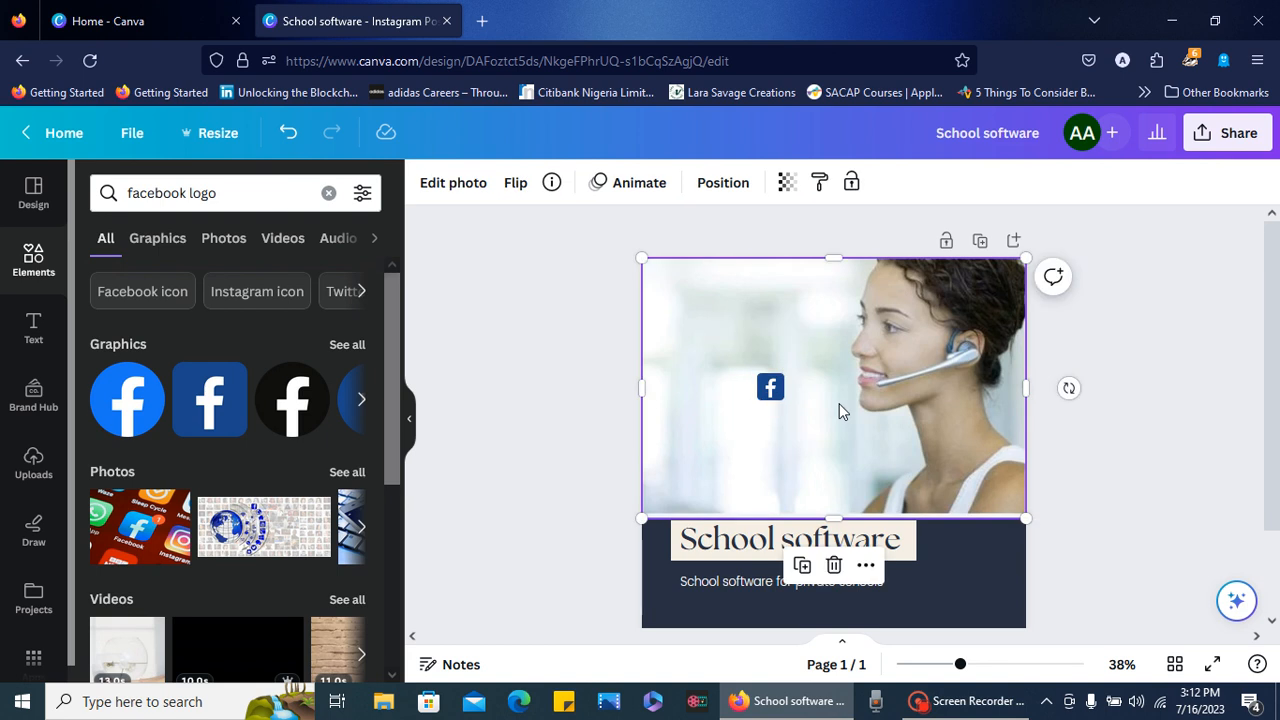
- Reduce the font size of the whole "School software" heading to 48.9
{"action": "left_click", "coordinate": [744, 551]}
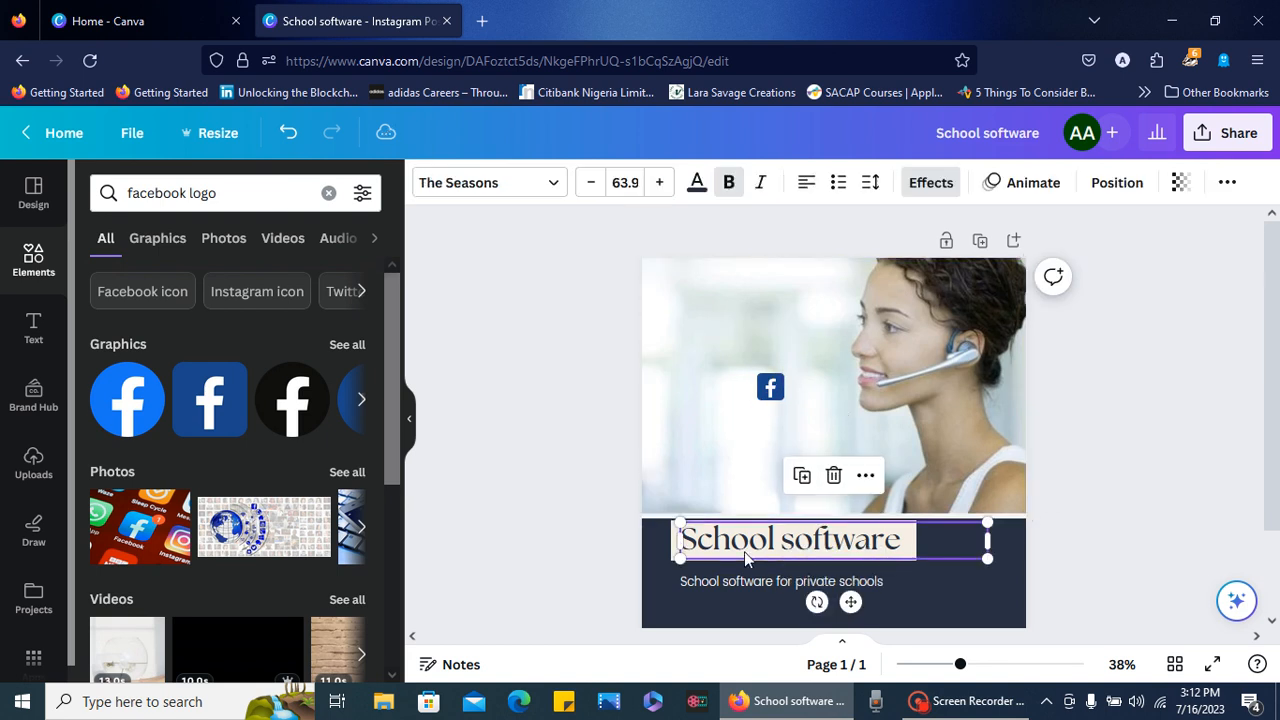
{"action": "double_click", "coordinate": [862, 548]}
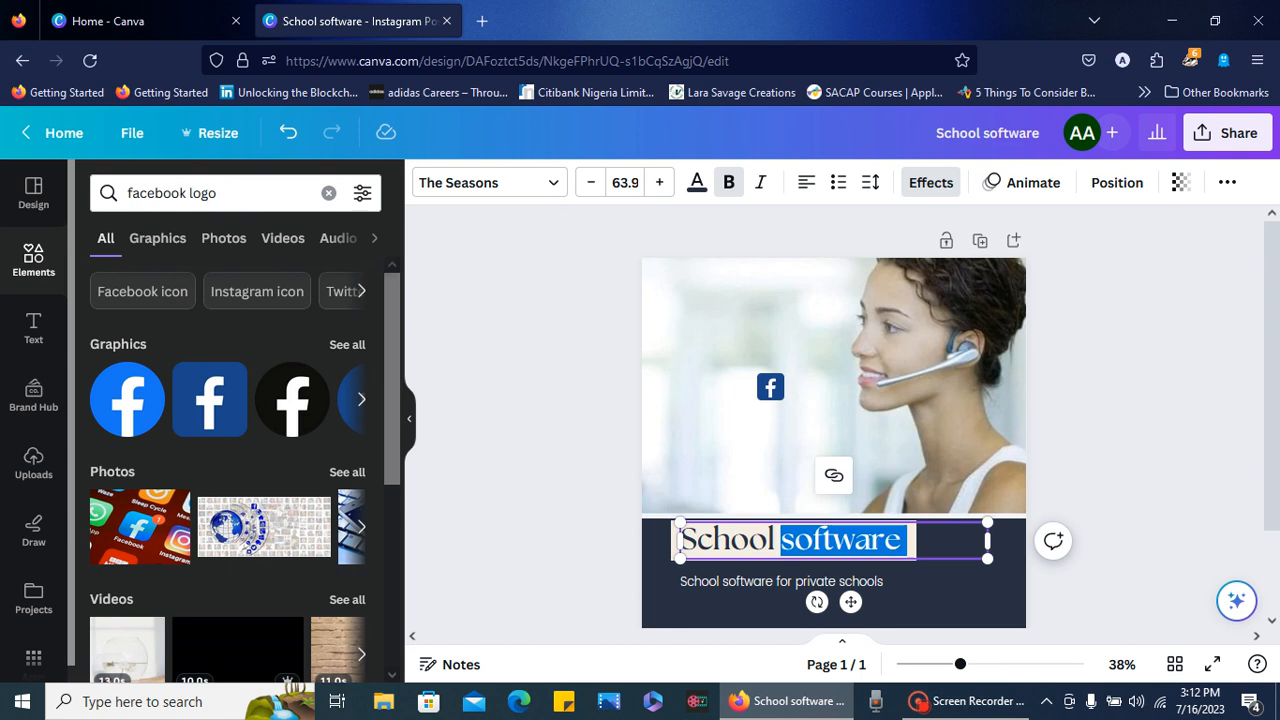
{"action": "triple_click", "coordinate": [862, 547]}
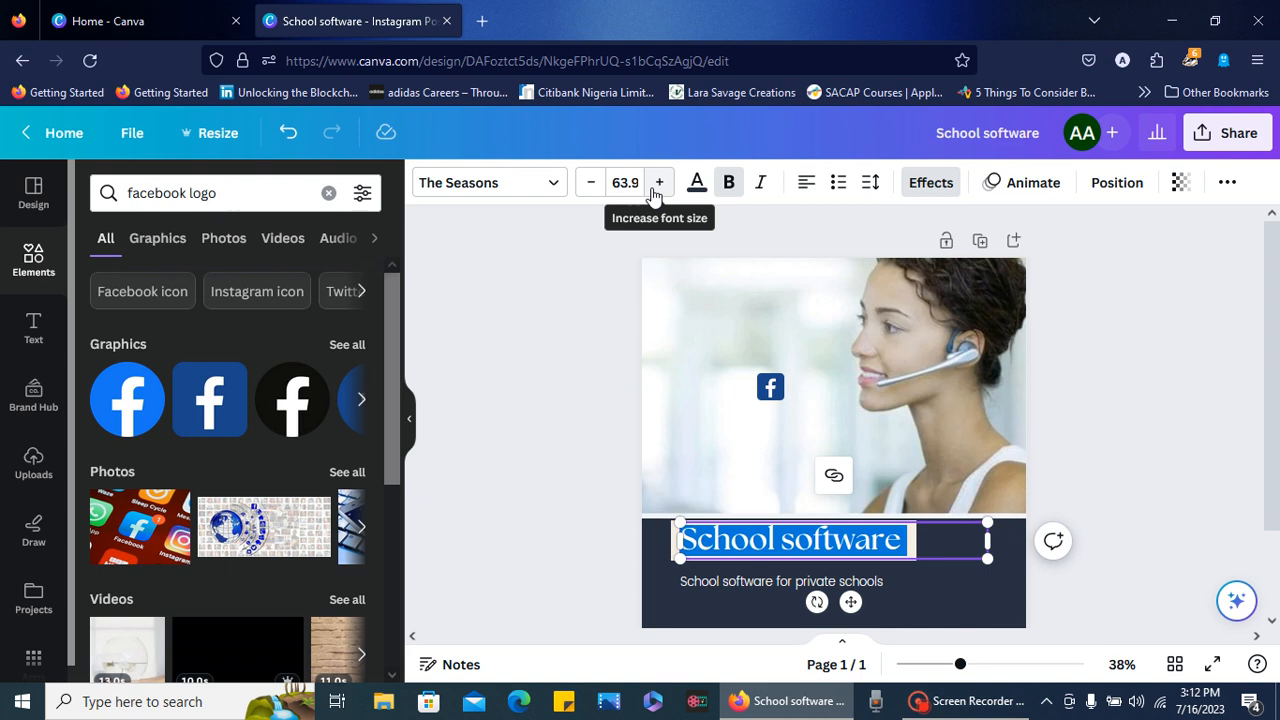
{"action": "left_click", "coordinate": [592, 187]}
{"action": "left_click", "coordinate": [592, 187]}
{"action": "left_click", "coordinate": [592, 187]}
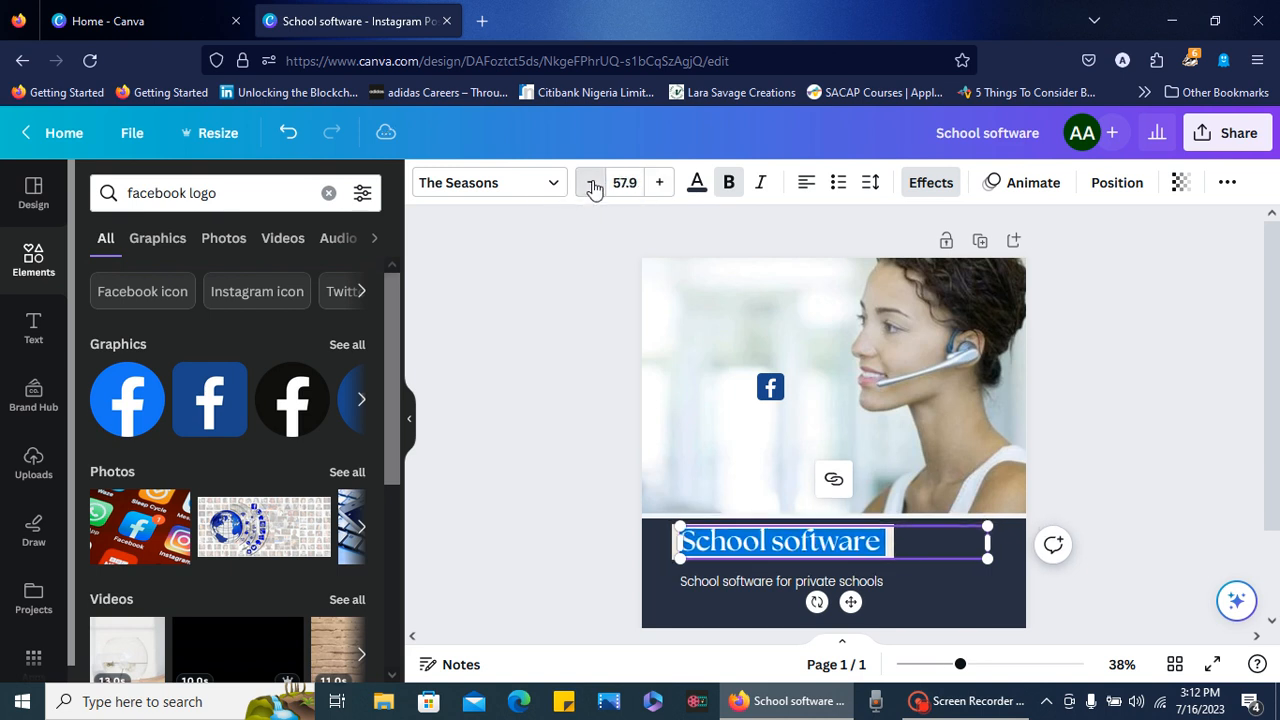
{"action": "left_click", "coordinate": [592, 187]}
{"action": "left_click", "coordinate": [592, 187]}
{"action": "left_click", "coordinate": [592, 187]}
{"action": "left_click", "coordinate": [592, 187]}
{"action": "left_click", "coordinate": [592, 187]}
{"action": "left_click", "coordinate": [592, 187]}
{"action": "left_click", "coordinate": [592, 187]}
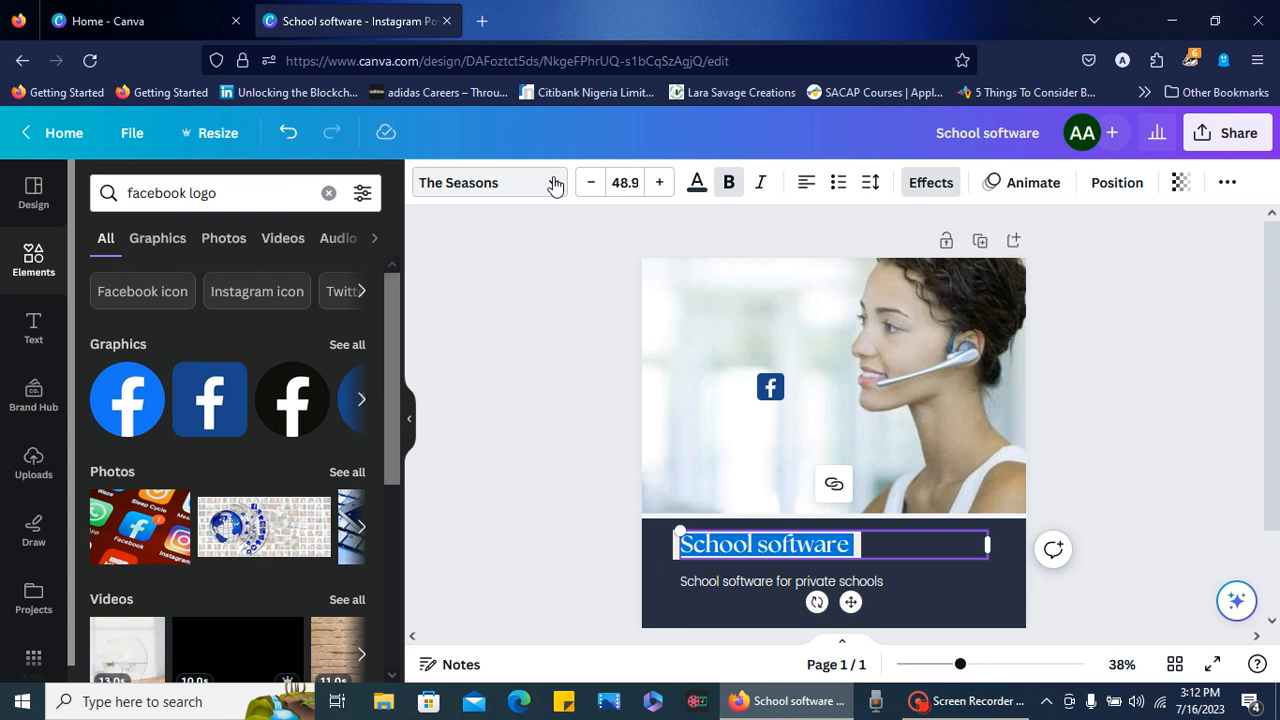
- Set the "School software" heading's font to Montserrat Classic
{"action": "left_click", "coordinate": [553, 183]}
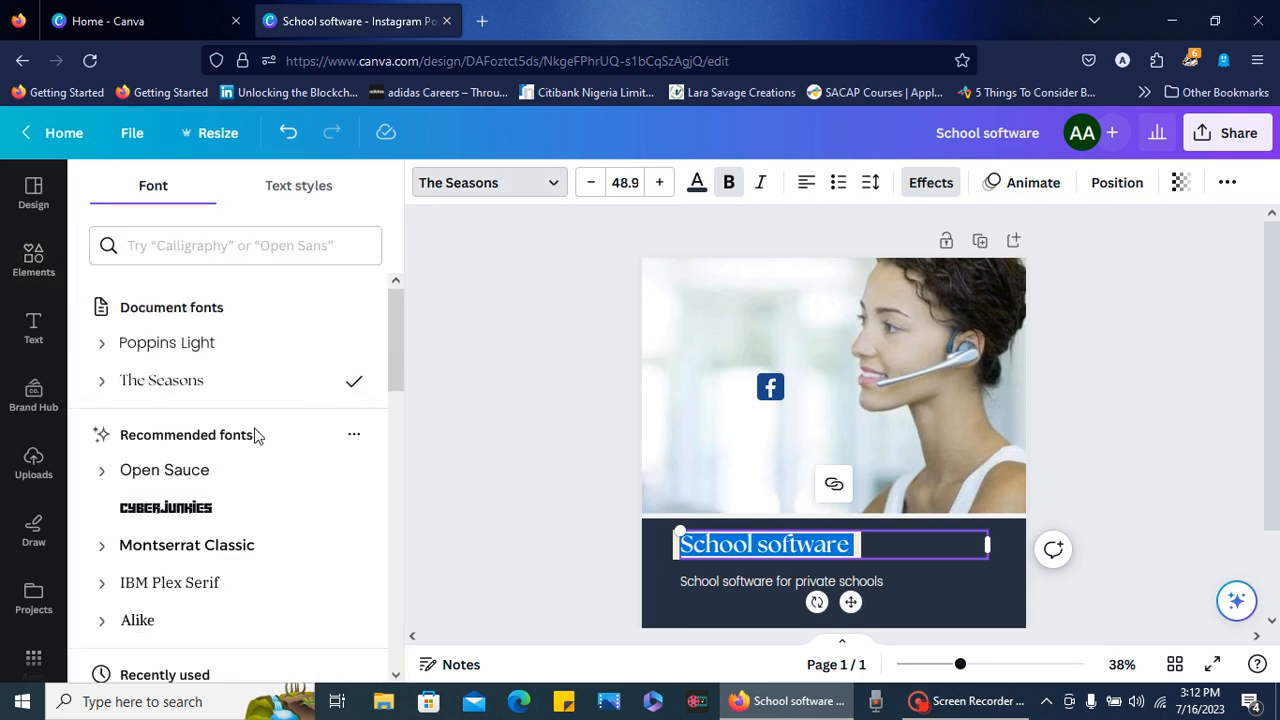
{"action": "left_click", "coordinate": [200, 549]}
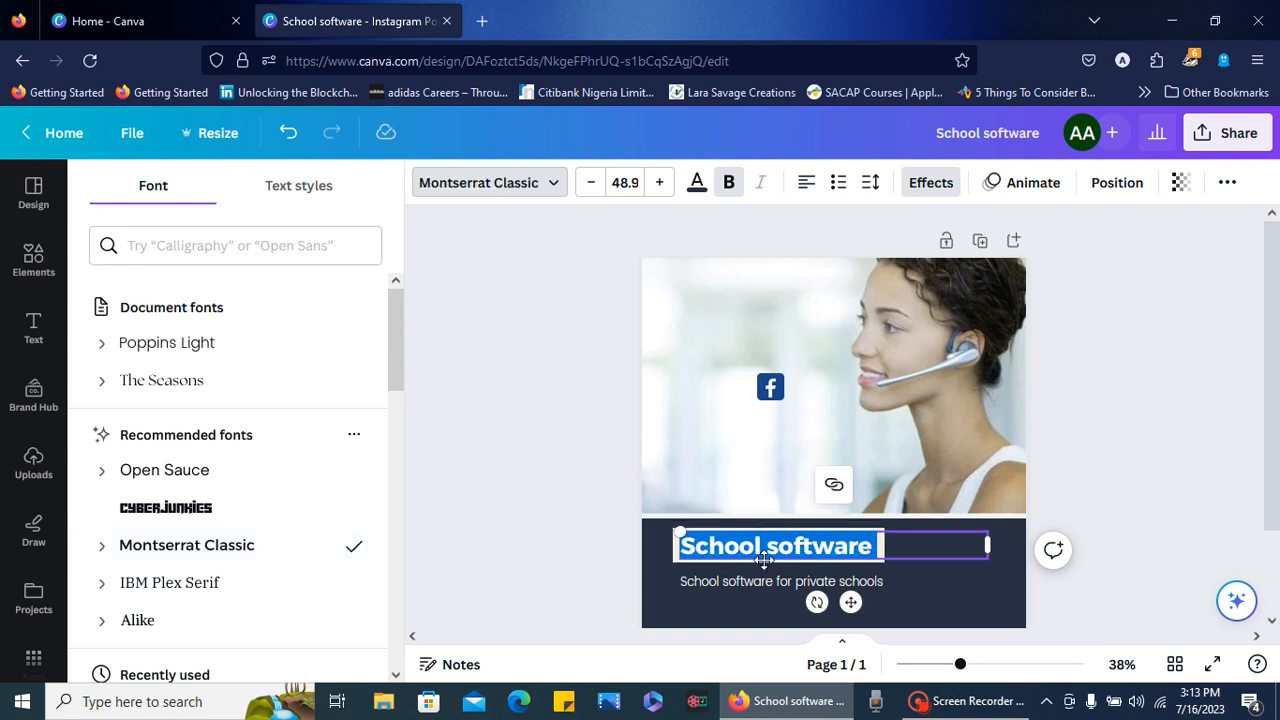
{"action": "left_click", "coordinate": [685, 470]}
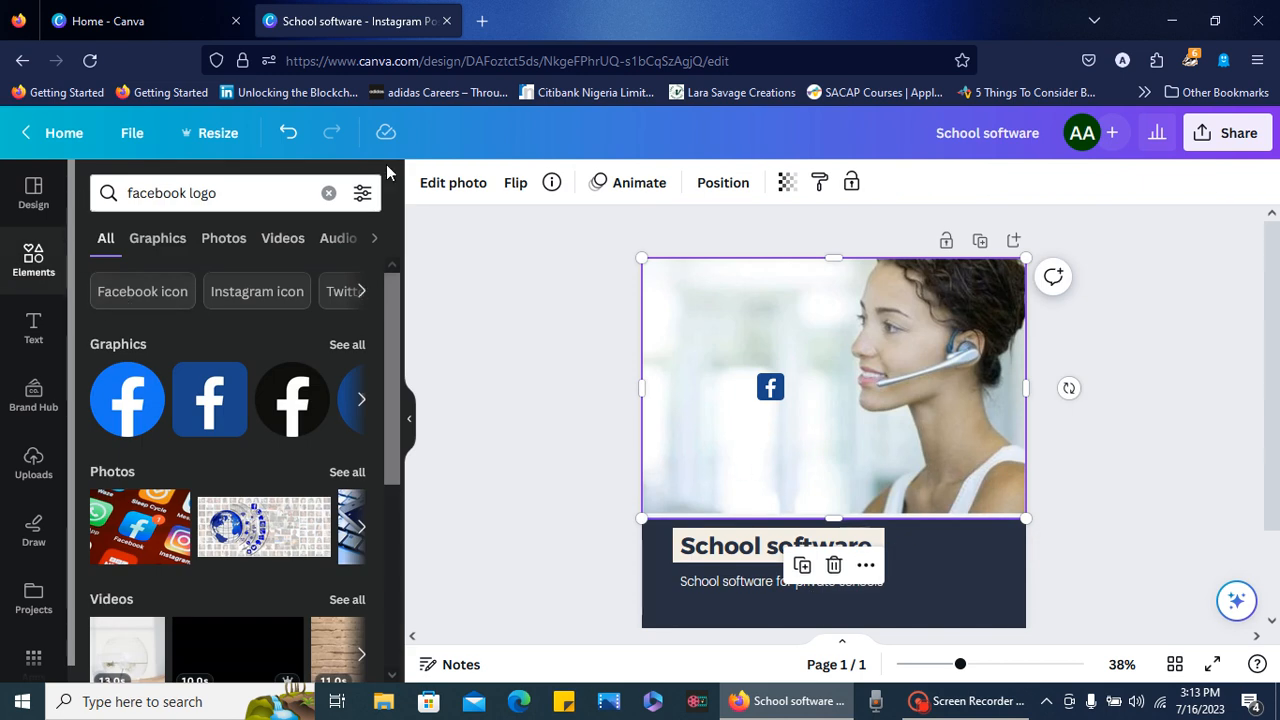
- Search the stock photos for "lady smiling" and place the one of the woman with glasses and navy blazer over the headset photo
{"action": "left_click", "coordinate": [328, 193]}
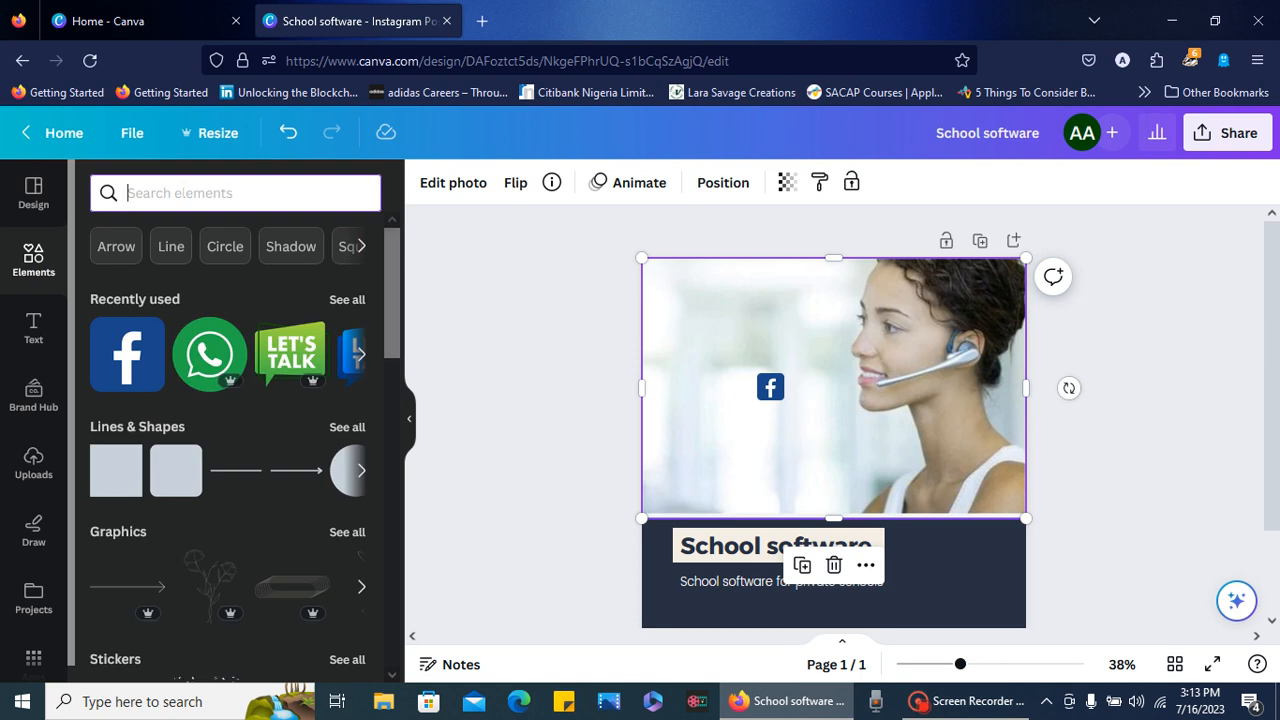
{"action": "type", "text": "l"}
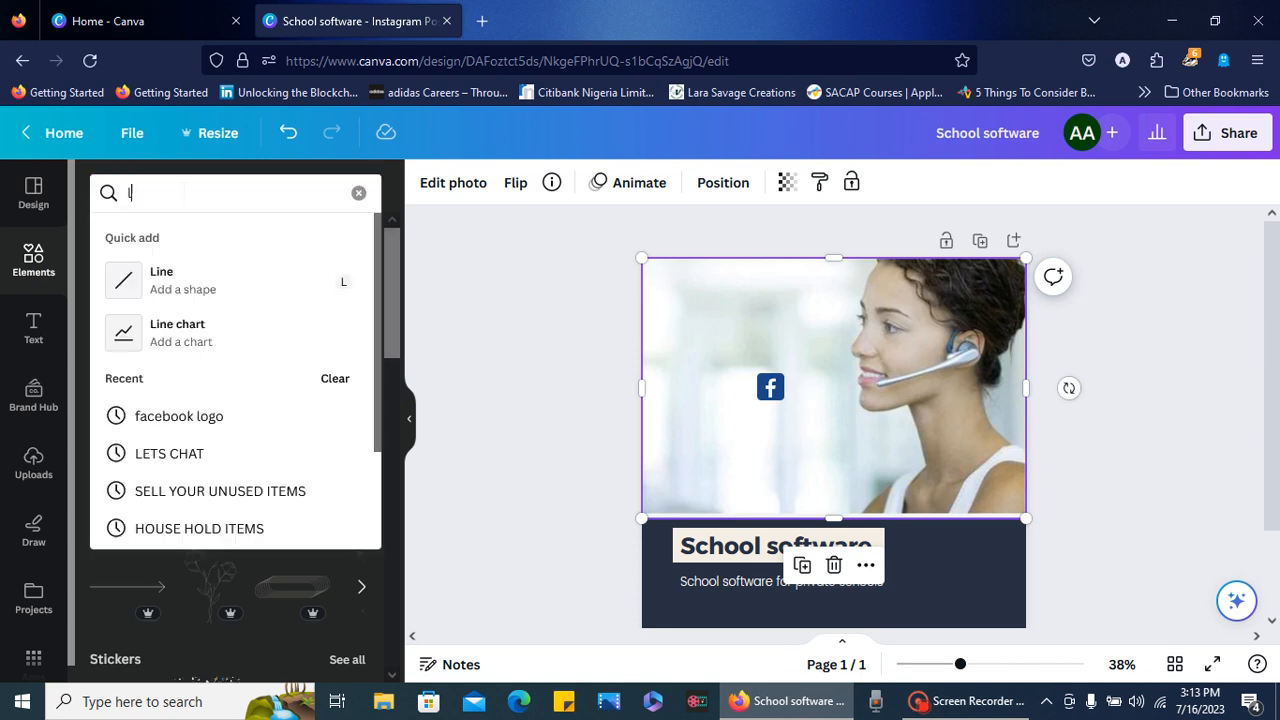
{"action": "type", "text": "ady smiling"}
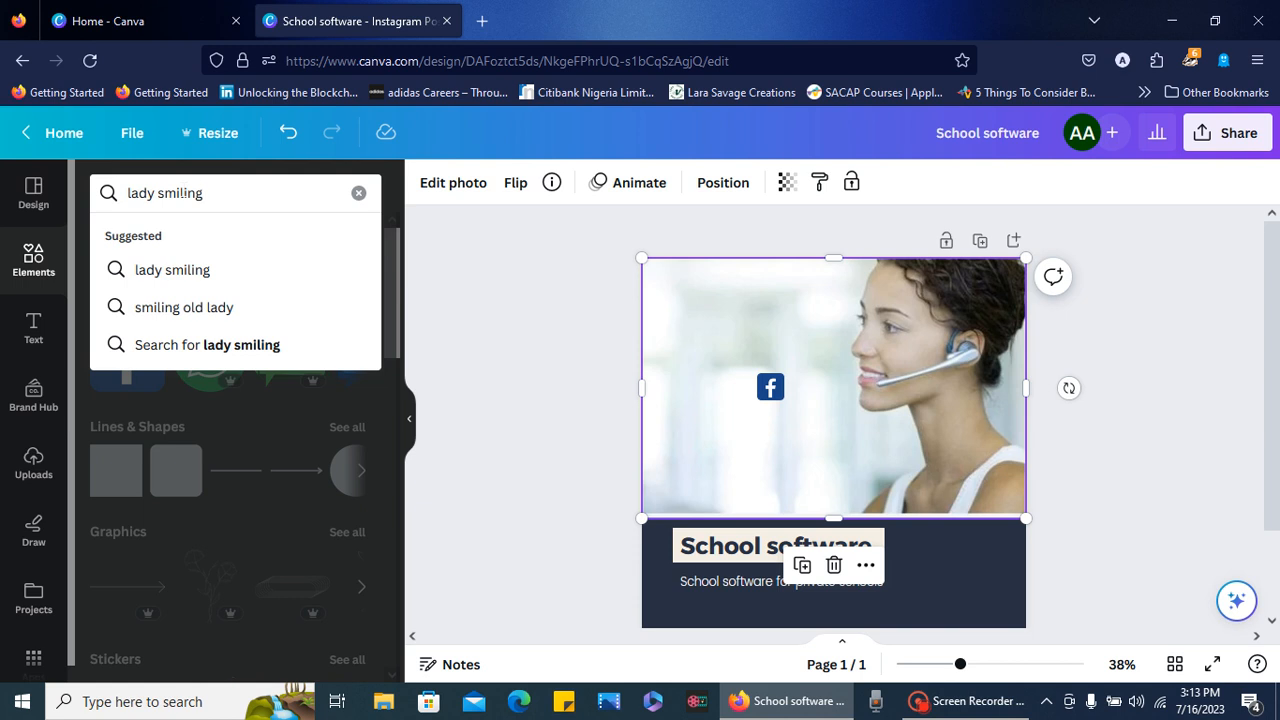
{"action": "key", "text": "Return"}
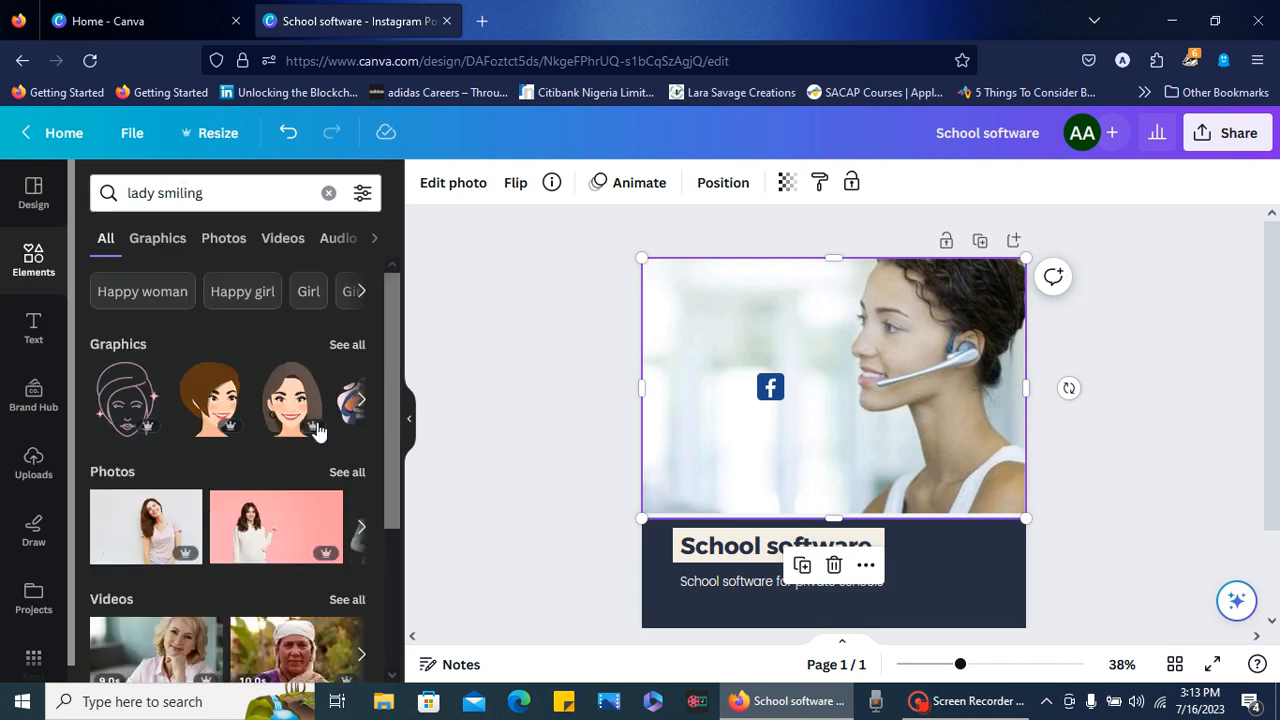
{"action": "left_click", "coordinate": [346, 472]}
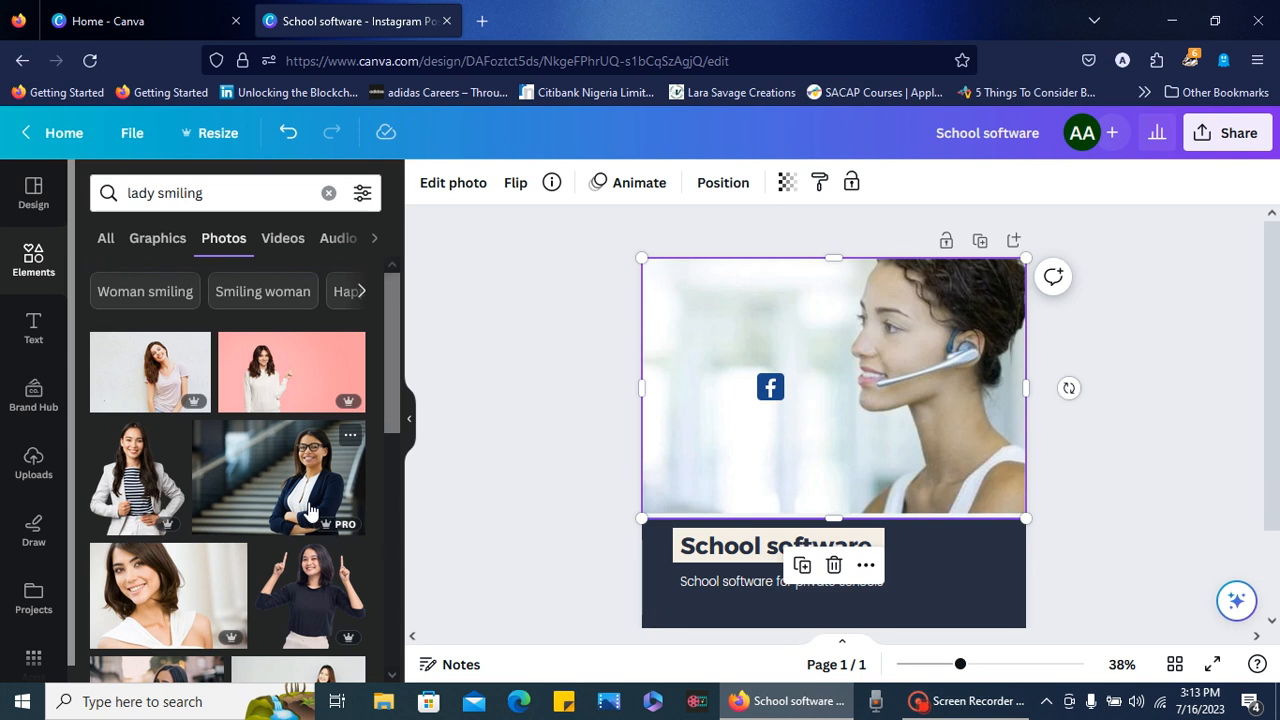
{"action": "left_click", "coordinate": [310, 511]}
{"action": "left_click_drag", "start_coordinate": [771, 449], "coordinate": [783, 379]}
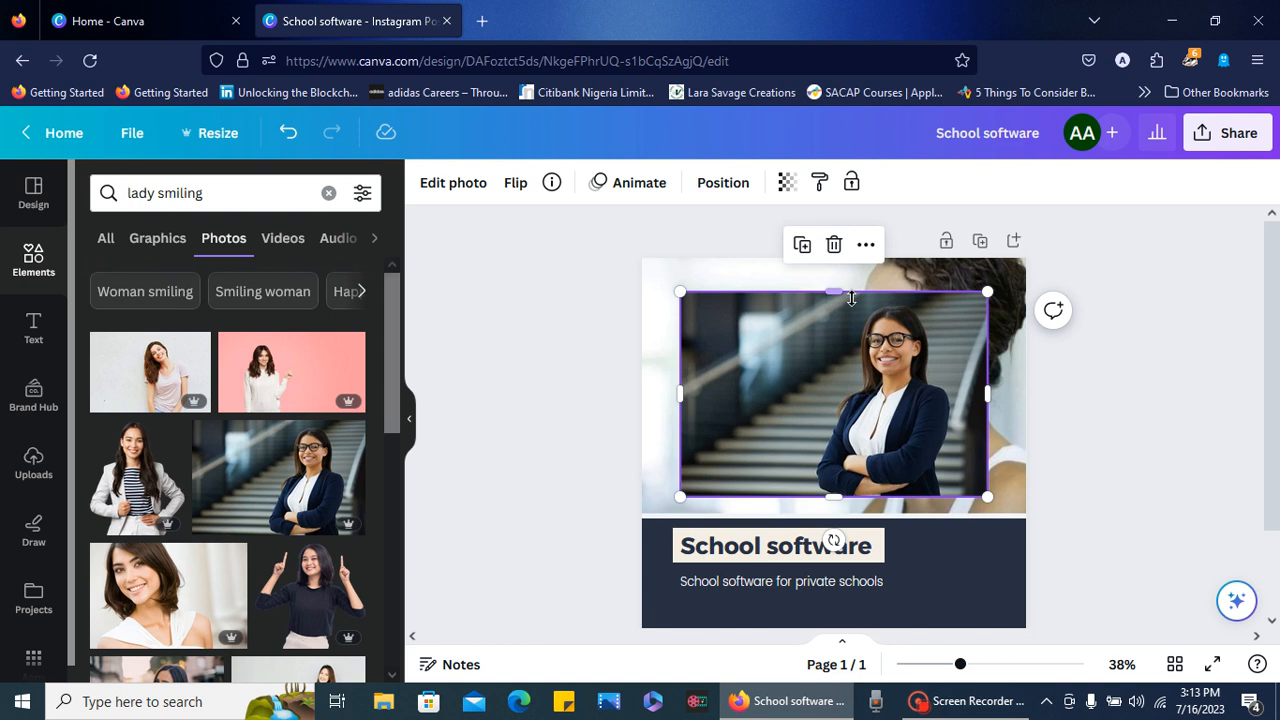
- Stretch the blazer woman's photo to the page's top, left and right edges and down over the gap above the navy panel
{"action": "left_click_drag", "start_coordinate": [836, 289], "coordinate": [831, 252]}
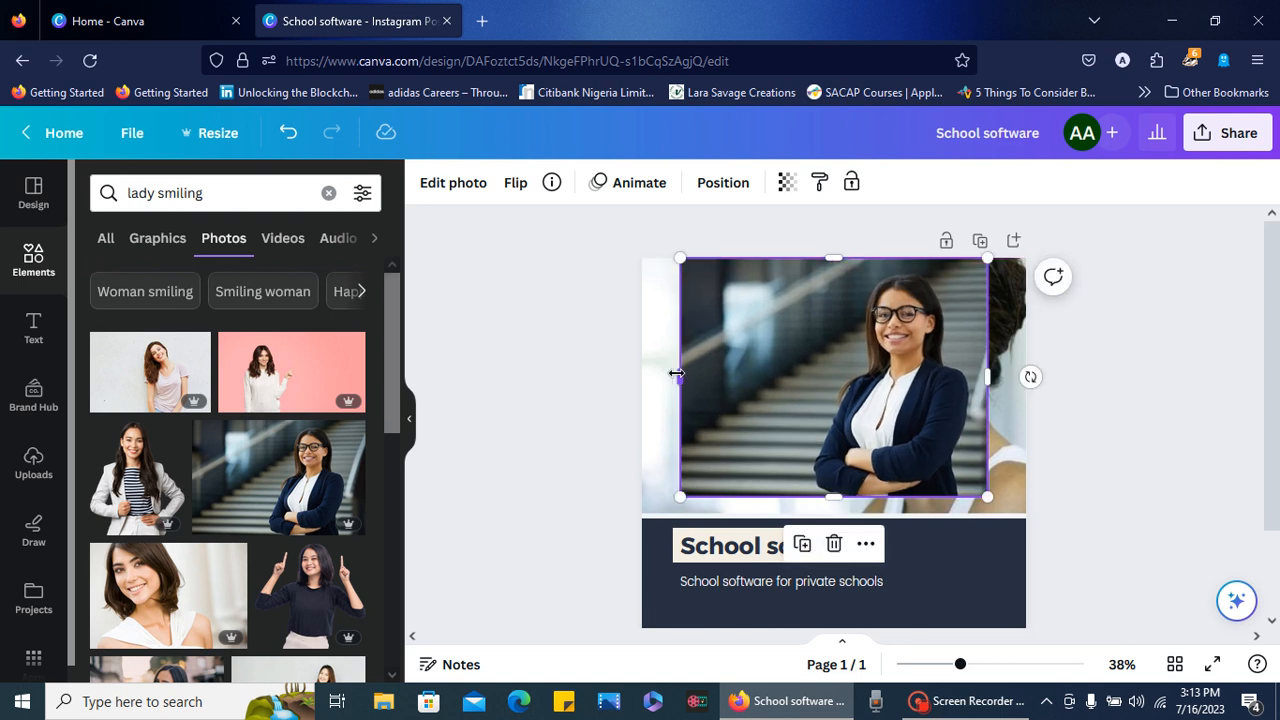
{"action": "left_click_drag", "start_coordinate": [677, 373], "coordinate": [641, 375]}
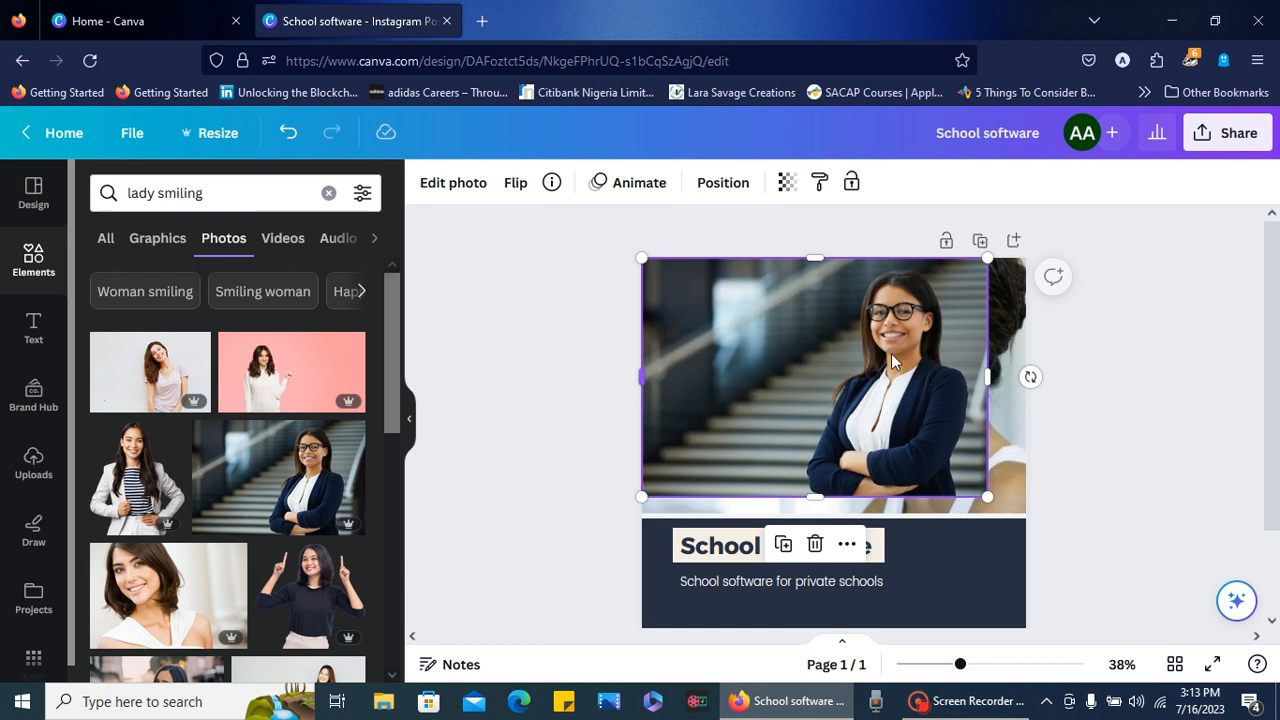
{"action": "left_click_drag", "start_coordinate": [987, 376], "coordinate": [1026, 372]}
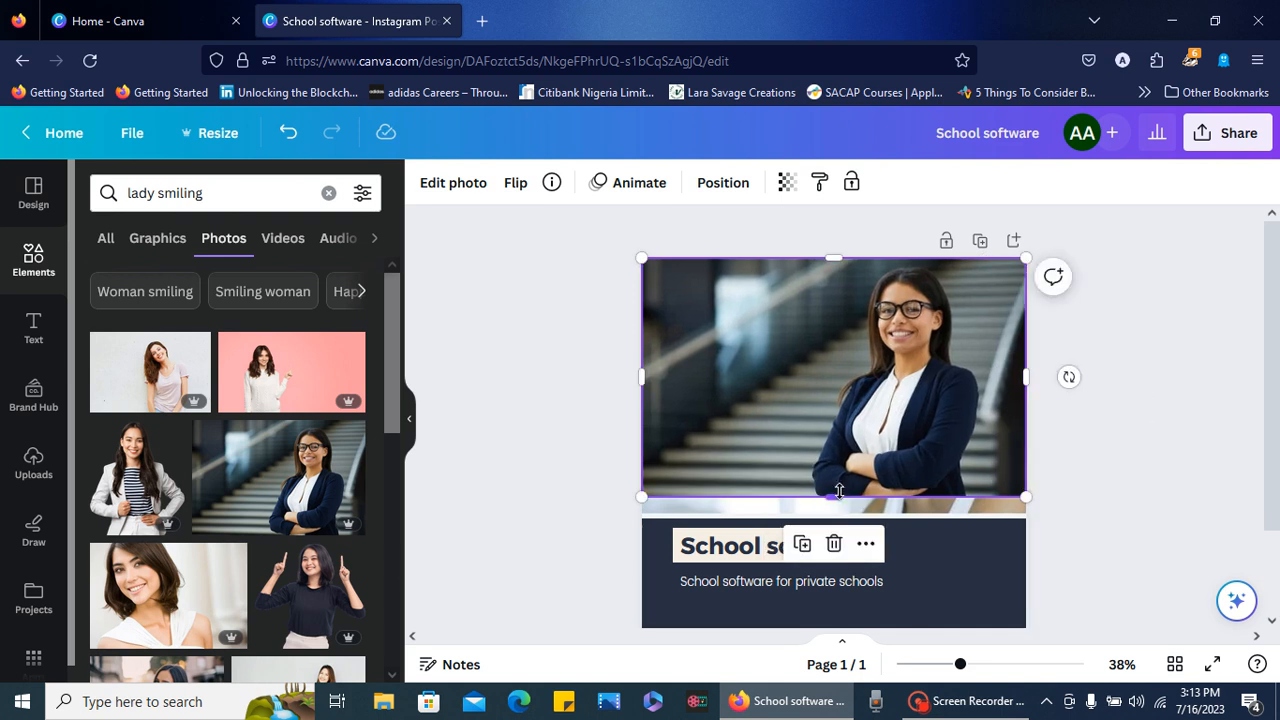
{"action": "left_click_drag", "start_coordinate": [839, 491], "coordinate": [840, 524]}
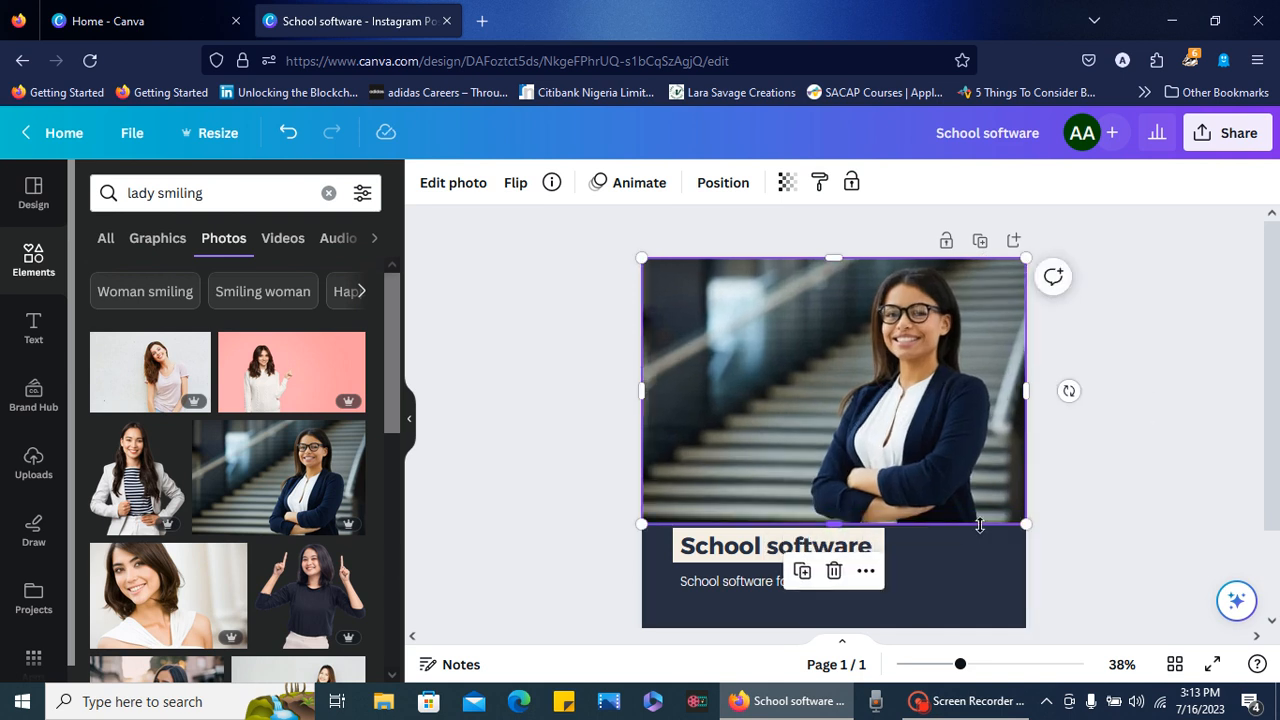
{"action": "left_click", "coordinate": [1075, 538]}
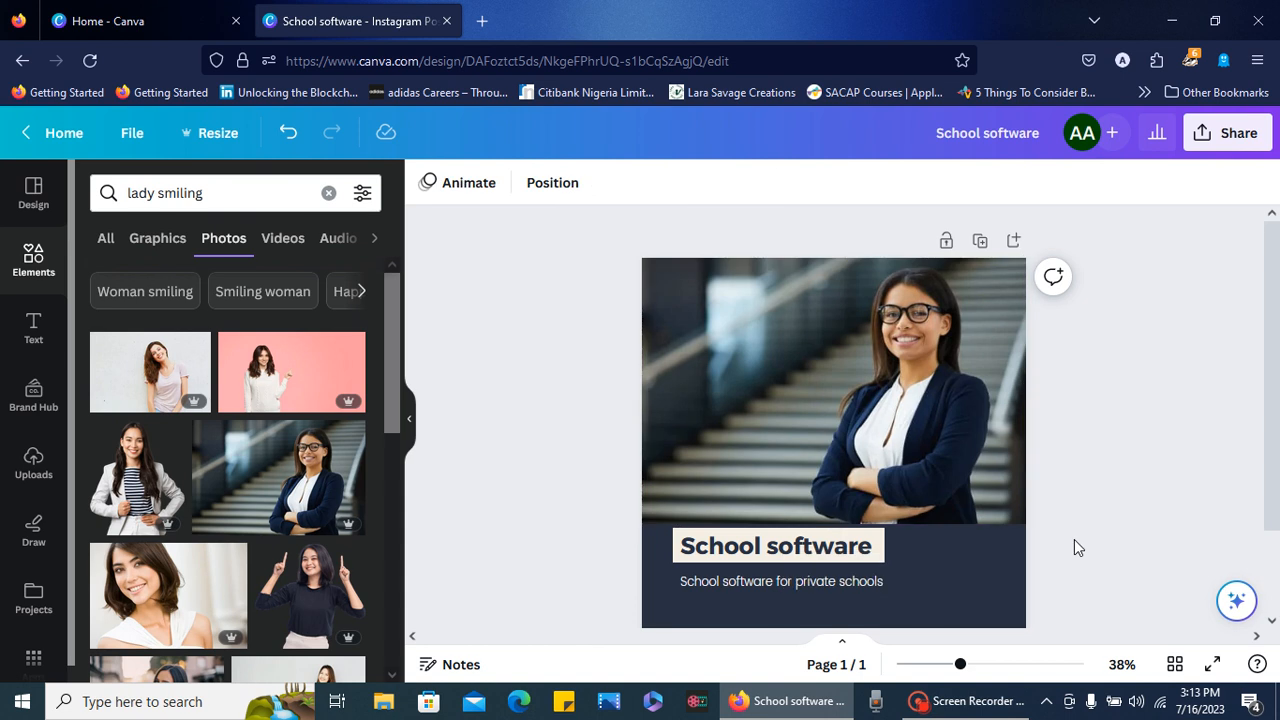
- Apply the blazer woman's photo colours to the page and replace the page background with that photo
{"action": "left_click", "coordinate": [906, 476]}
{"action": "right_click", "coordinate": [907, 480]}
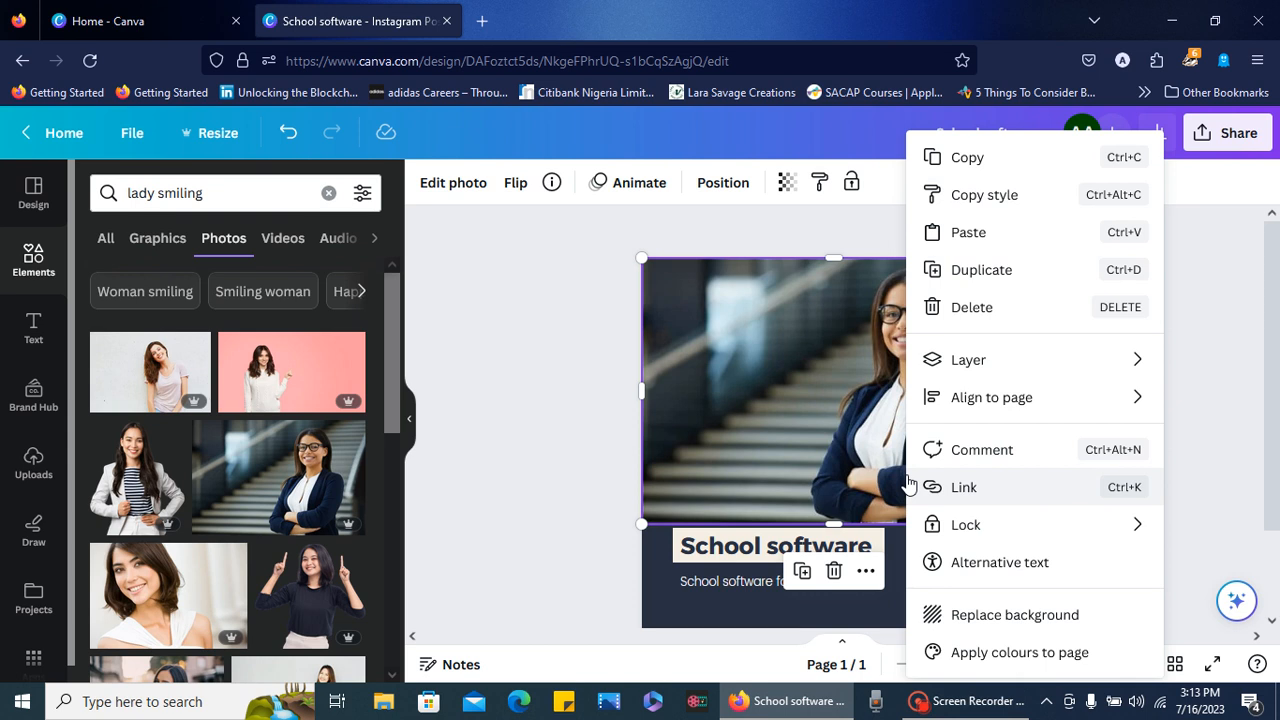
{"action": "left_click", "coordinate": [1002, 650]}
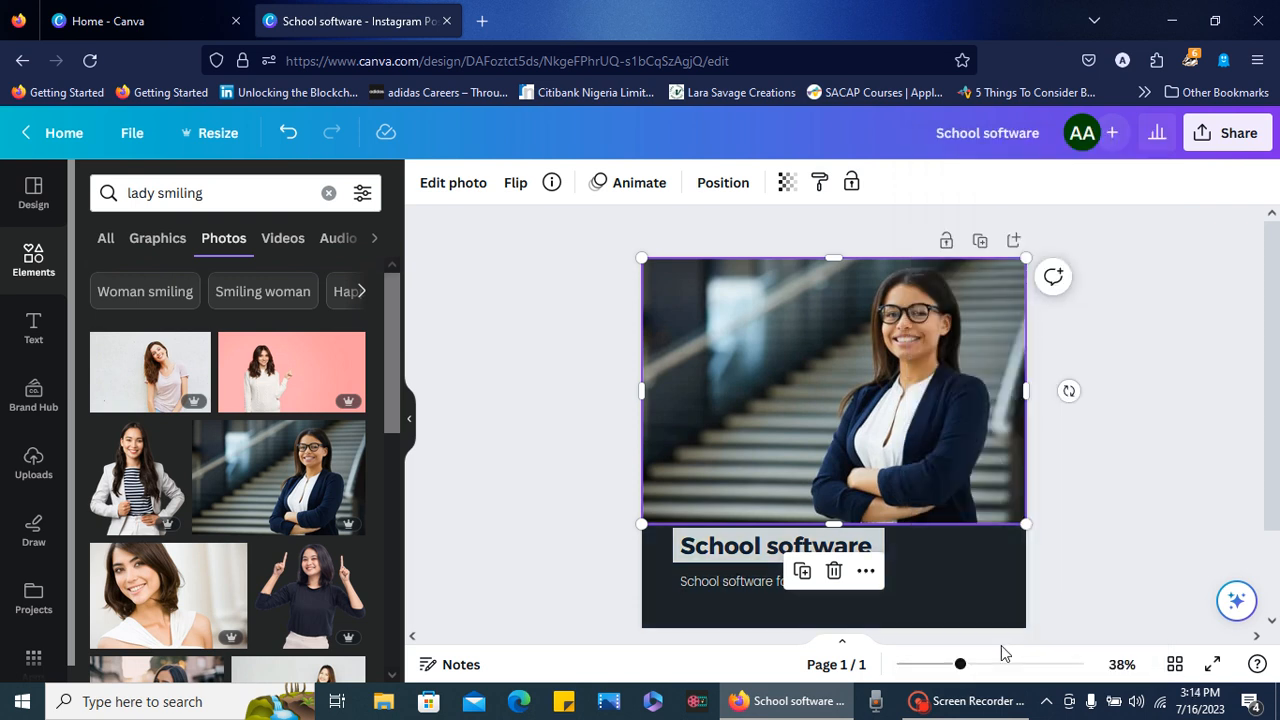
{"action": "right_click", "coordinate": [938, 443]}
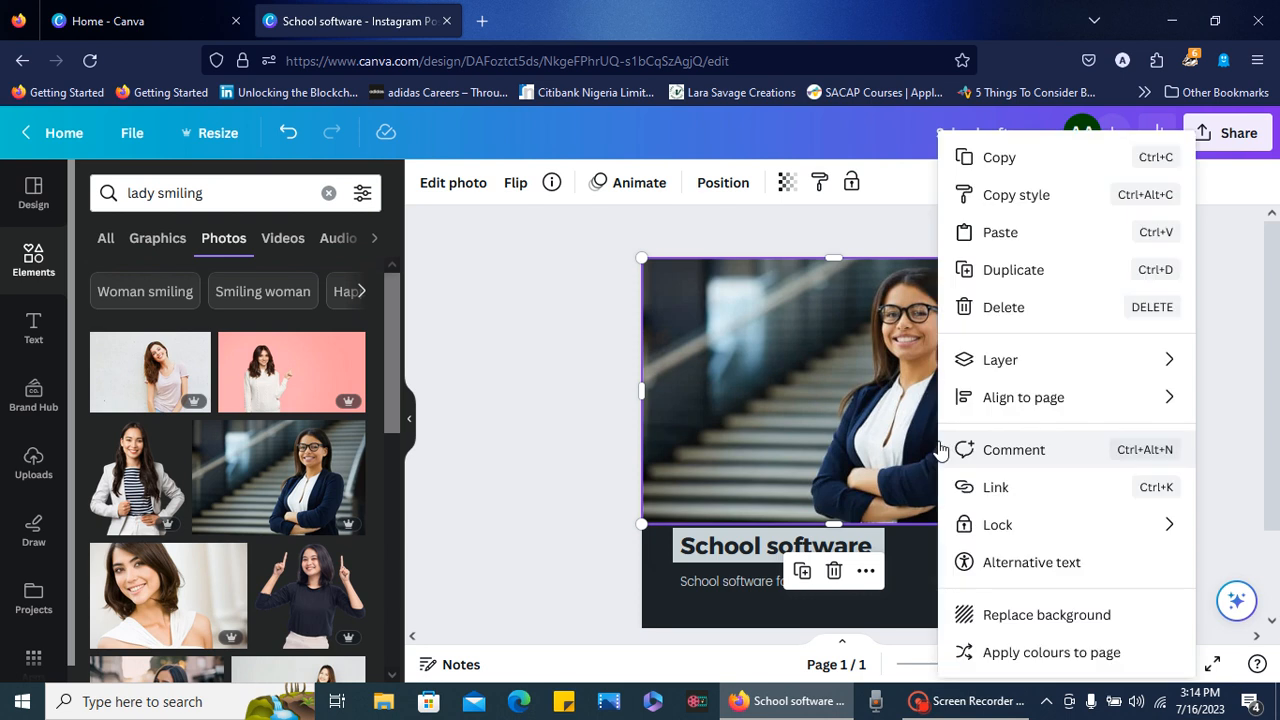
{"action": "left_click", "coordinate": [1031, 617]}
- Delete the headset woman's photo, the beige-shirt woman's photo and the dark vertical bar covering the new background
{"action": "left_click", "coordinate": [866, 411]}
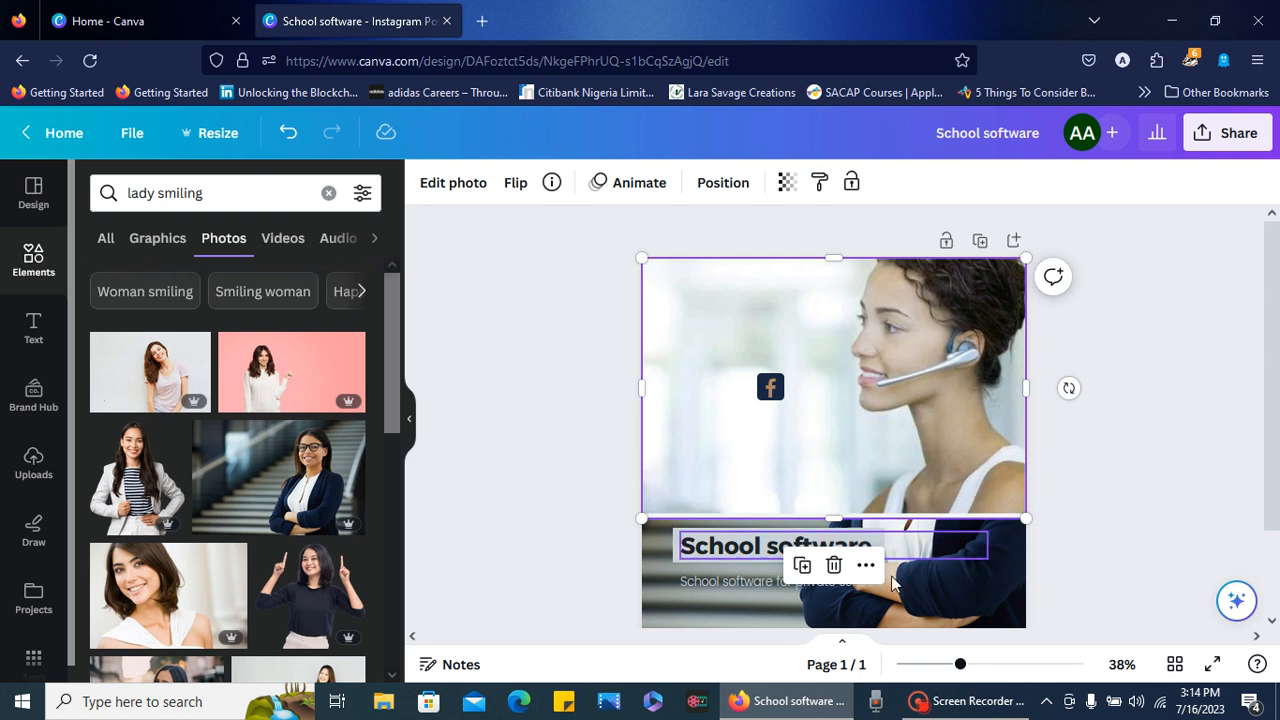
{"action": "left_click", "coordinate": [834, 565]}
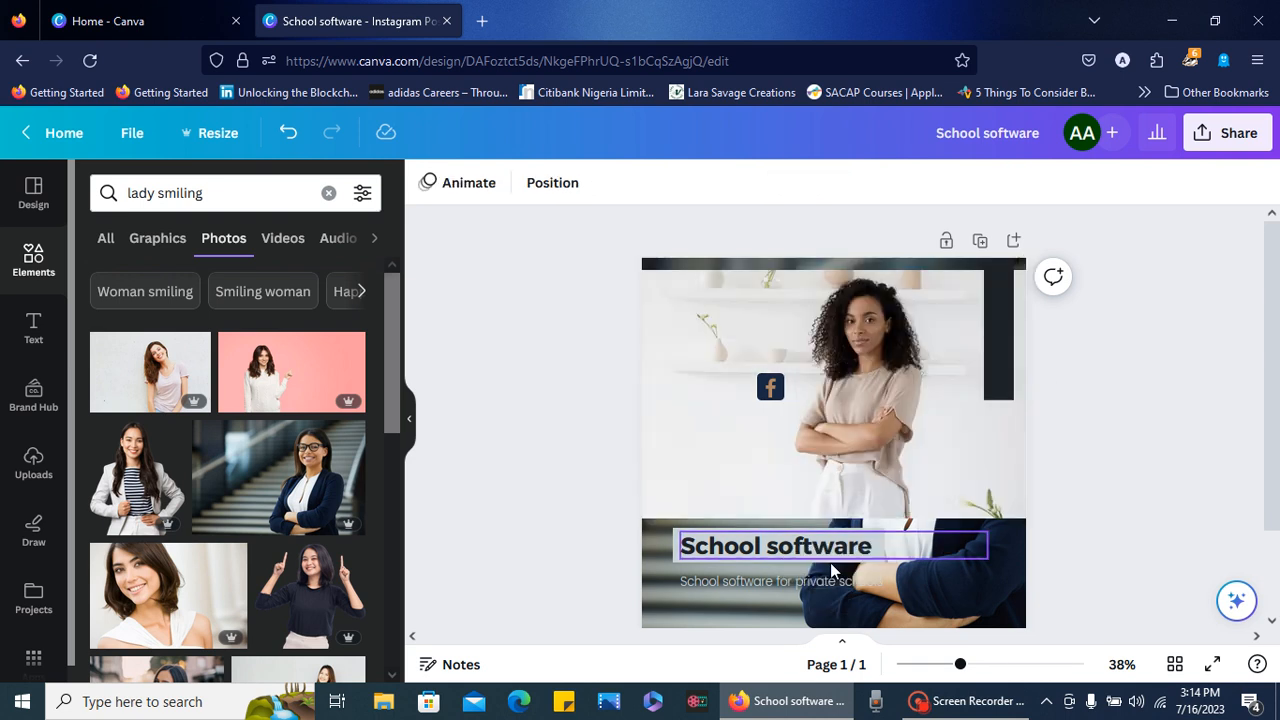
{"action": "left_click", "coordinate": [843, 495]}
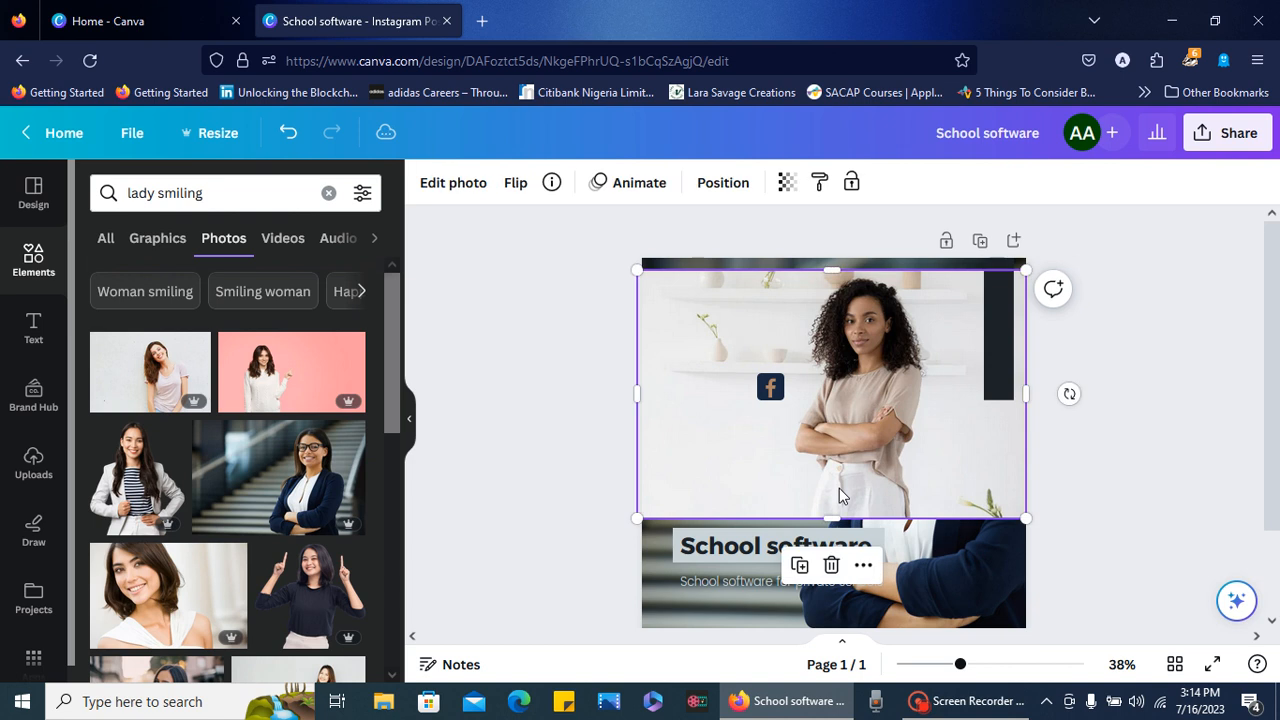
{"action": "left_click", "coordinate": [829, 566]}
{"action": "left_click", "coordinate": [931, 423]}
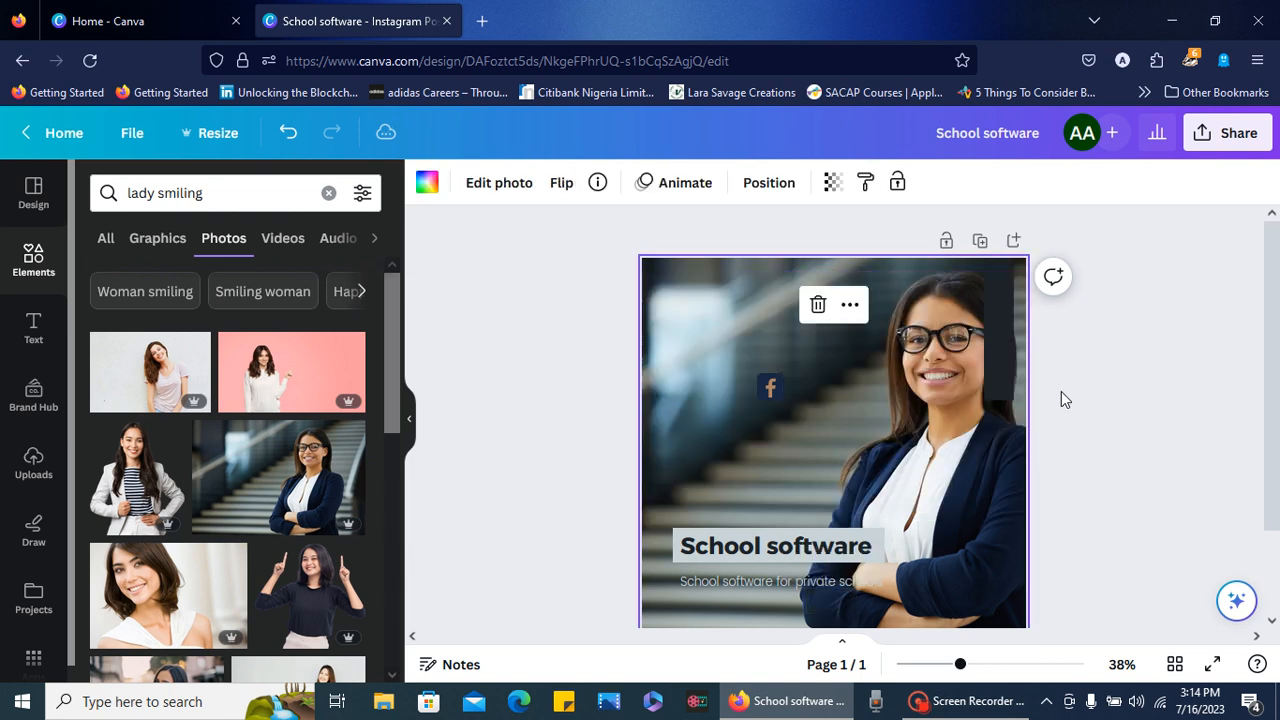
{"action": "left_click", "coordinate": [988, 396]}
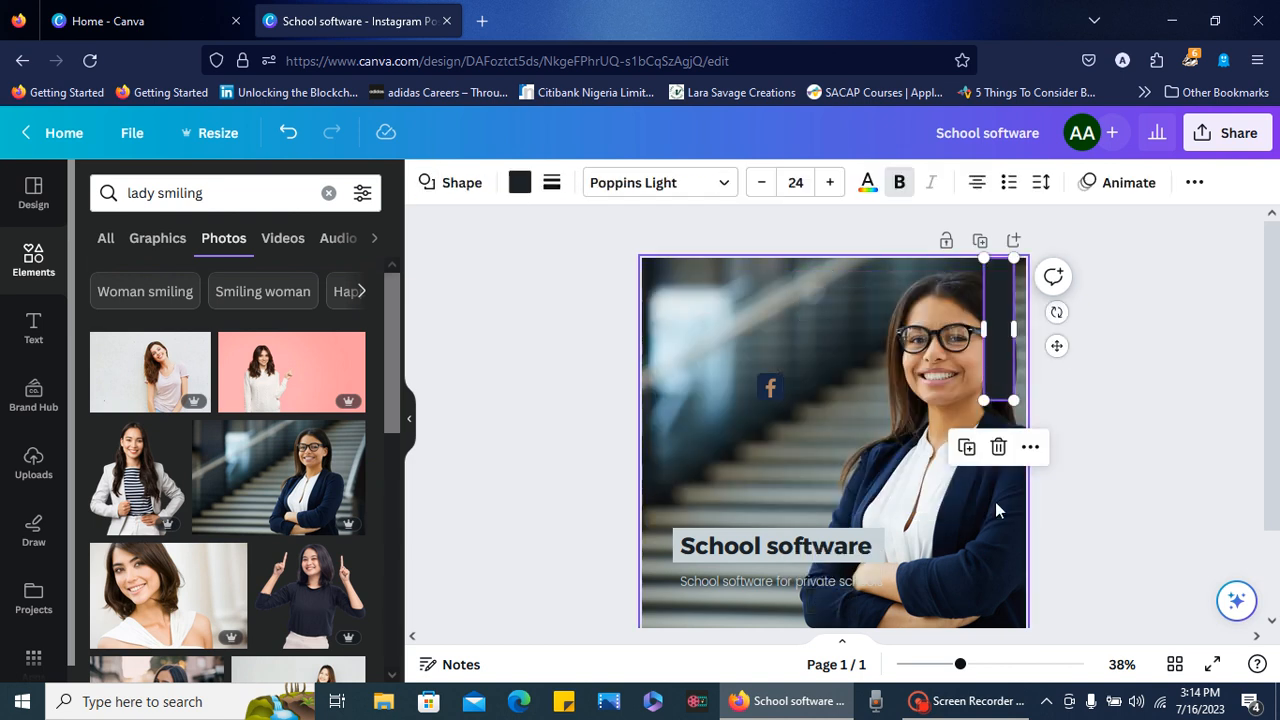
{"action": "left_click", "coordinate": [998, 447]}
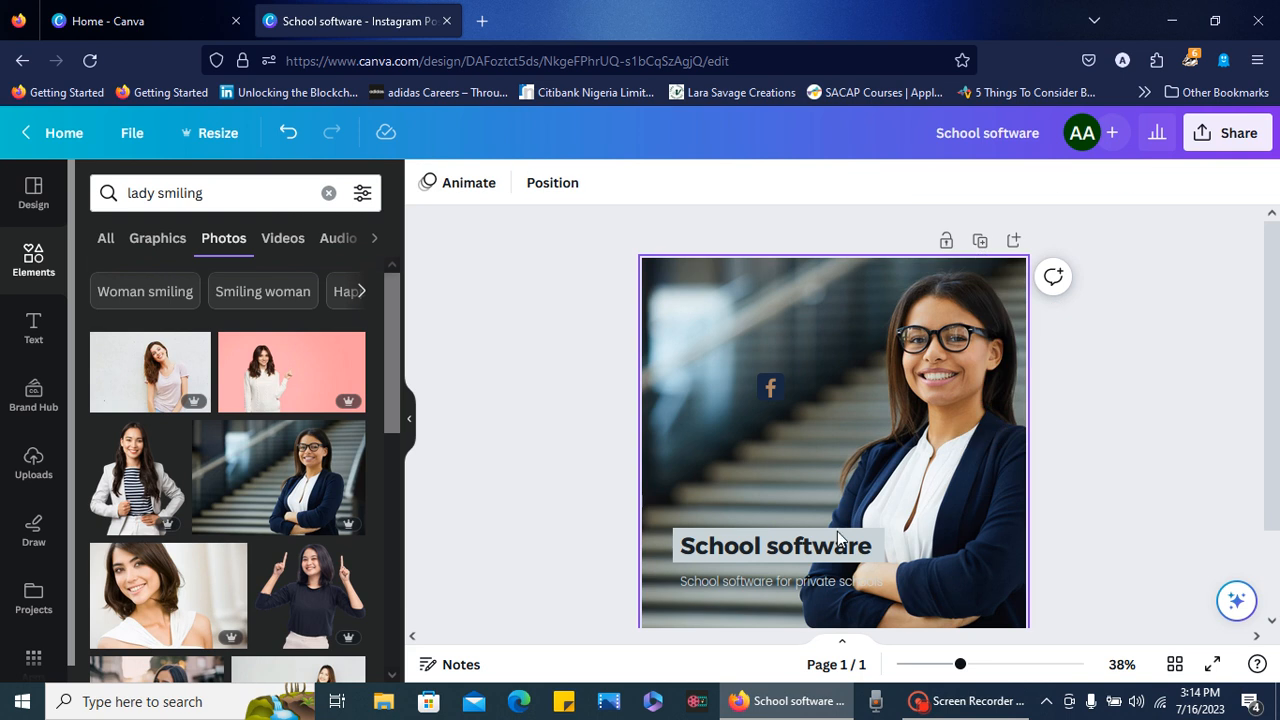
- Move the "School software" heading to the upper part of the page and delete the Facebook icon
{"action": "left_click_drag", "start_coordinate": [786, 557], "coordinate": [765, 322]}
{"action": "left_click", "coordinate": [776, 390]}
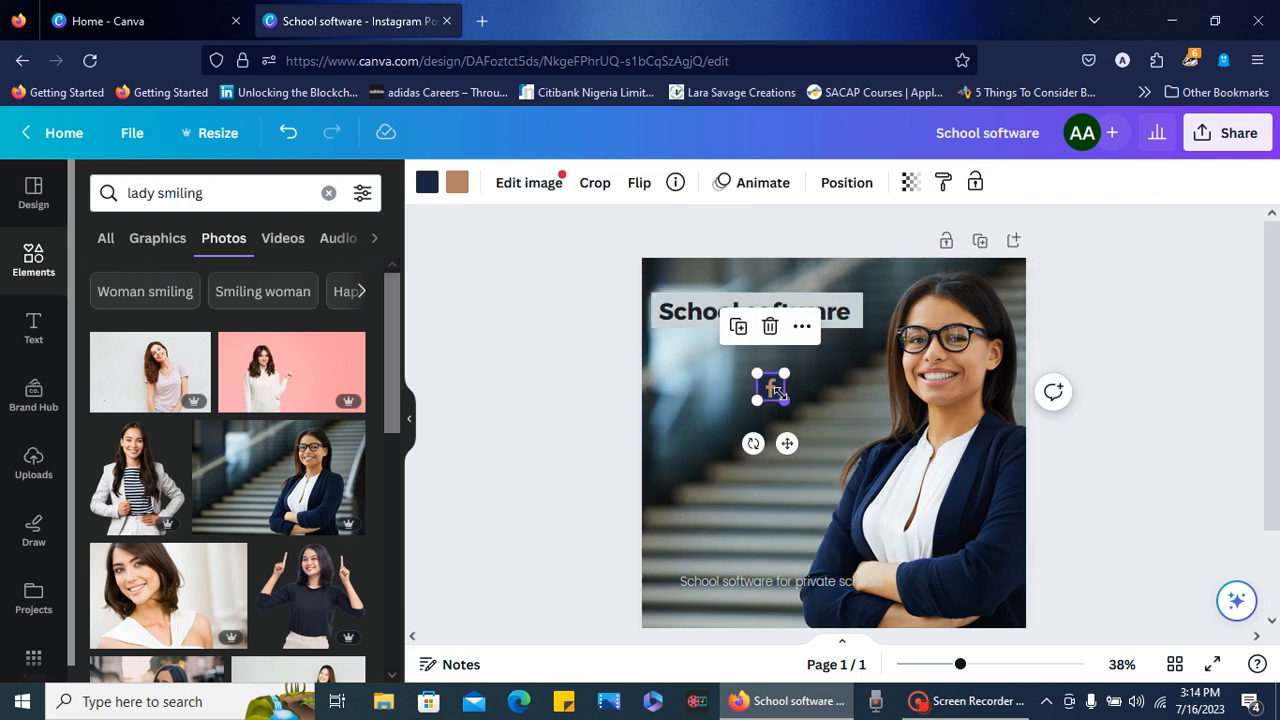
{"action": "left_click", "coordinate": [770, 326]}
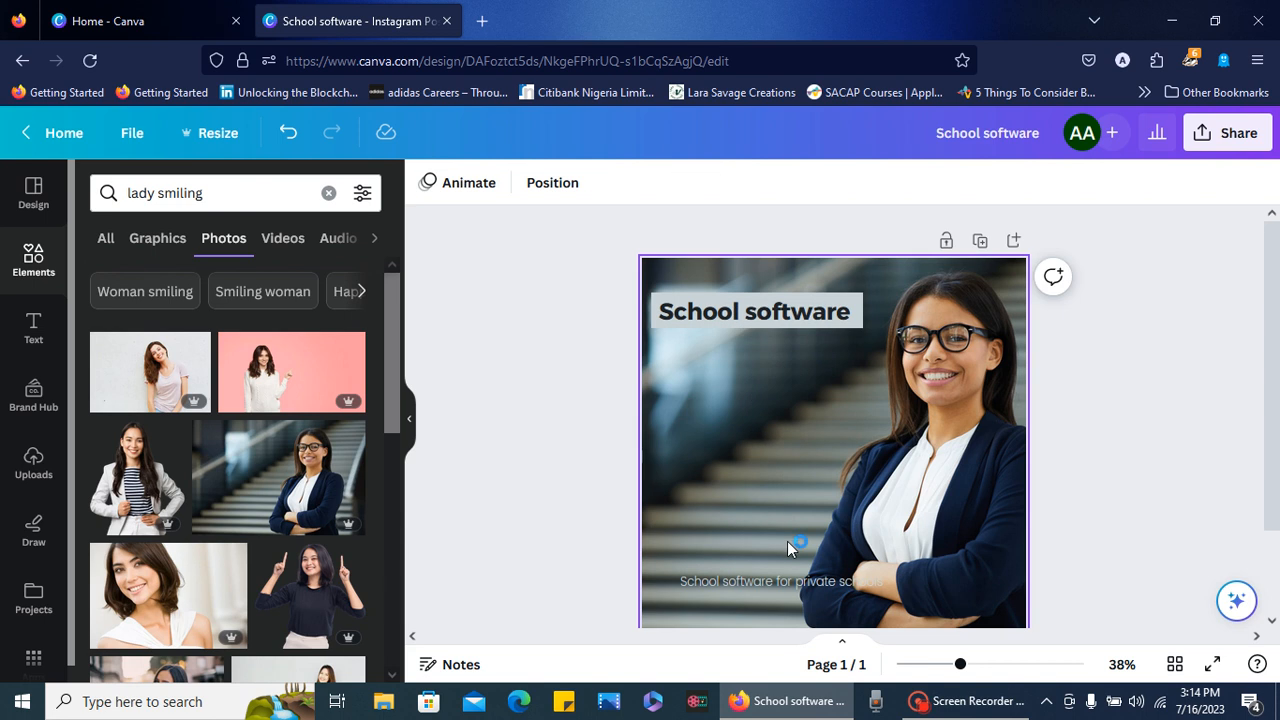
- Raise the "School software for private schools" line and replace its text with "Automate your administration system"
{"action": "left_click", "coordinate": [770, 584]}
{"action": "left_click_drag", "start_coordinate": [767, 577], "coordinate": [769, 508]}
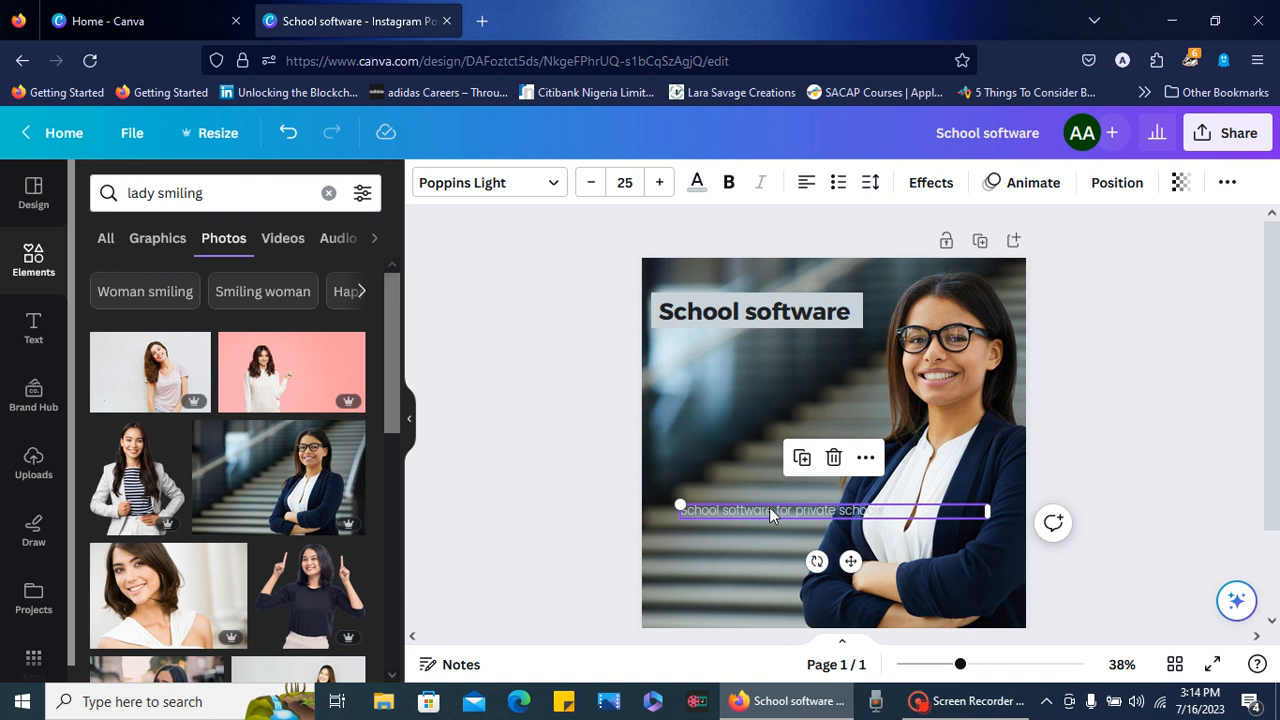
{"action": "double_click", "coordinate": [783, 507]}
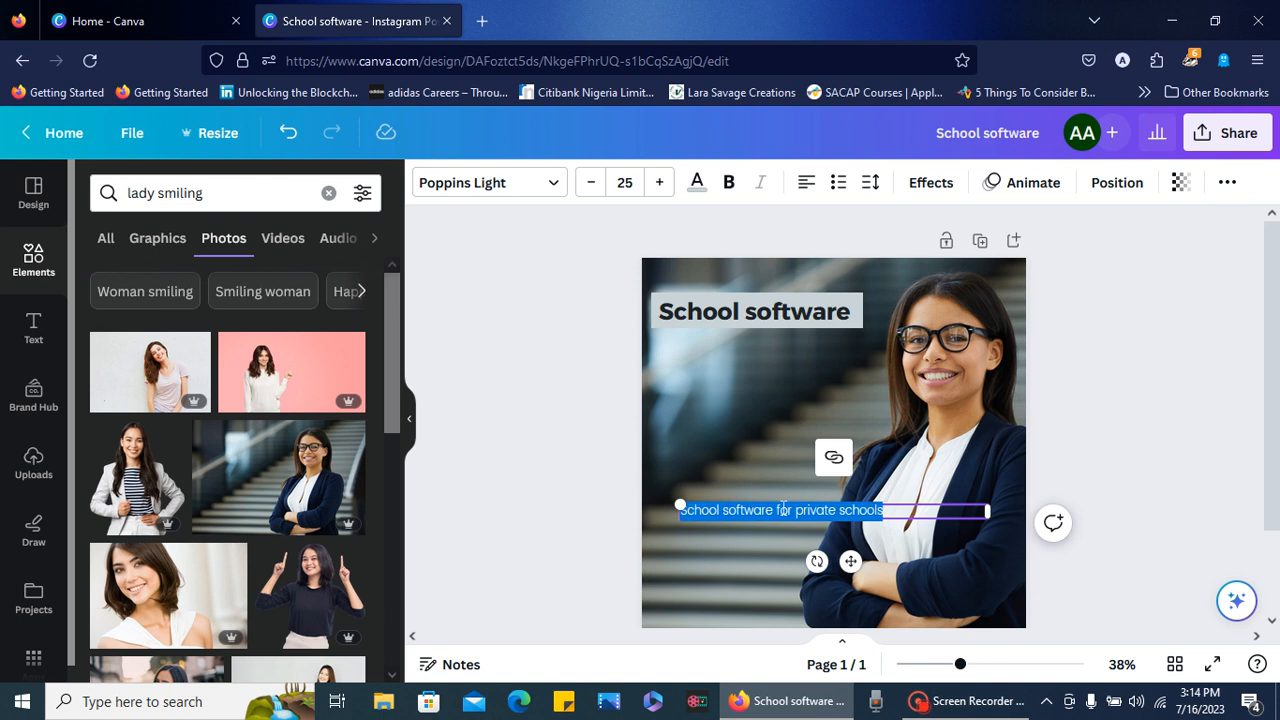
{"action": "key", "text": "BackSpace"}
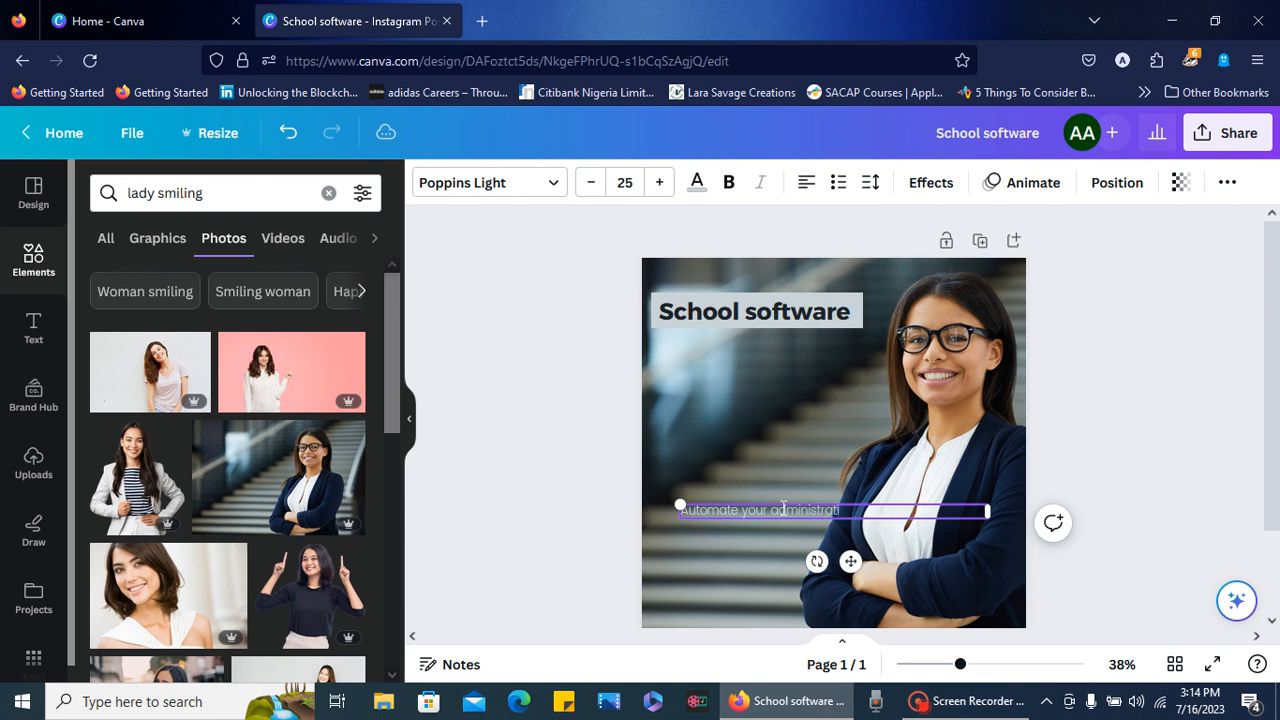
{"action": "type", "text": "system"}
- Recolour the "Automate your administration system" line with the darkest photo colour and shift it towards the page's left edge
{"action": "key", "text": "ctrl+a"}
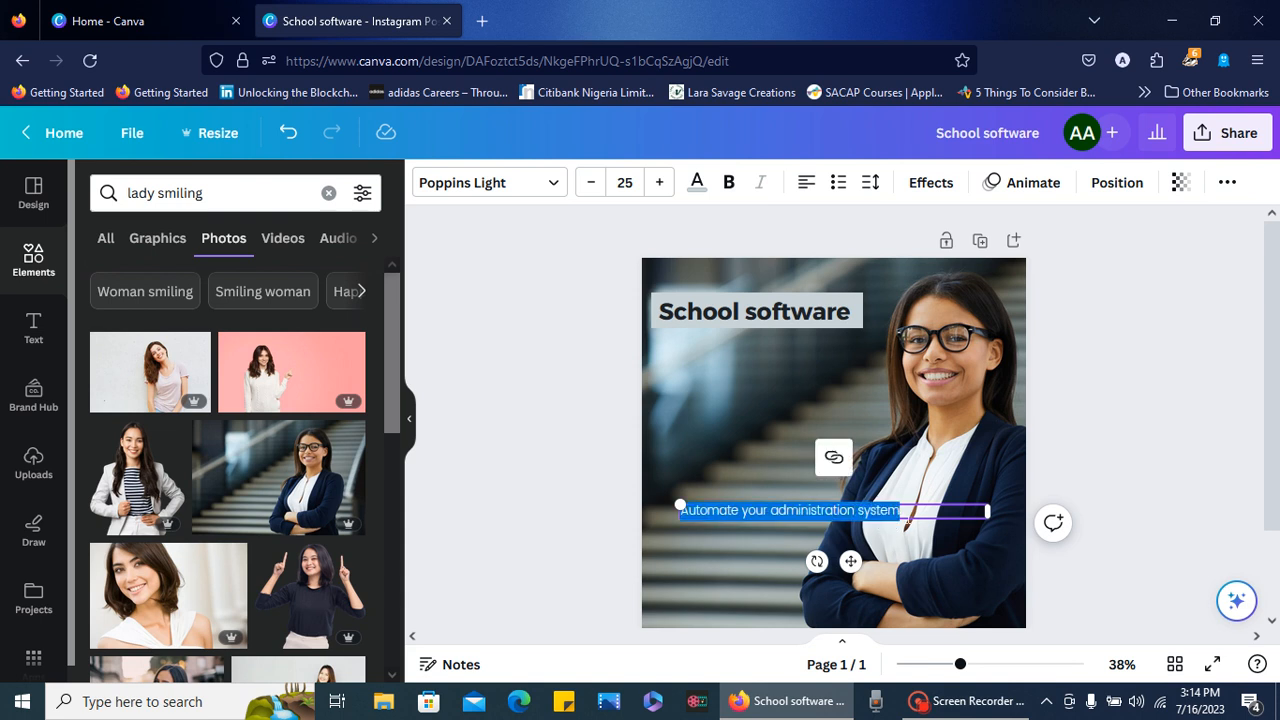
{"action": "left_click", "coordinate": [697, 185]}
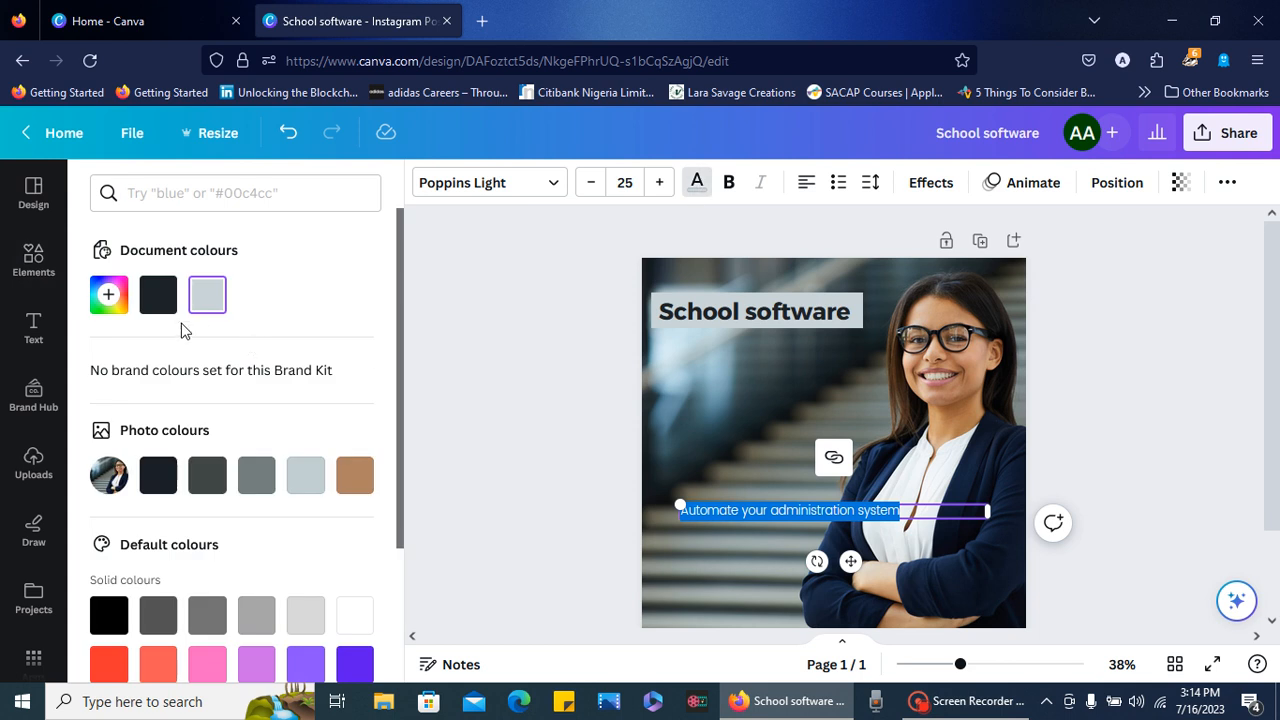
{"action": "left_click", "coordinate": [157, 478]}
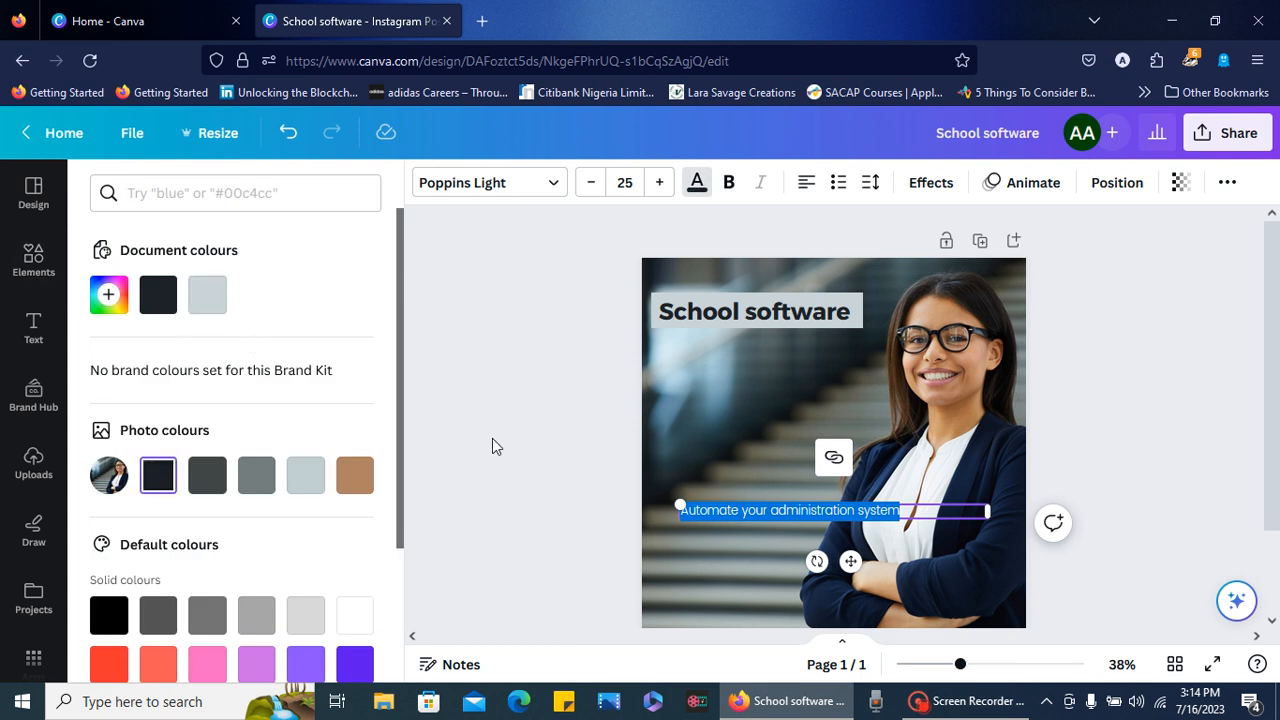
{"action": "left_click", "coordinate": [1077, 391]}
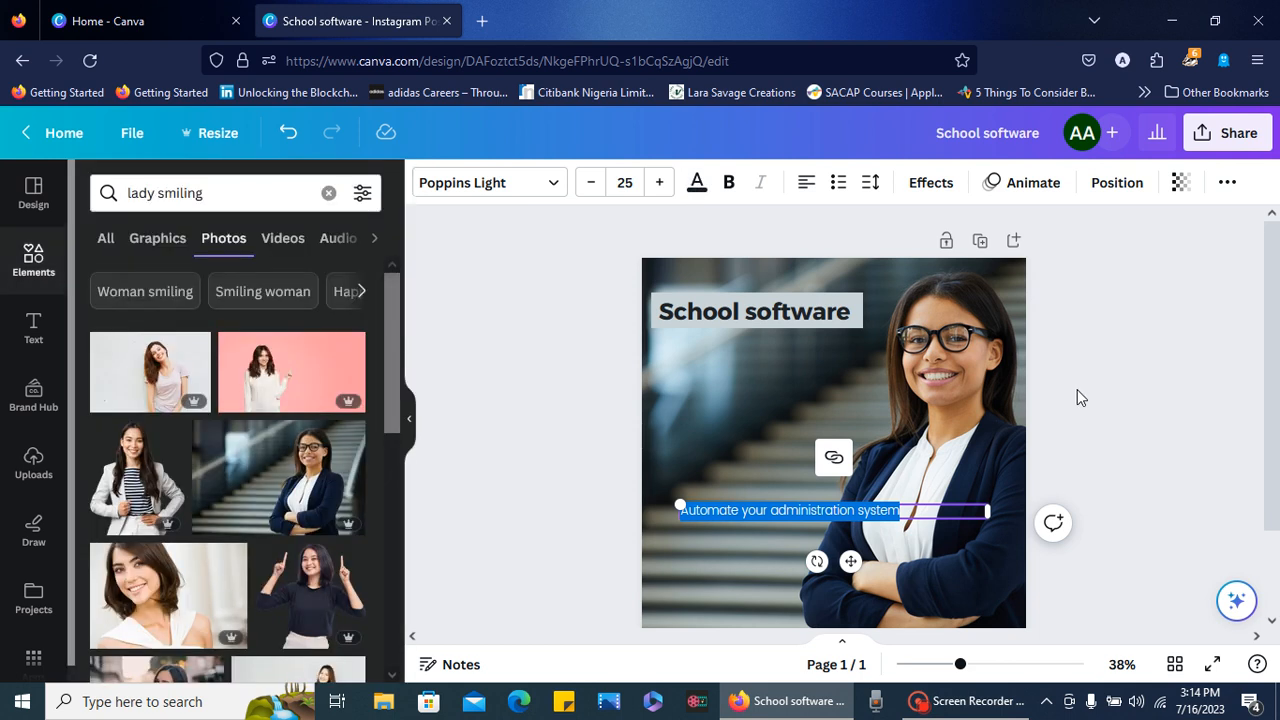
{"action": "left_click", "coordinate": [1077, 391]}
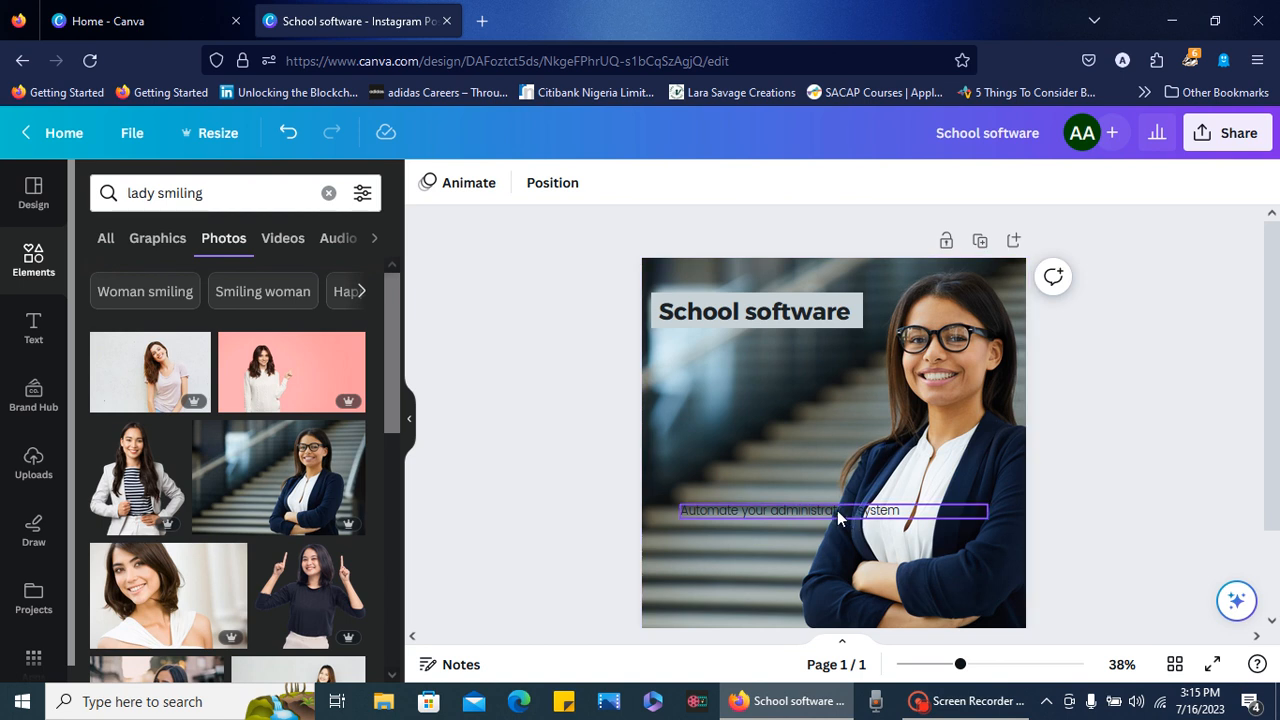
{"action": "left_click_drag", "start_coordinate": [850, 516], "coordinate": [821, 508]}
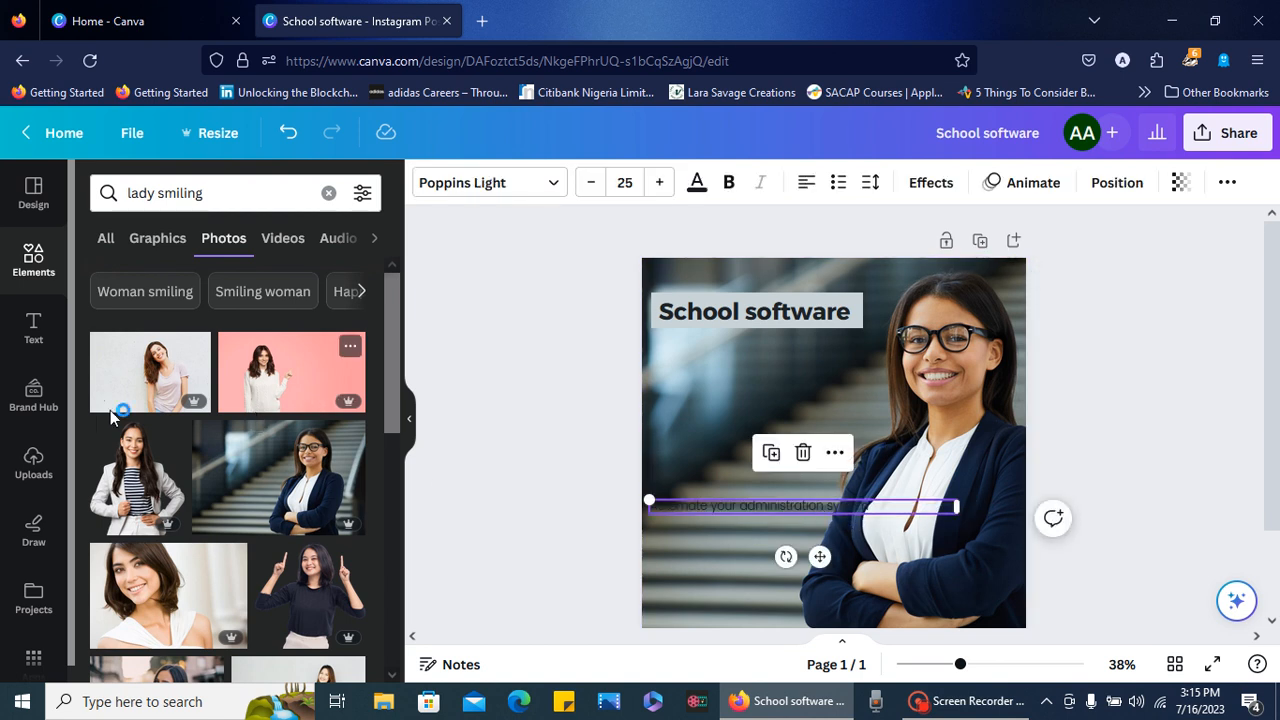
- Add the ChoiceCloud logo on a white background from the uploaded images to the page
{"action": "left_click", "coordinate": [44, 456]}
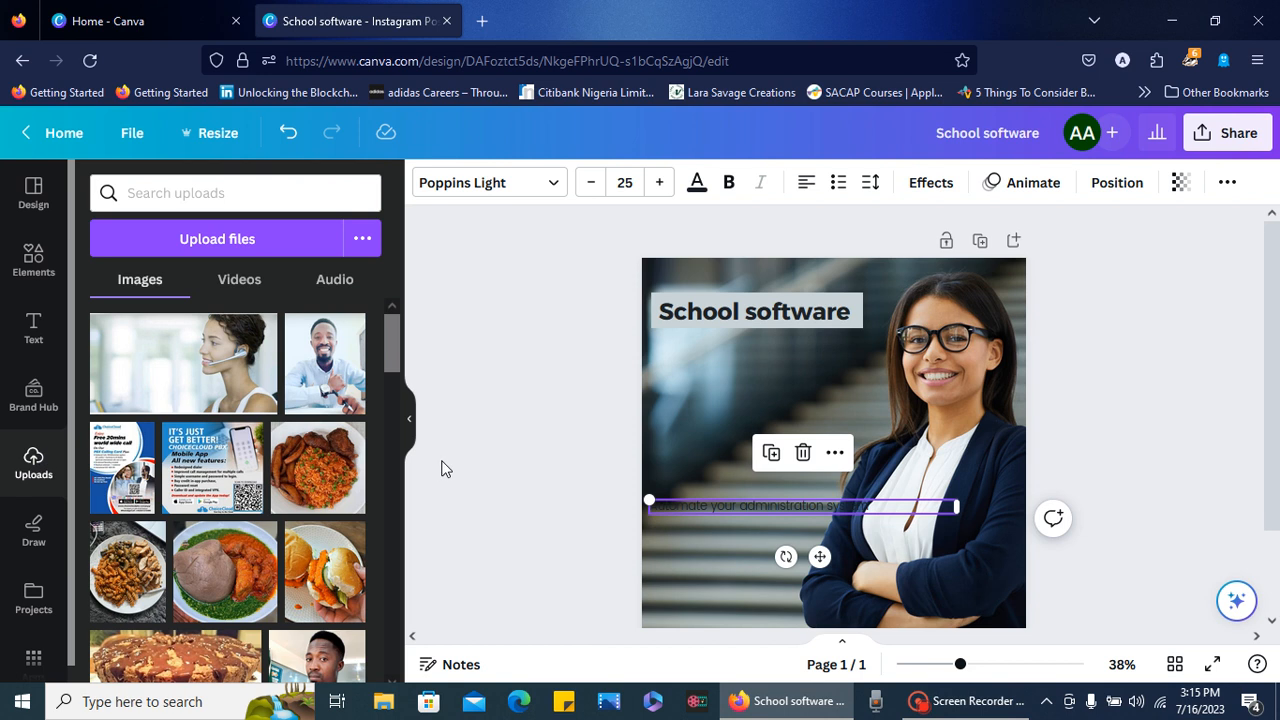
{"action": "scroll", "coordinate": [385, 566], "scroll_direction": "down", "scroll_amount": 10}
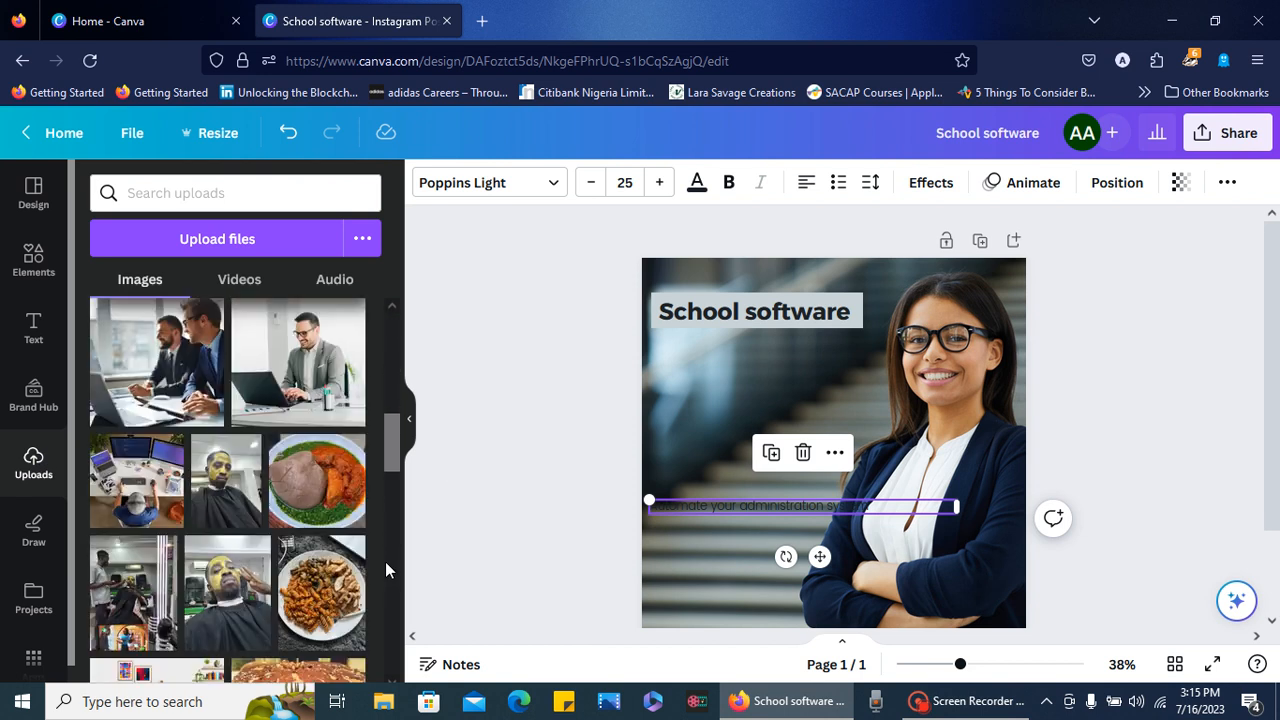
{"action": "scroll", "coordinate": [385, 561], "scroll_direction": "down", "scroll_amount": 10}
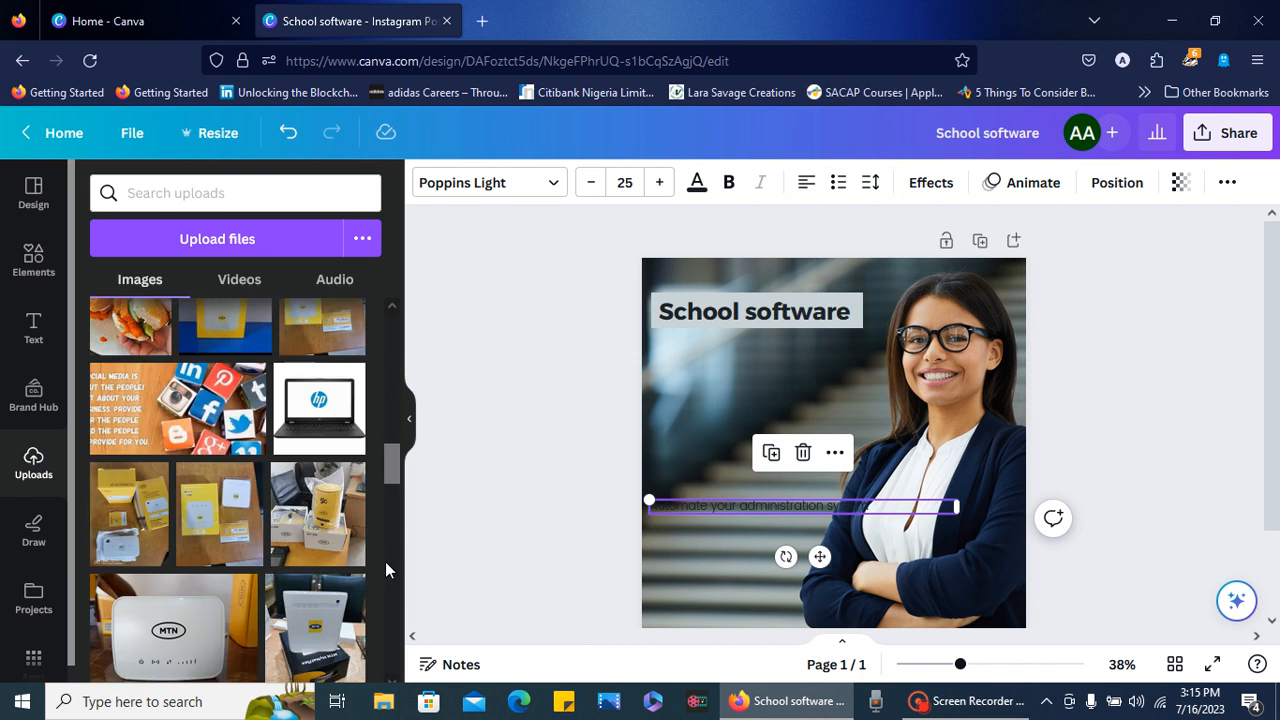
{"action": "scroll", "coordinate": [391, 578], "scroll_direction": "down", "scroll_amount": 10}
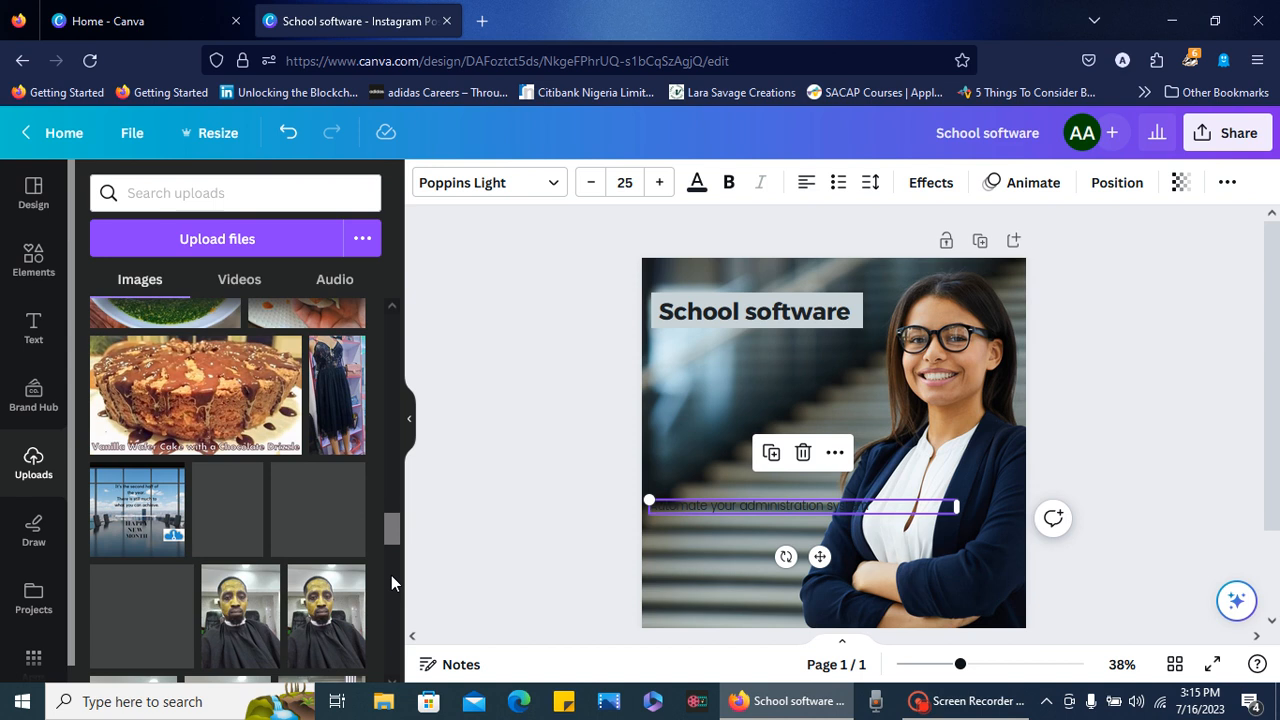
{"action": "scroll", "coordinate": [393, 584], "scroll_direction": "down", "scroll_amount": 5}
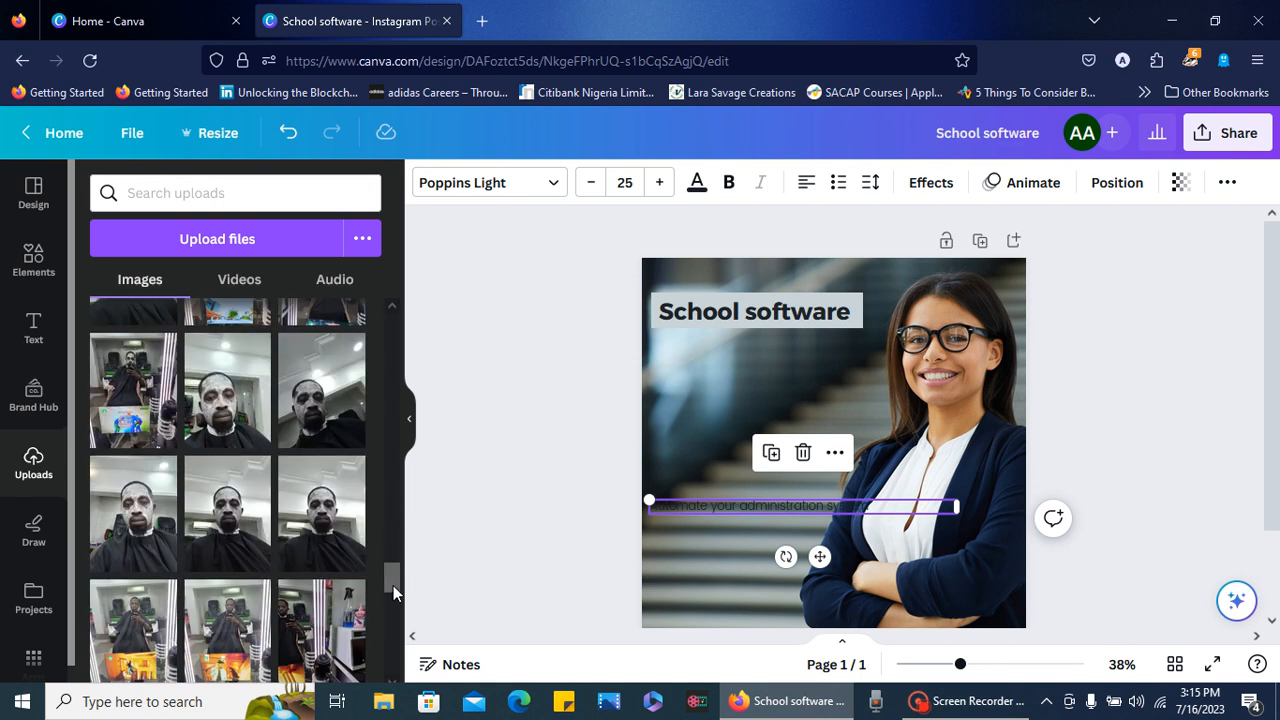
{"action": "scroll", "coordinate": [393, 616], "scroll_direction": "down", "scroll_amount": 10}
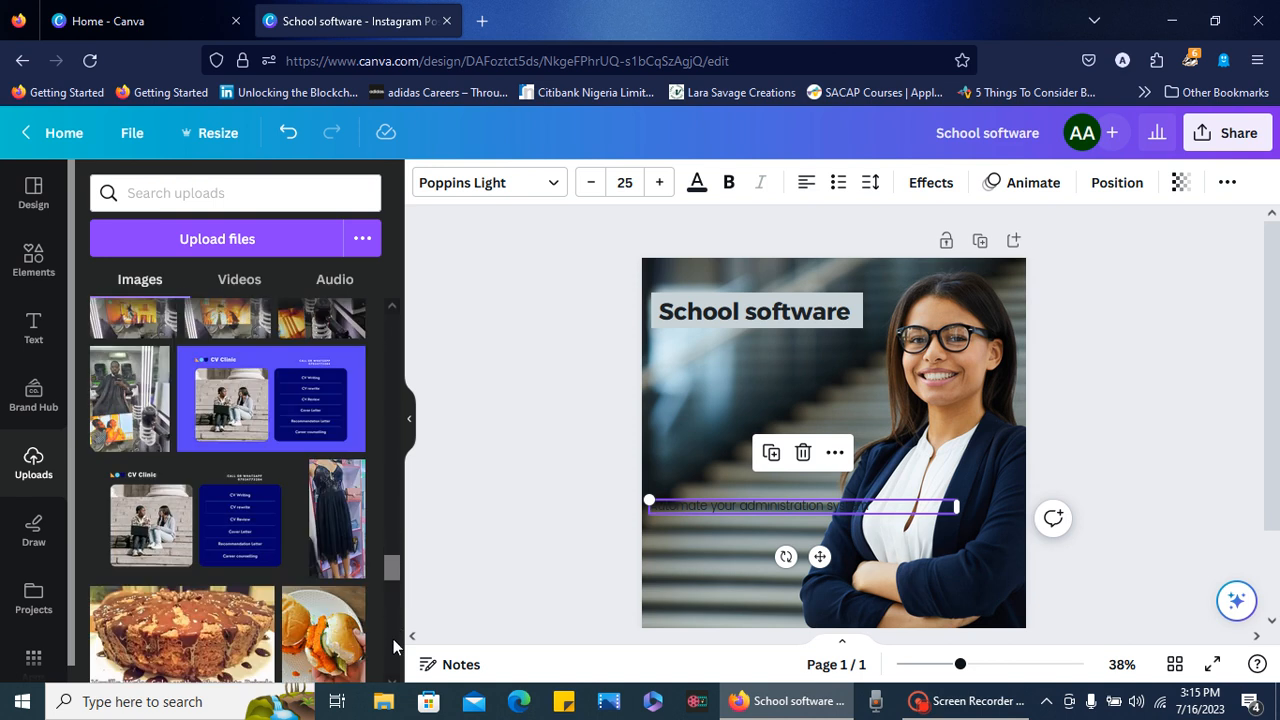
{"action": "scroll", "coordinate": [393, 640], "scroll_direction": "down", "scroll_amount": 5}
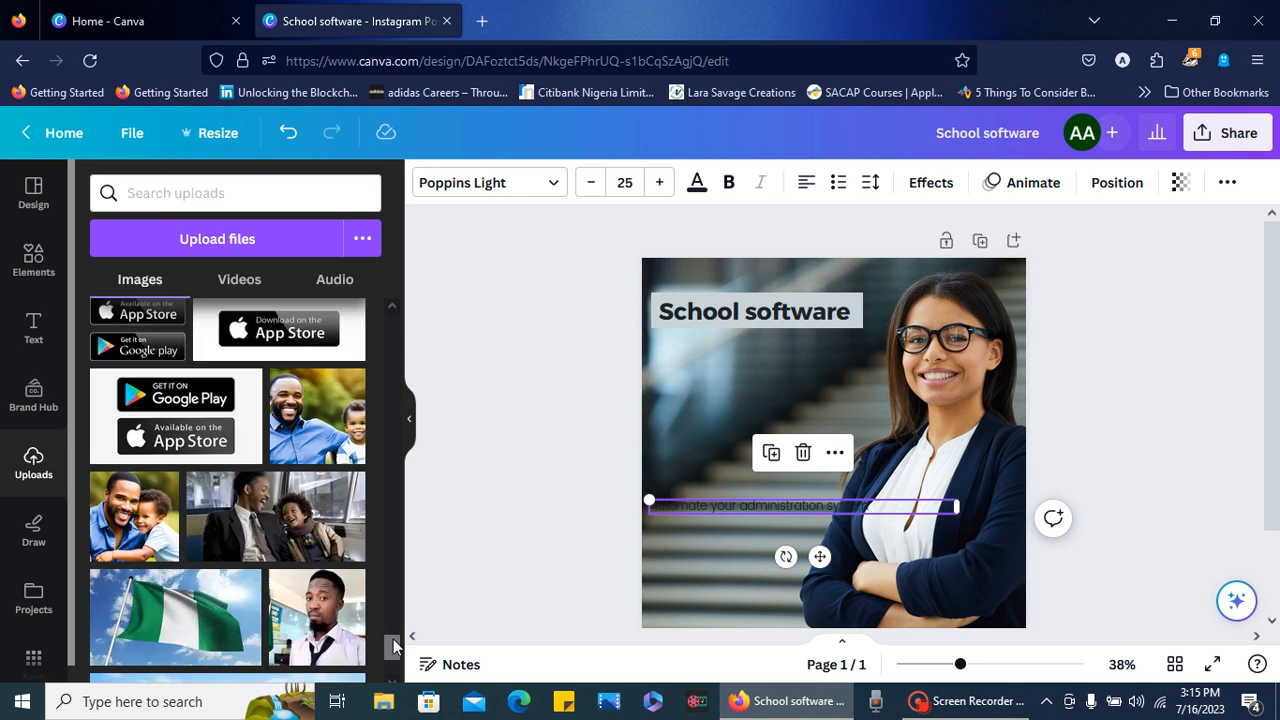
{"action": "scroll", "coordinate": [394, 665], "scroll_direction": "down", "scroll_amount": 3}
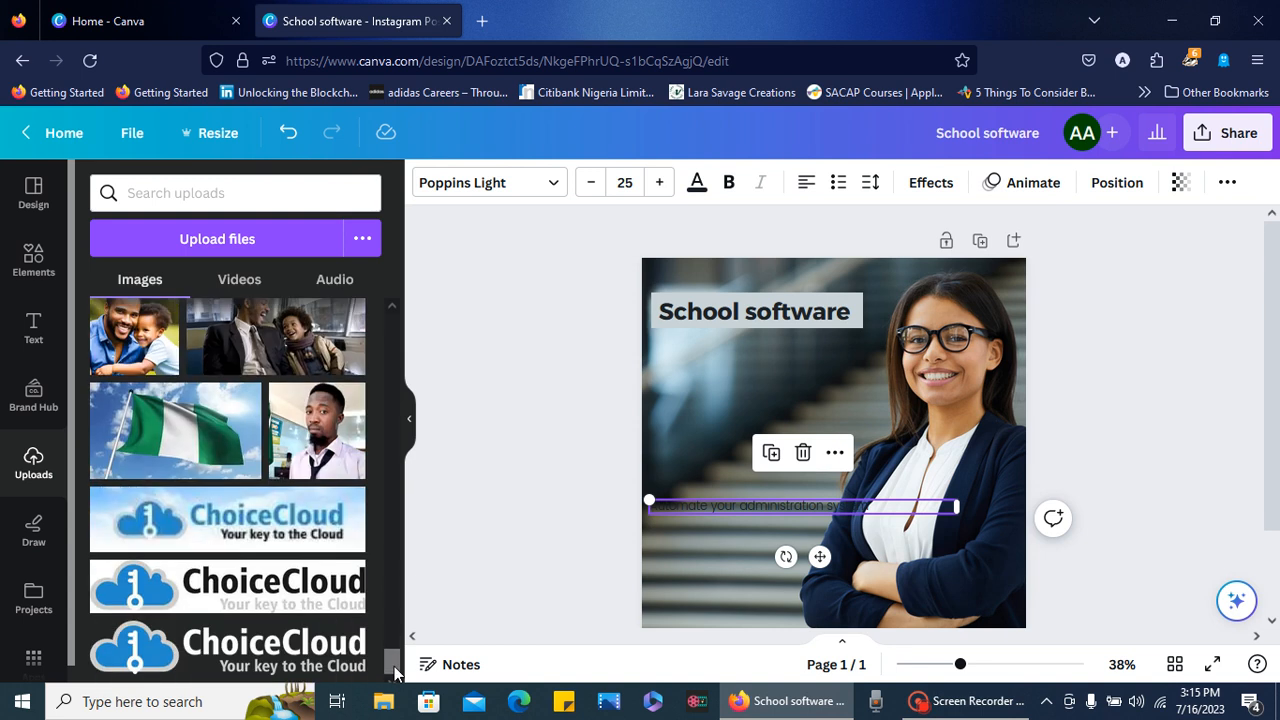
{"action": "left_click", "coordinate": [250, 580]}
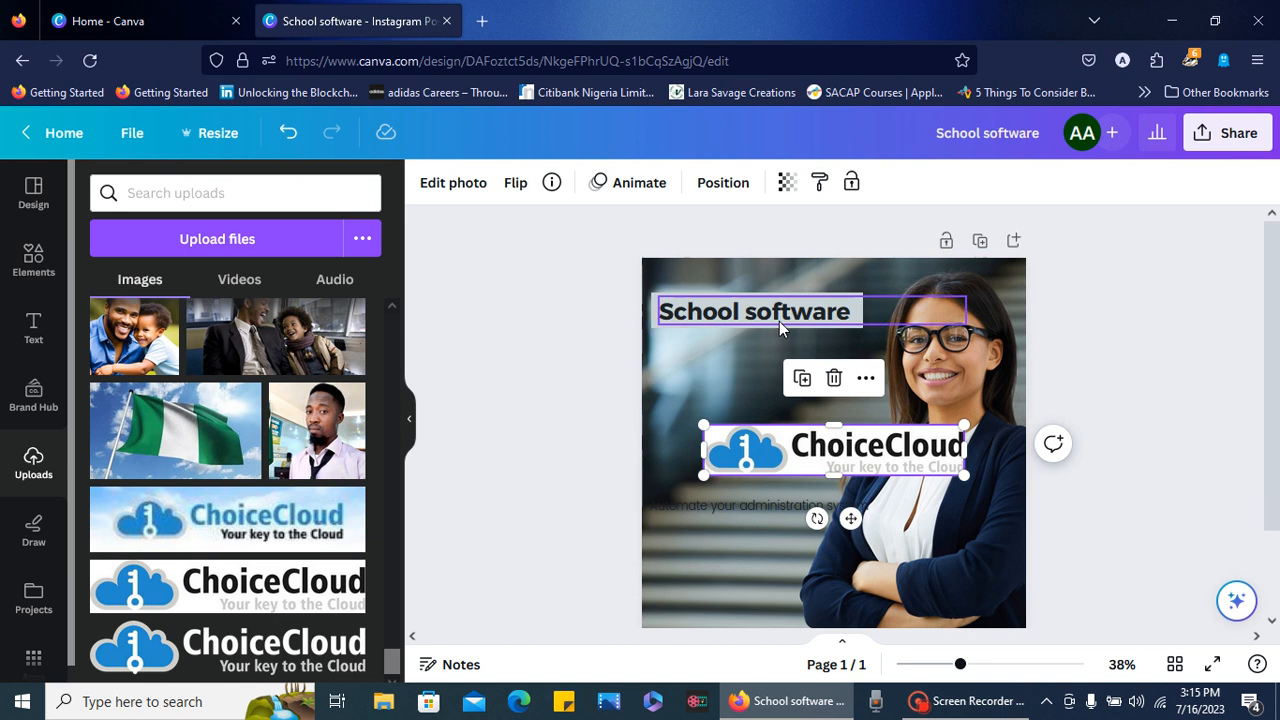
- Lower the heading to make room, place the ChoiceCloud logo in the page's top-left corner and shrink it slightly
{"action": "left_click_drag", "start_coordinate": [779, 321], "coordinate": [763, 406]}
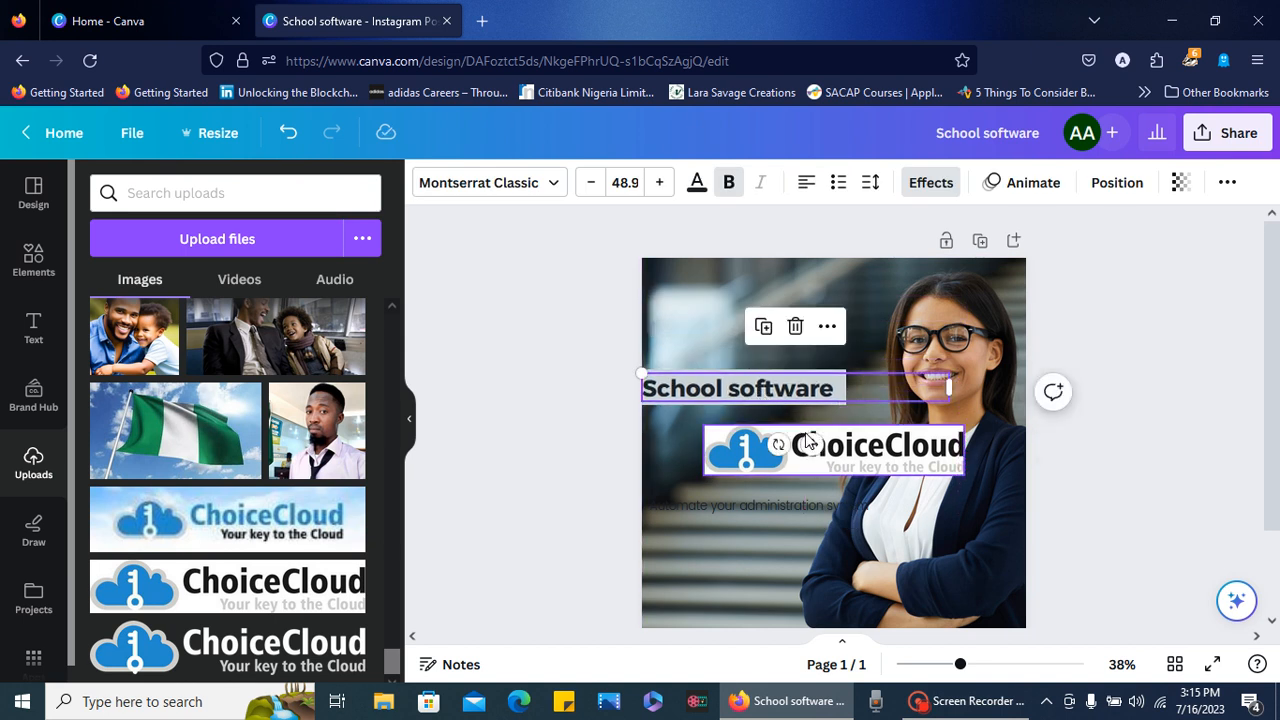
{"action": "left_click_drag", "start_coordinate": [808, 442], "coordinate": [829, 264]}
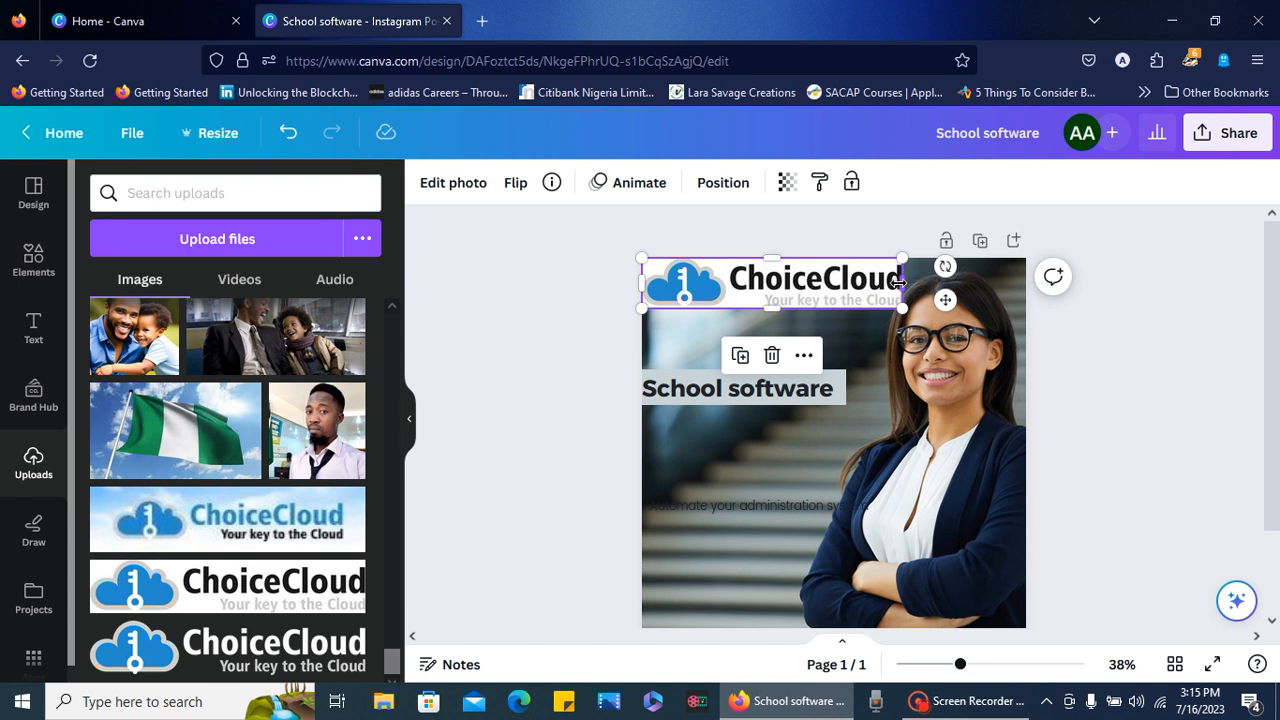
{"action": "left_click_drag", "start_coordinate": [899, 283], "coordinate": [869, 289]}
- Stack the "School software" heading just below the logo and the "Automate your administration system" line just below the heading
{"action": "left_click", "coordinate": [818, 390]}
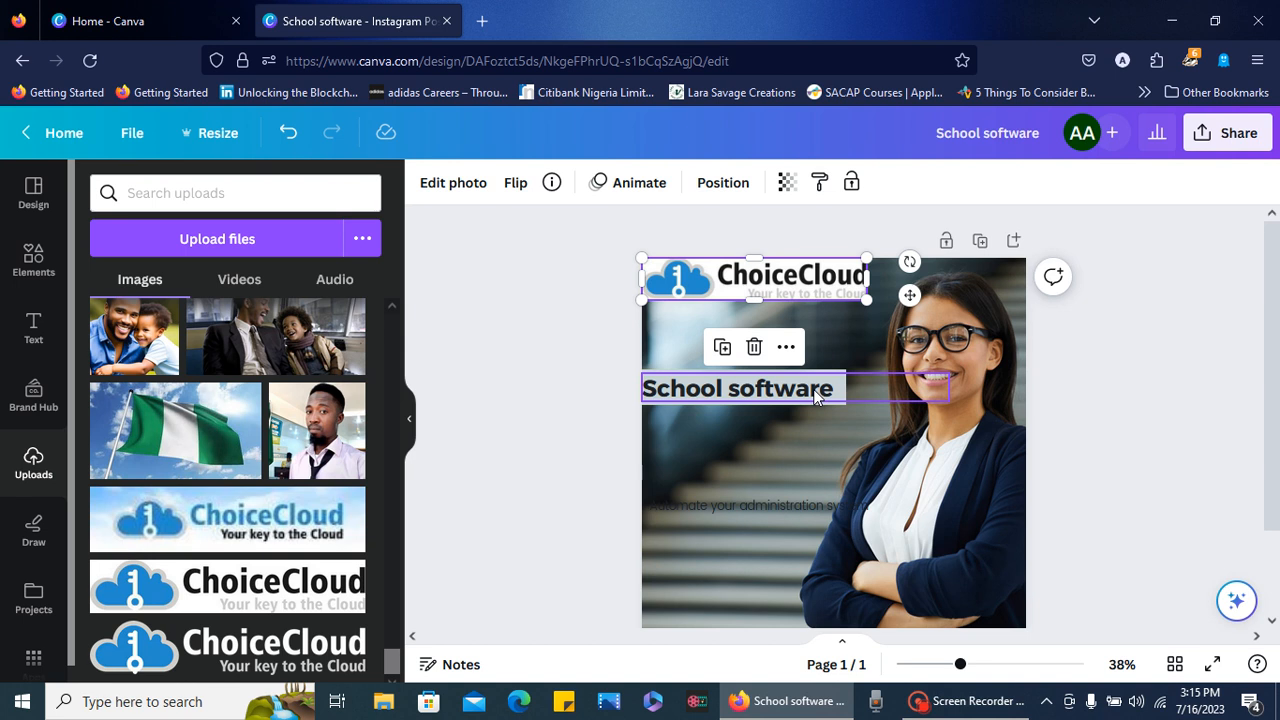
{"action": "left_click_drag", "start_coordinate": [818, 390], "coordinate": [826, 344]}
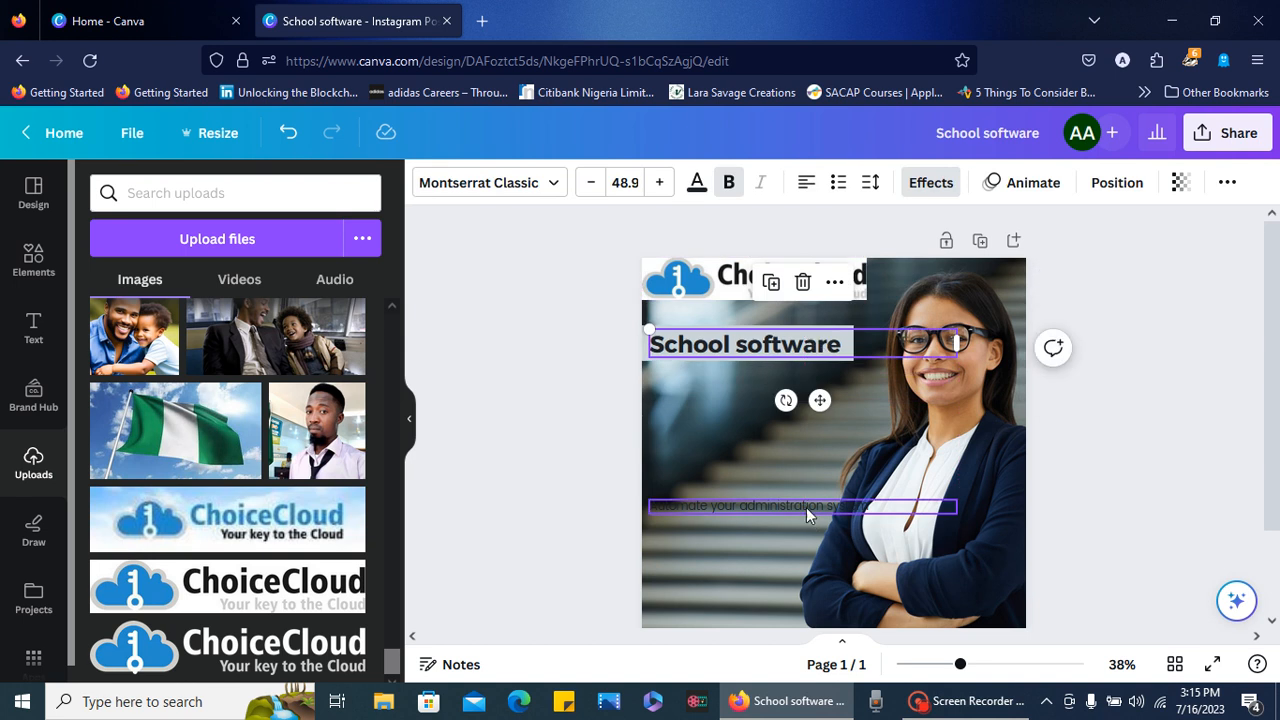
{"action": "left_click_drag", "start_coordinate": [806, 507], "coordinate": [806, 395]}
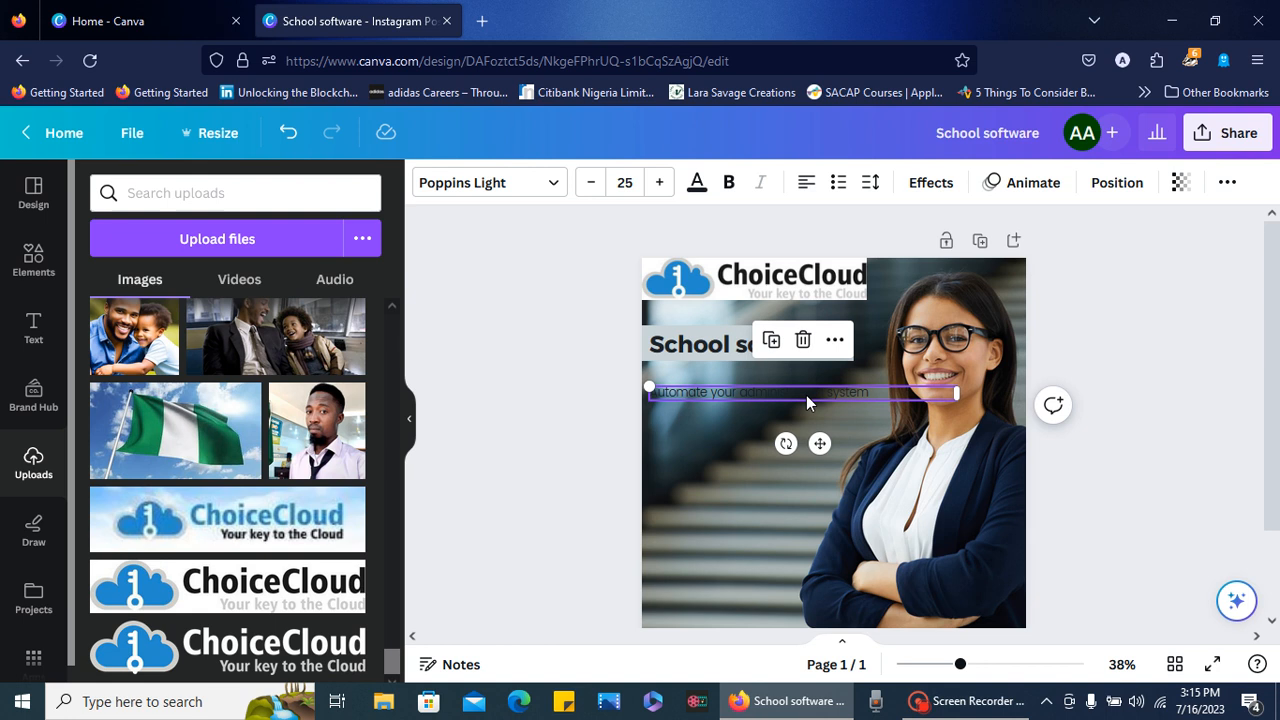
- Insert "school" before "administration" in the line under the heading and select the whole line
{"action": "double_click", "coordinate": [806, 395]}
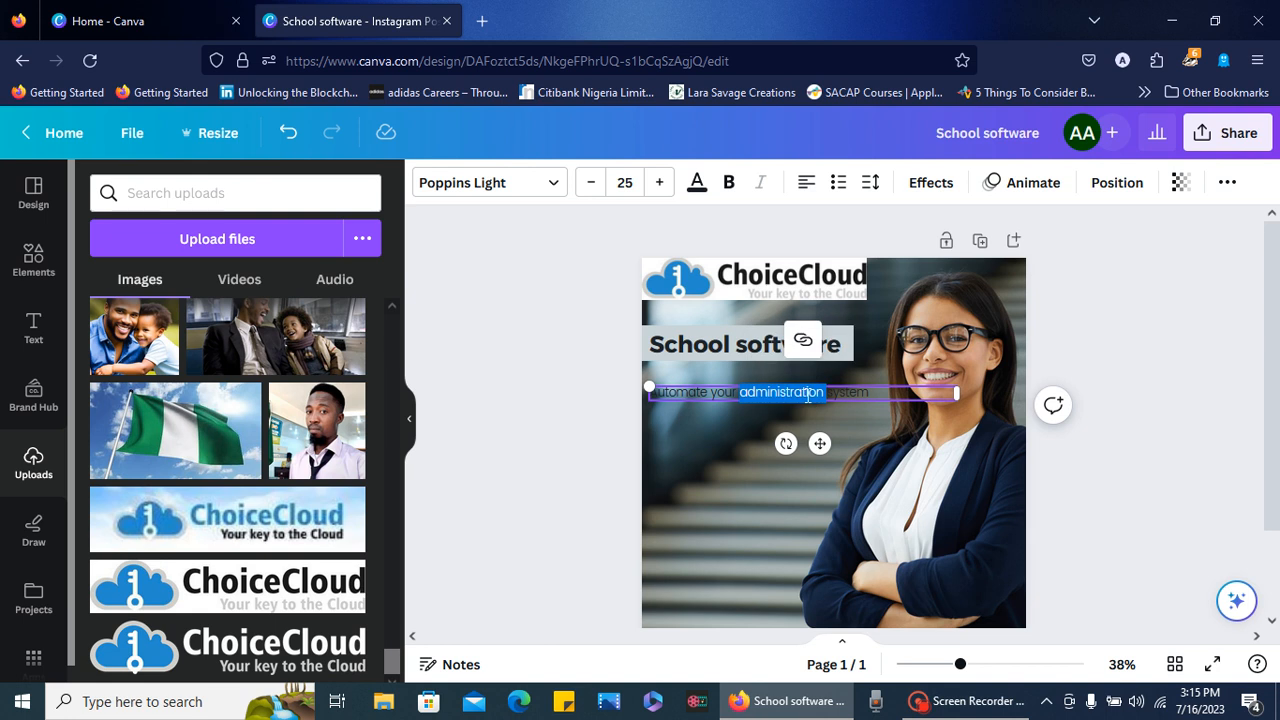
{"action": "triple_click", "coordinate": [866, 394]}
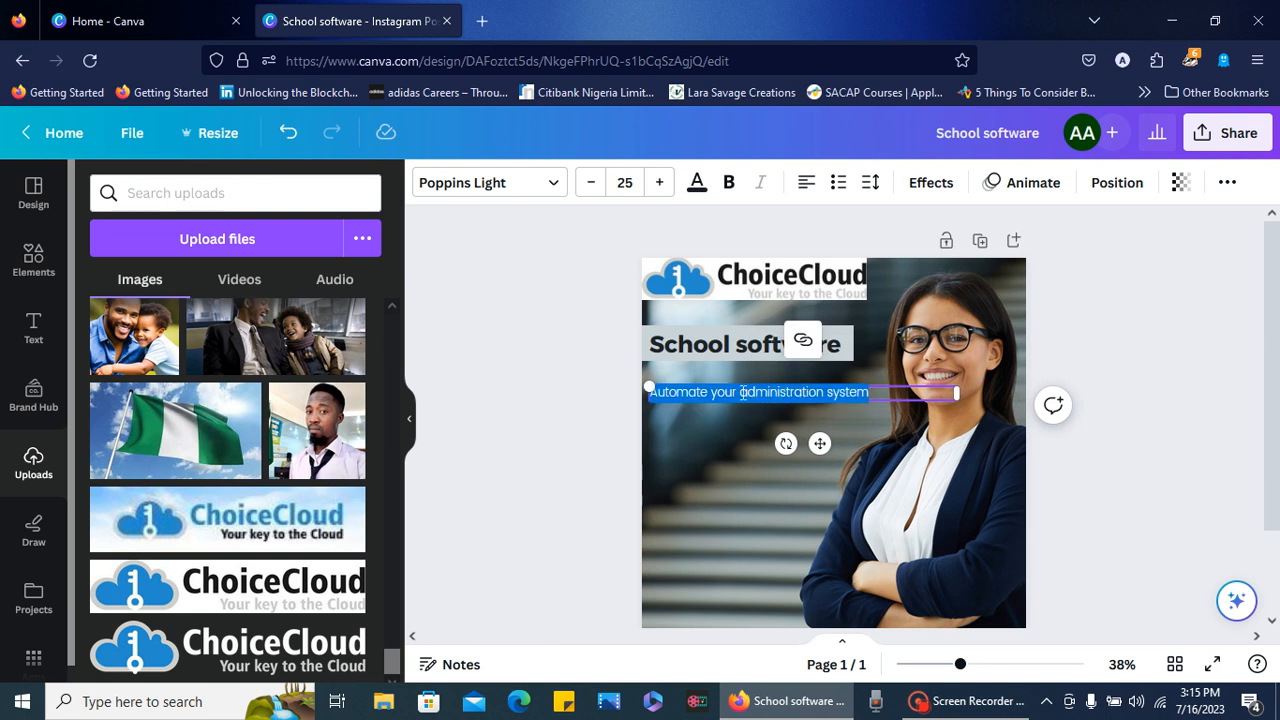
{"action": "left_click", "coordinate": [743, 392]}
{"action": "type", "text": "school"}
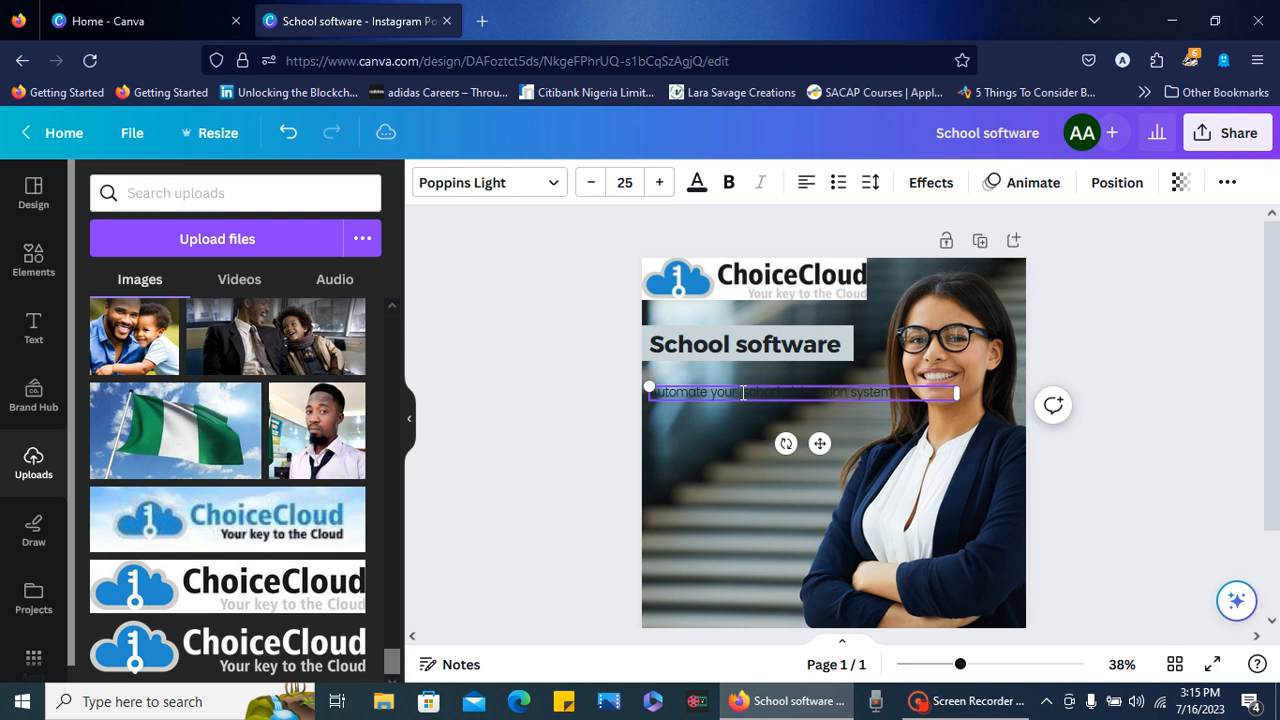
{"action": "triple_click", "coordinate": [901, 392]}
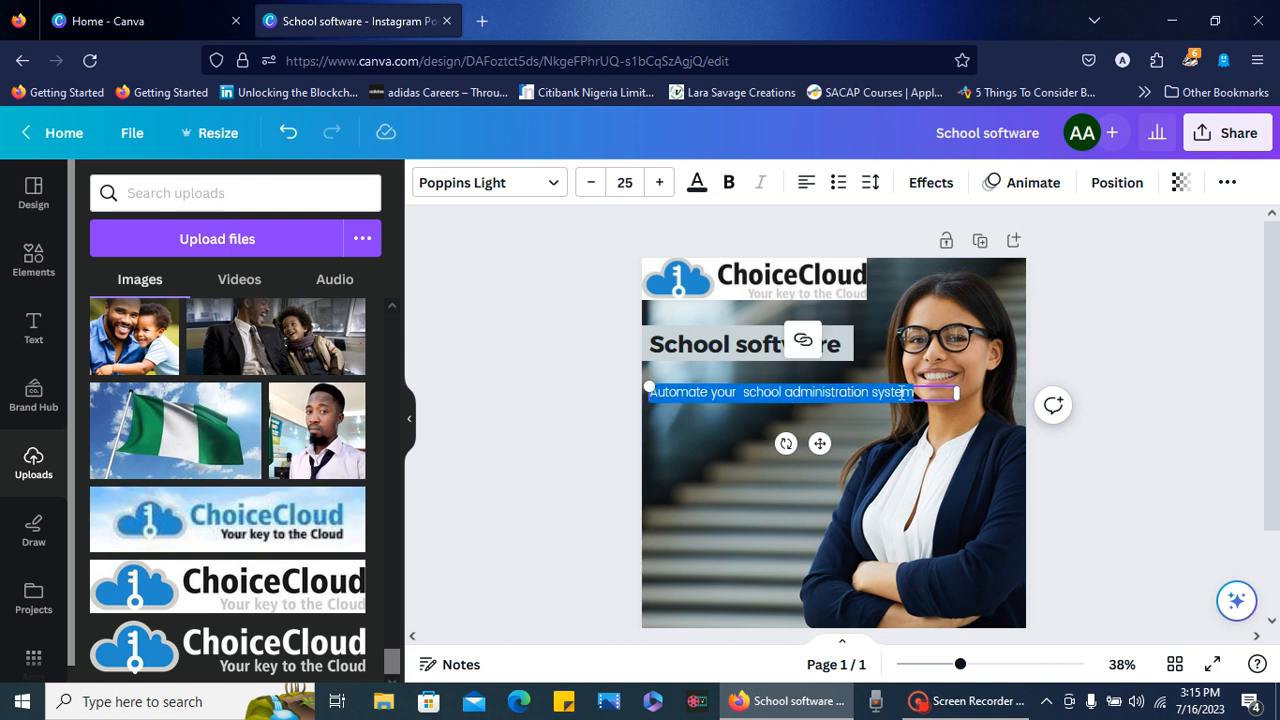
- Make the selected "Automate your school administration system" line red and bold
{"action": "left_click", "coordinate": [697, 185]}
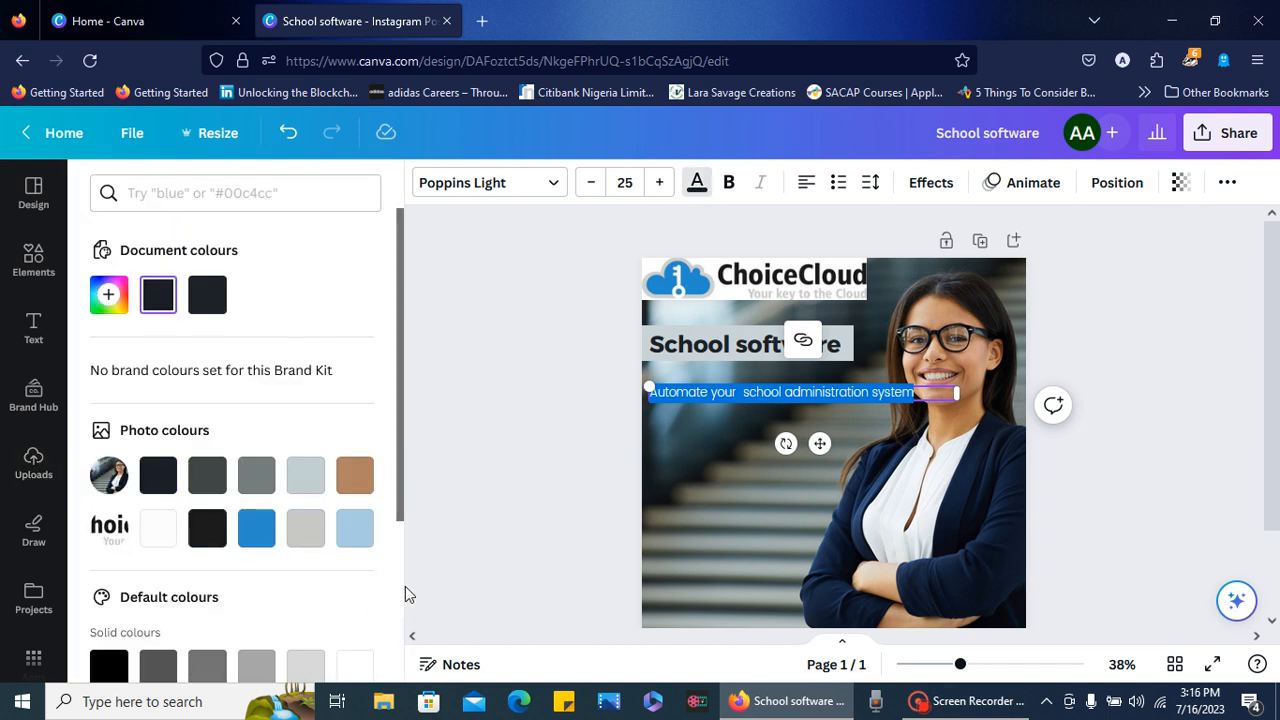
{"action": "scroll", "coordinate": [399, 580], "scroll_direction": "down", "scroll_amount": 3}
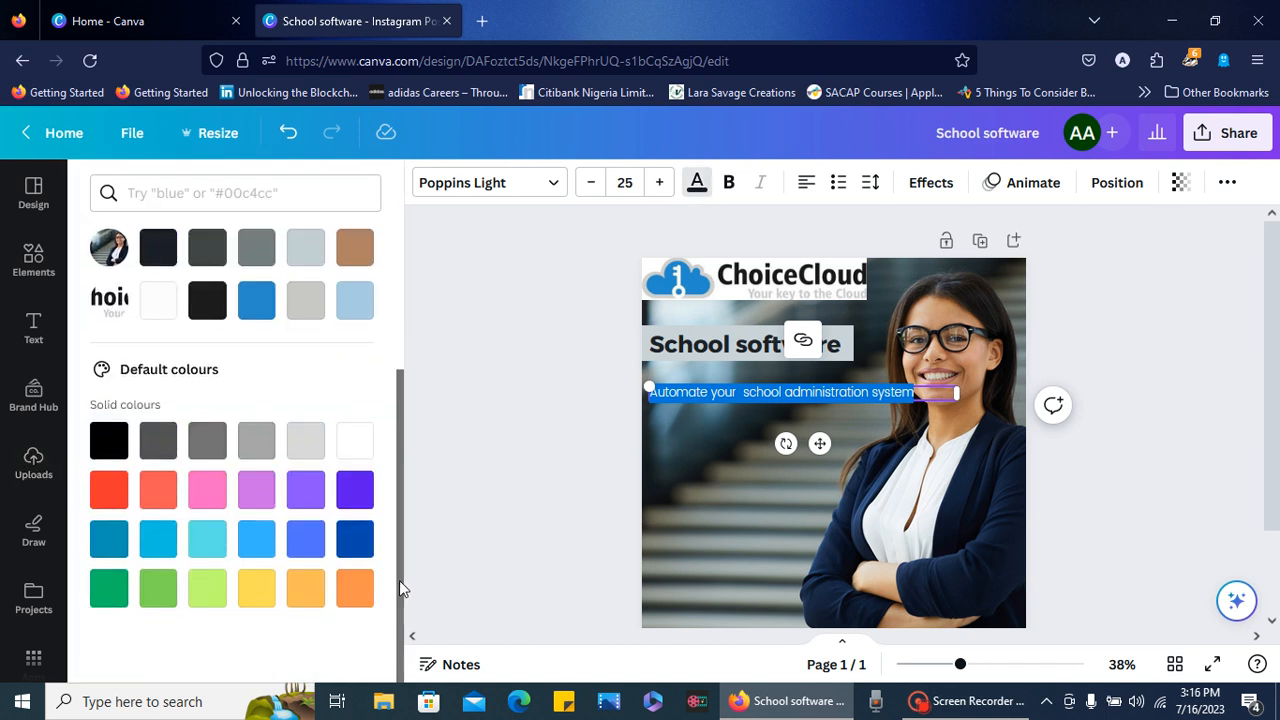
{"action": "left_click", "coordinate": [113, 497]}
{"action": "left_click", "coordinate": [731, 188]}
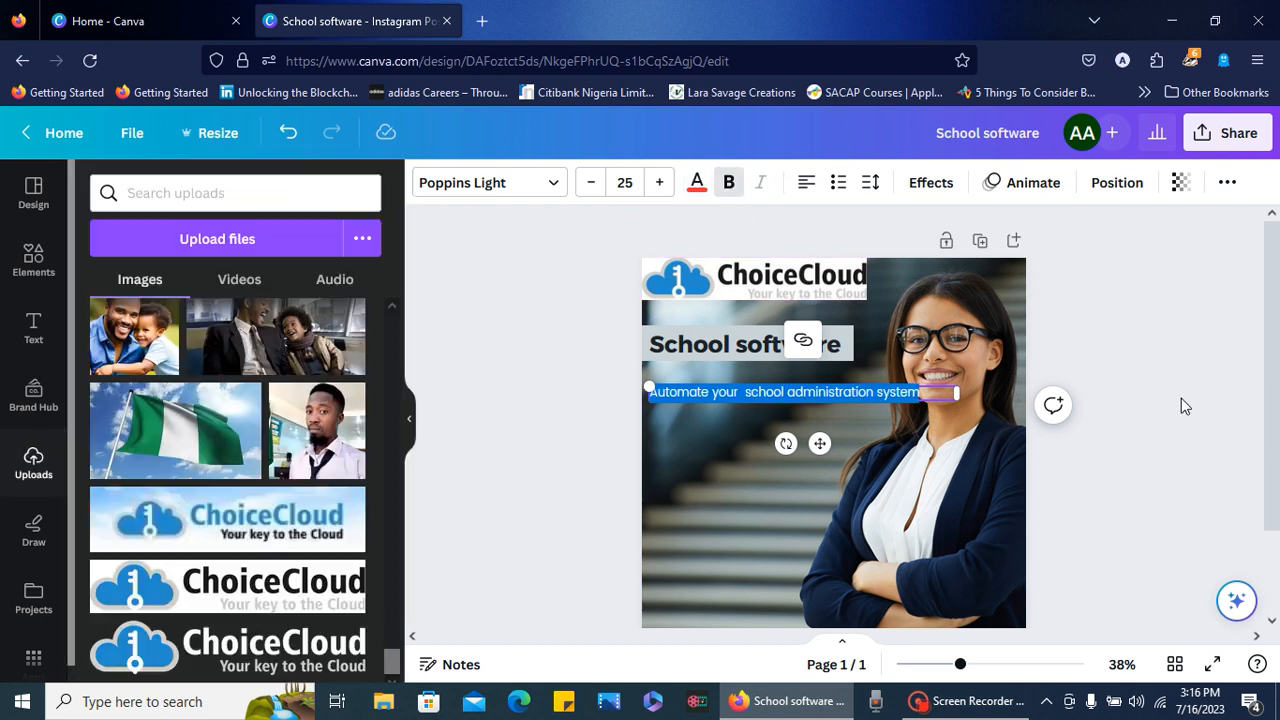
{"action": "left_click", "coordinate": [1181, 398]}
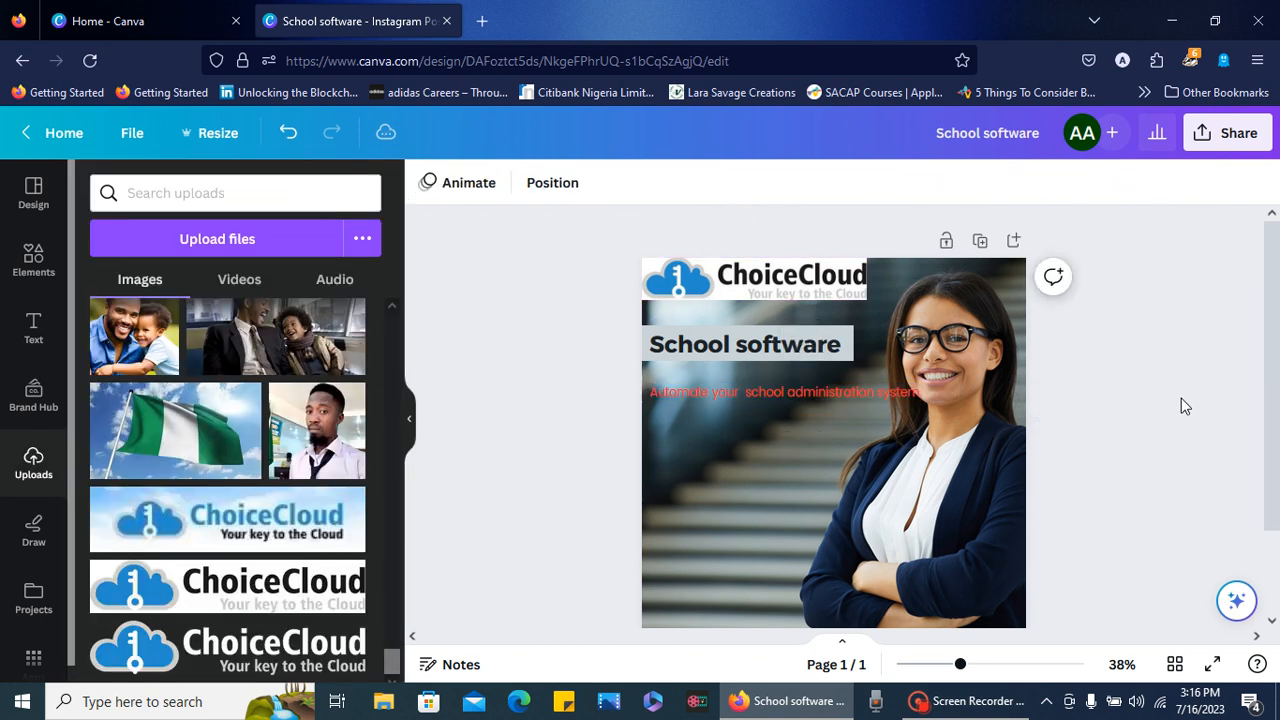
- Shift the red line under the heading to the page's left edge and reduce its font size to 23
{"action": "left_click", "coordinate": [908, 398]}
{"action": "left_click_drag", "start_coordinate": [906, 398], "coordinate": [893, 398]}
{"action": "left_click", "coordinate": [1116, 449]}
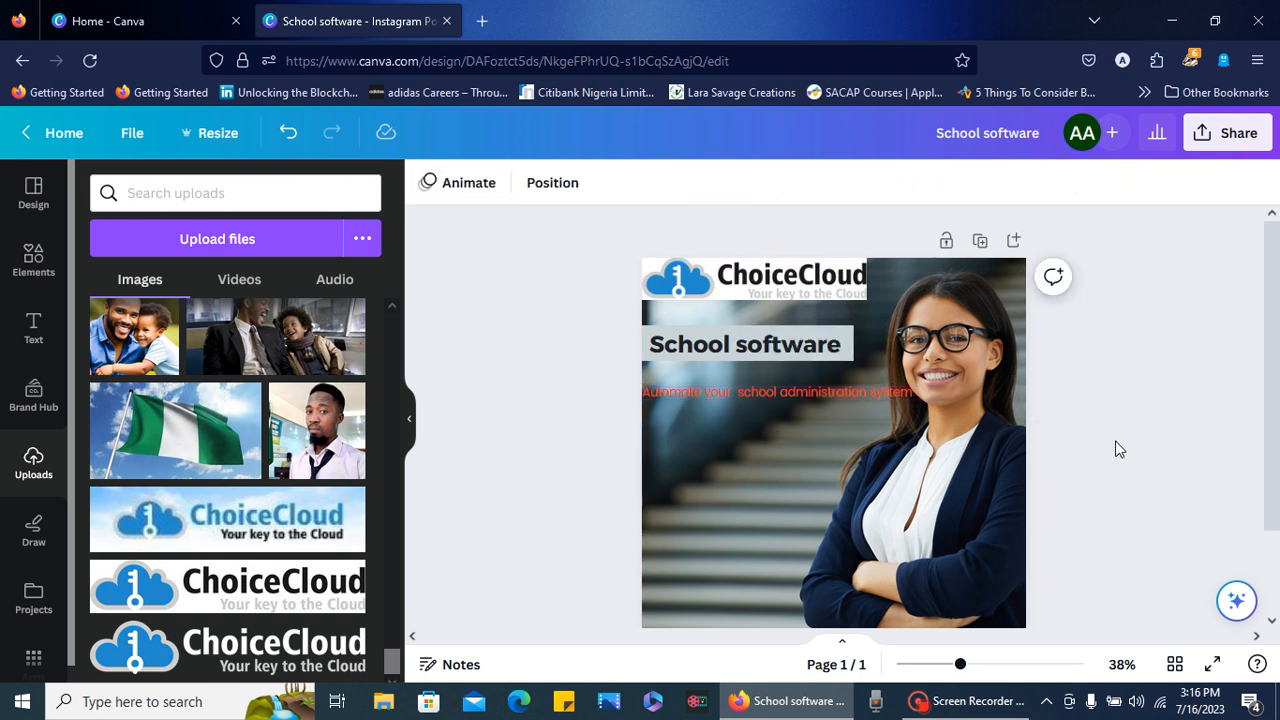
{"action": "left_click", "coordinate": [919, 397]}
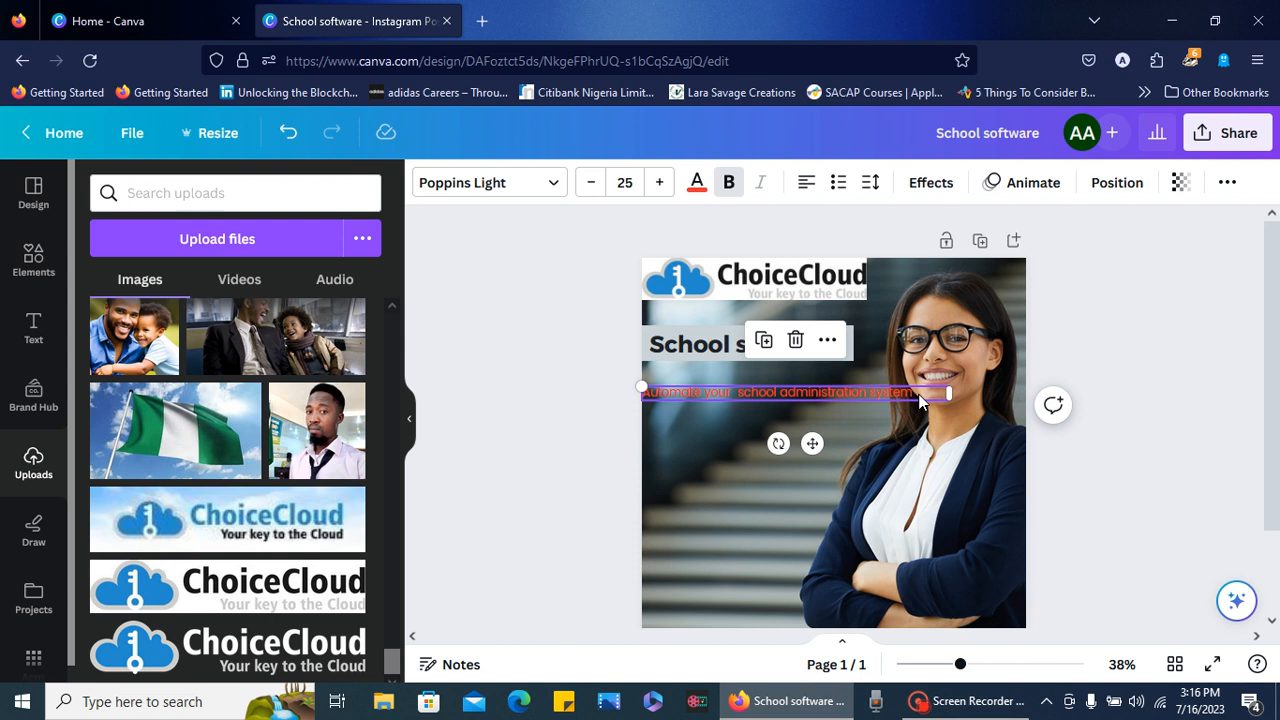
{"action": "left_click", "coordinate": [594, 185]}
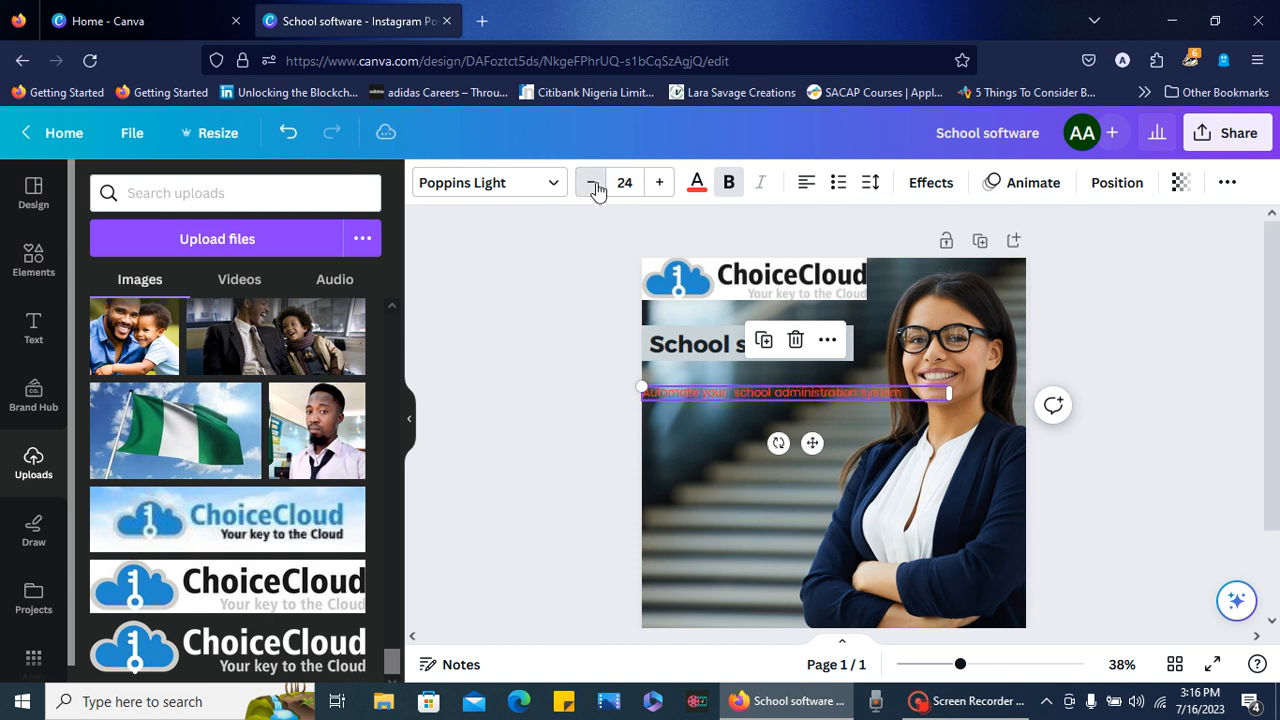
{"action": "left_click", "coordinate": [594, 188]}
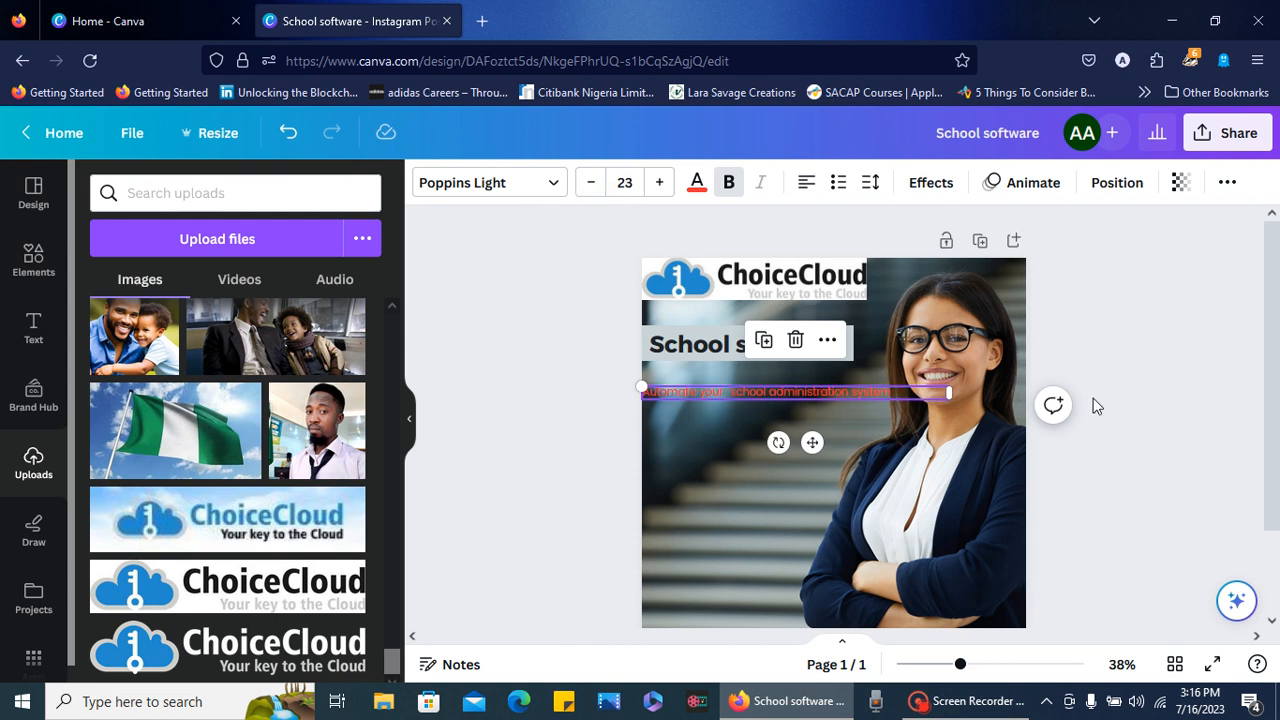
{"action": "left_click", "coordinate": [1114, 421]}
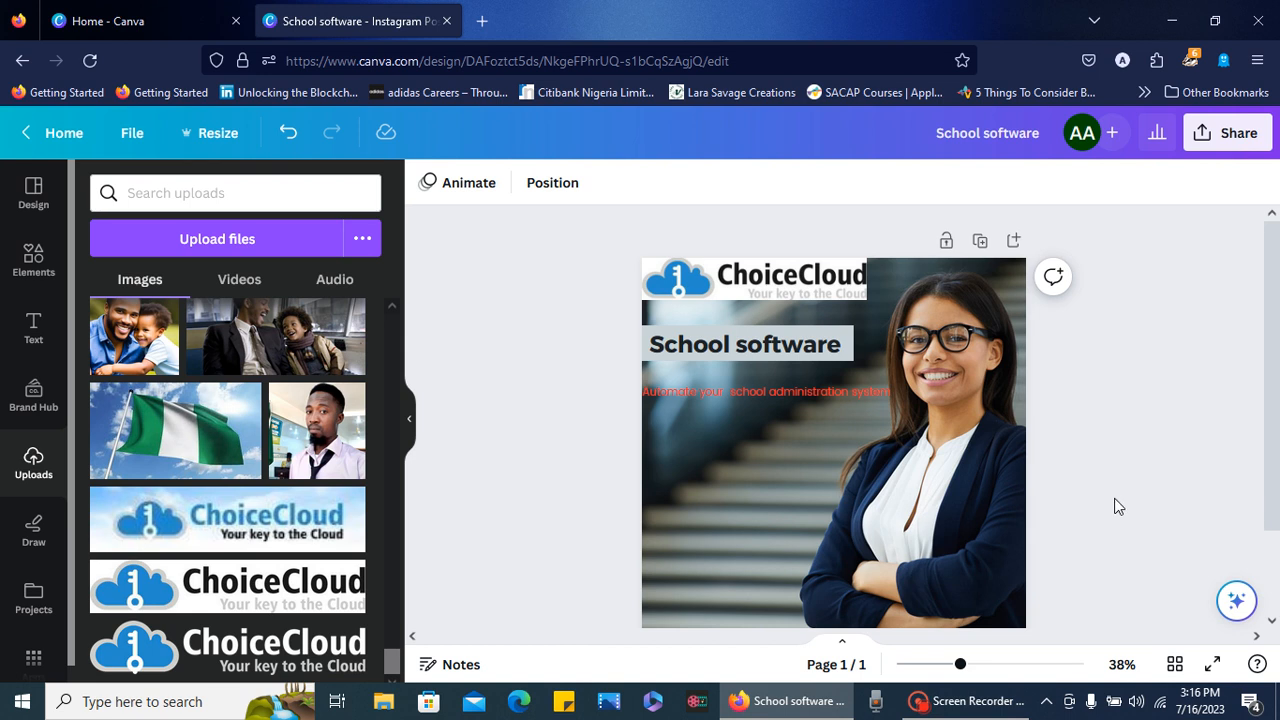
- Add a default body text box to the page below the red line and dismiss the disk cleanup notification
{"action": "left_click", "coordinate": [1272, 621]}
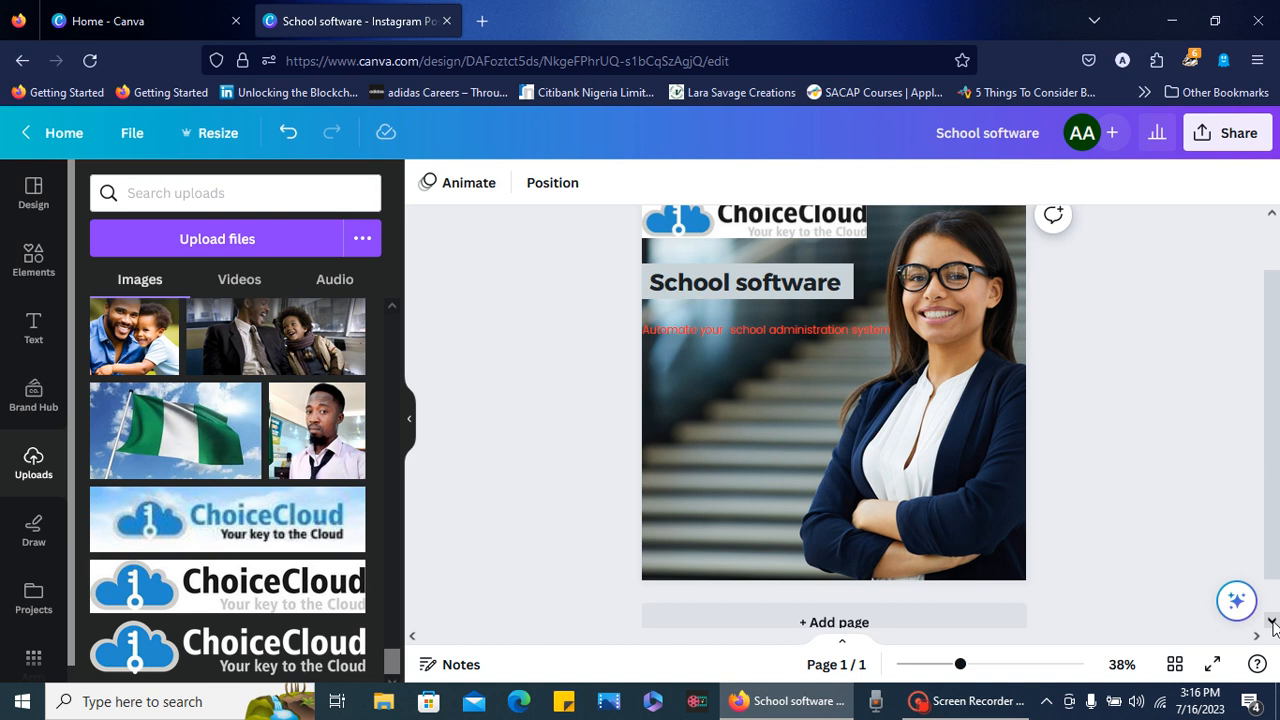
{"action": "left_click", "coordinate": [1272, 215]}
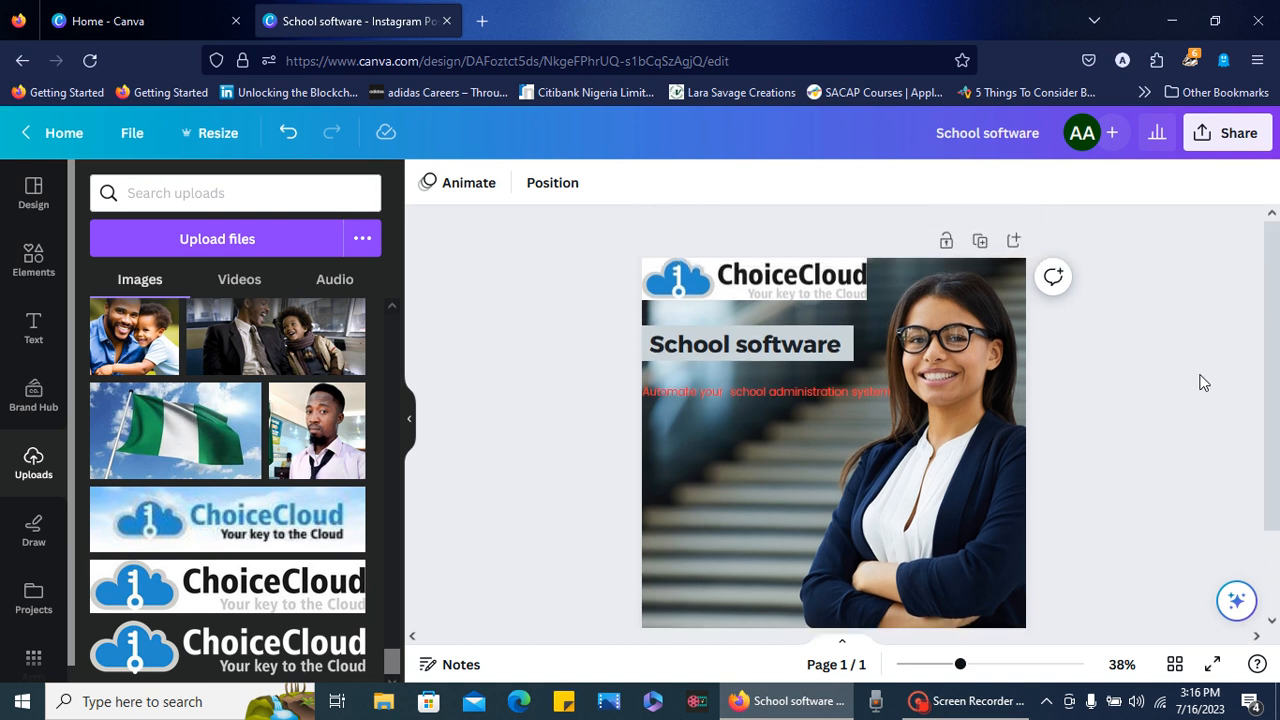
{"action": "left_click", "coordinate": [1272, 622]}
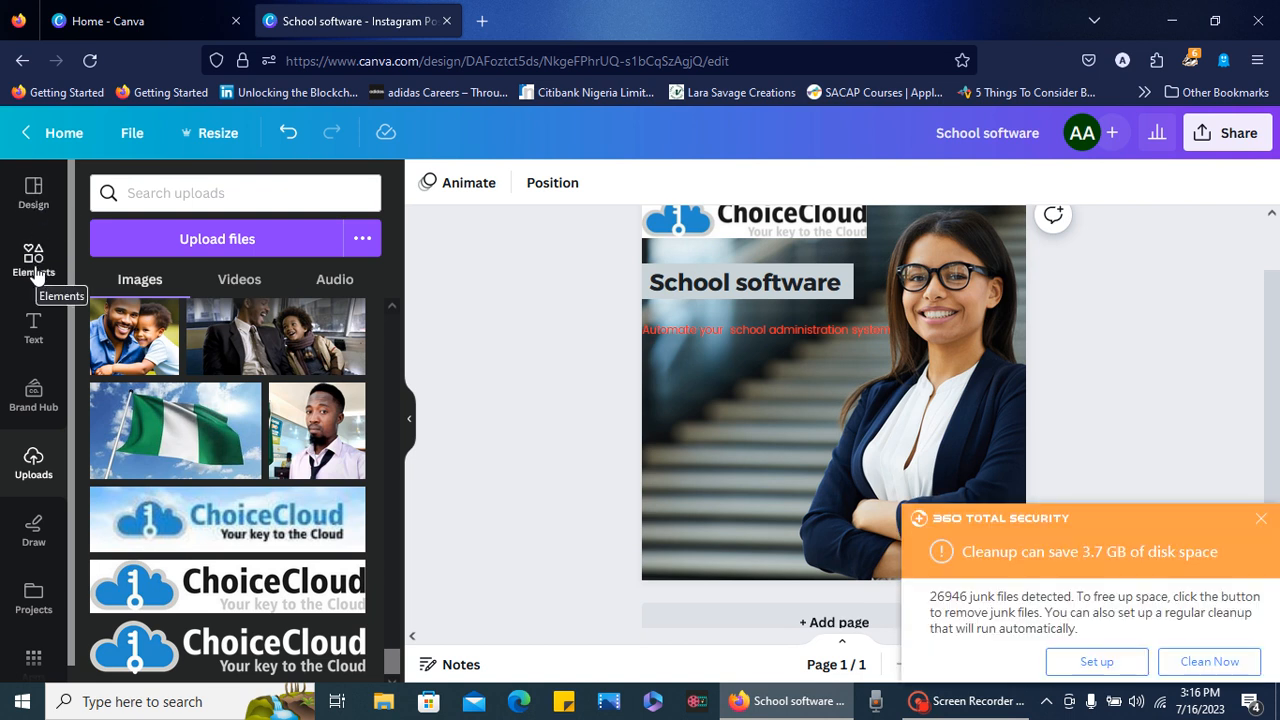
{"action": "left_click", "coordinate": [36, 340]}
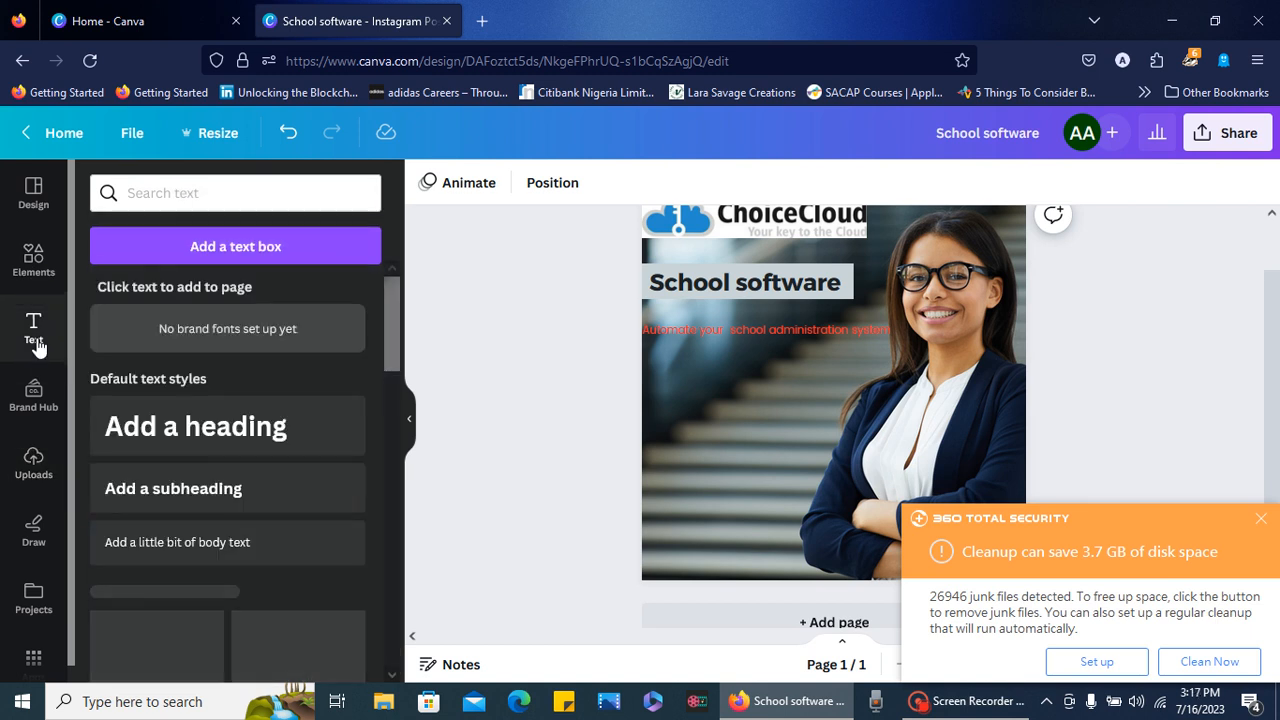
{"action": "left_click", "coordinate": [173, 543]}
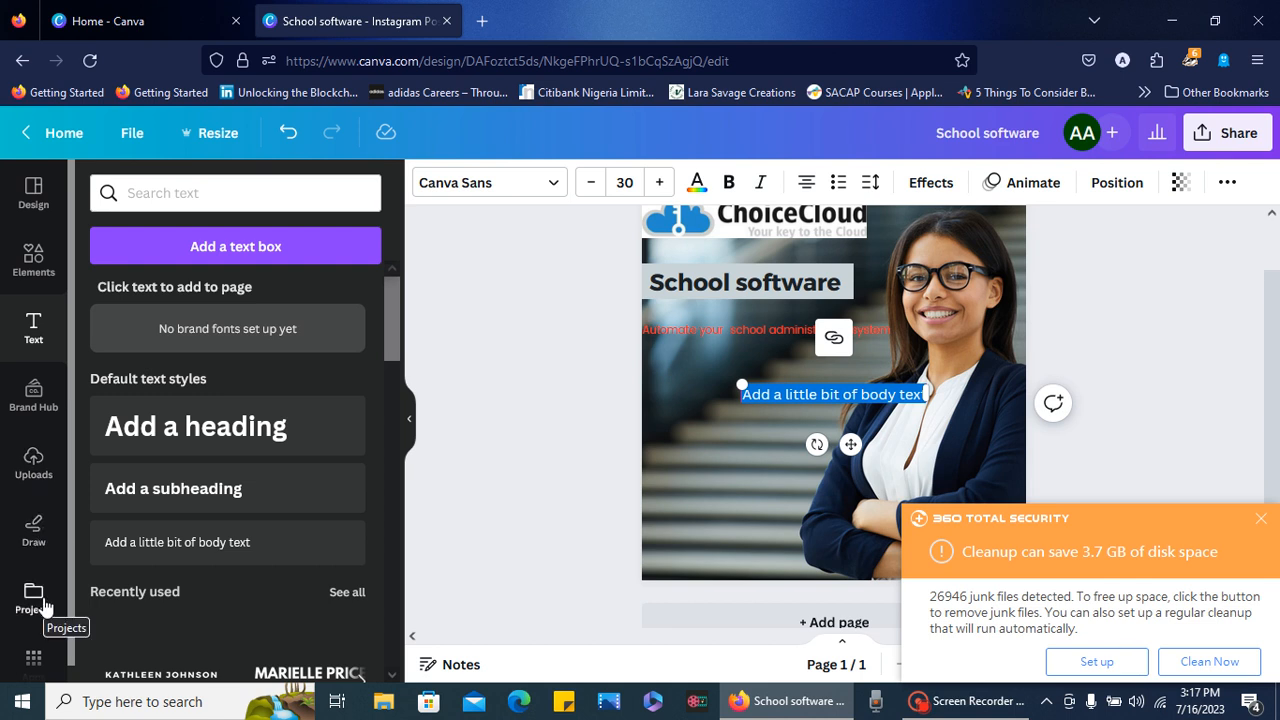
{"action": "left_click", "coordinate": [1260, 519]}
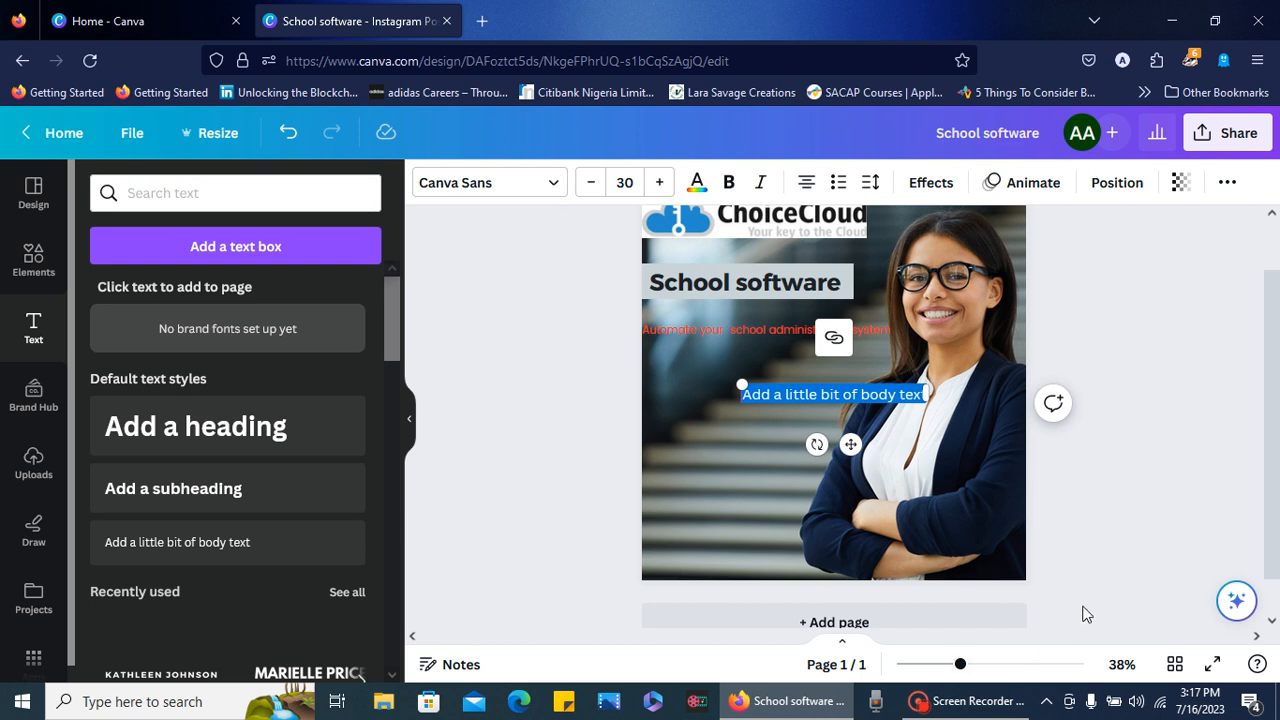
{"action": "mouse_move", "coordinate": [1000, 697]}
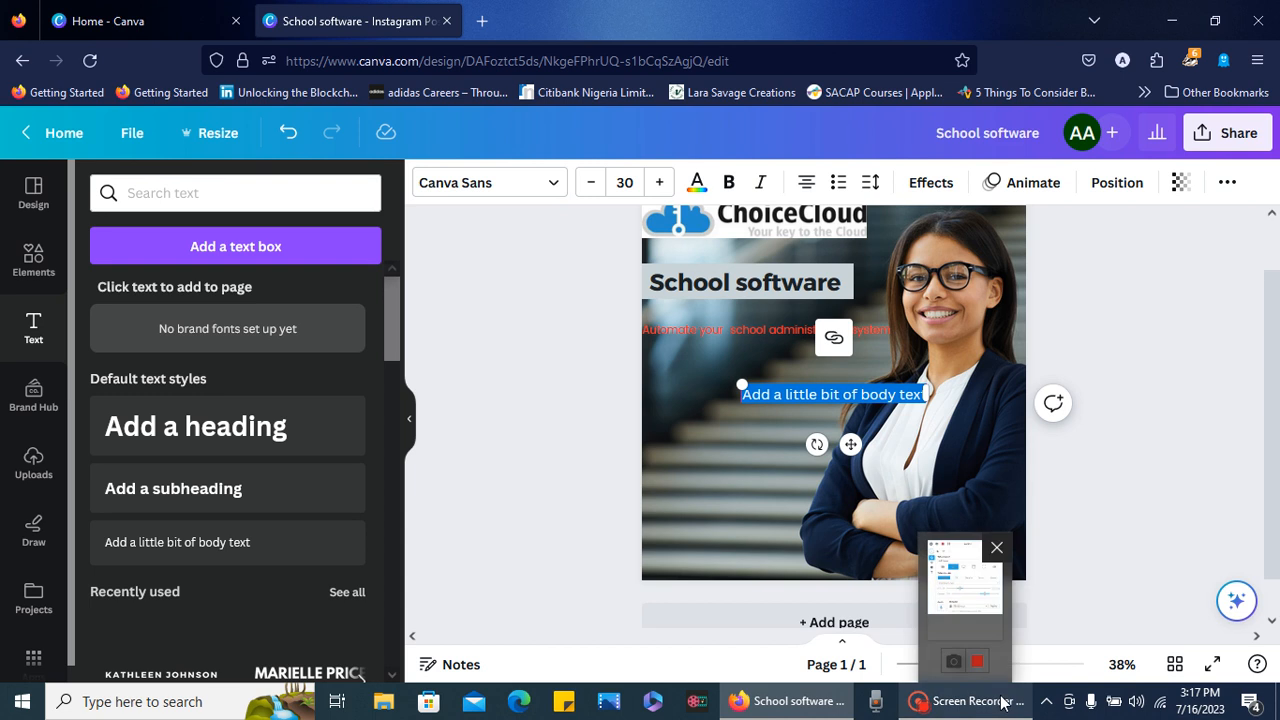